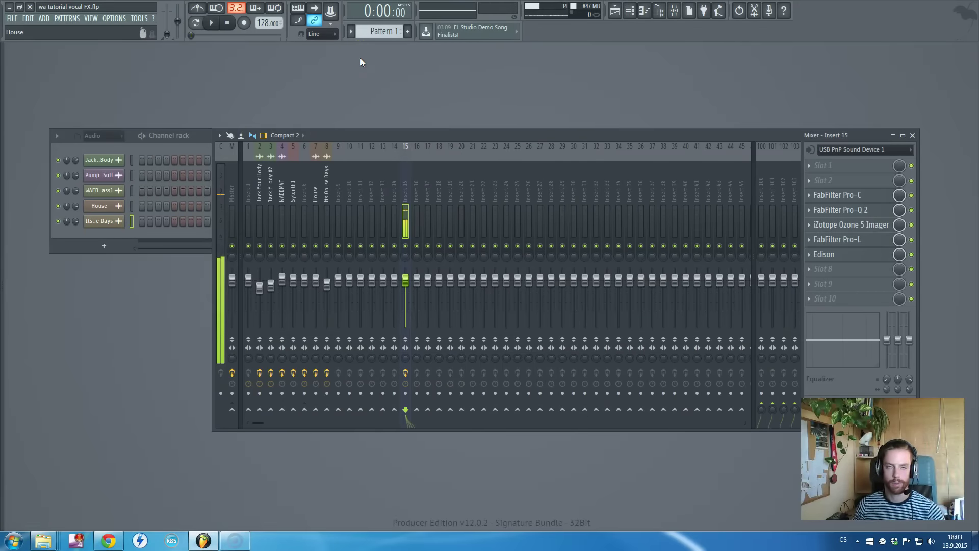
- Open the playlist full screen with bars 1–12 and every vocal, House and pattern clip visible
key(F5)
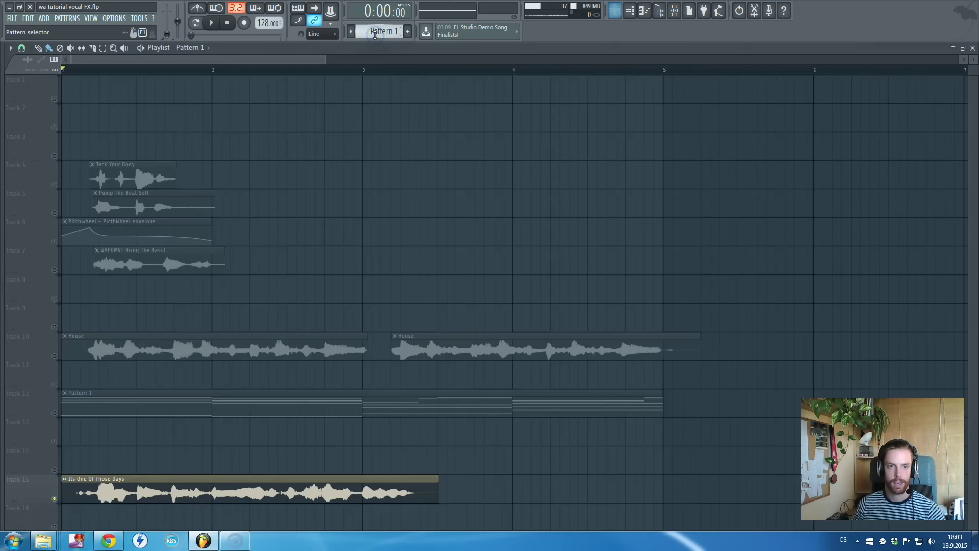
scroll(291, 146, down, 5)
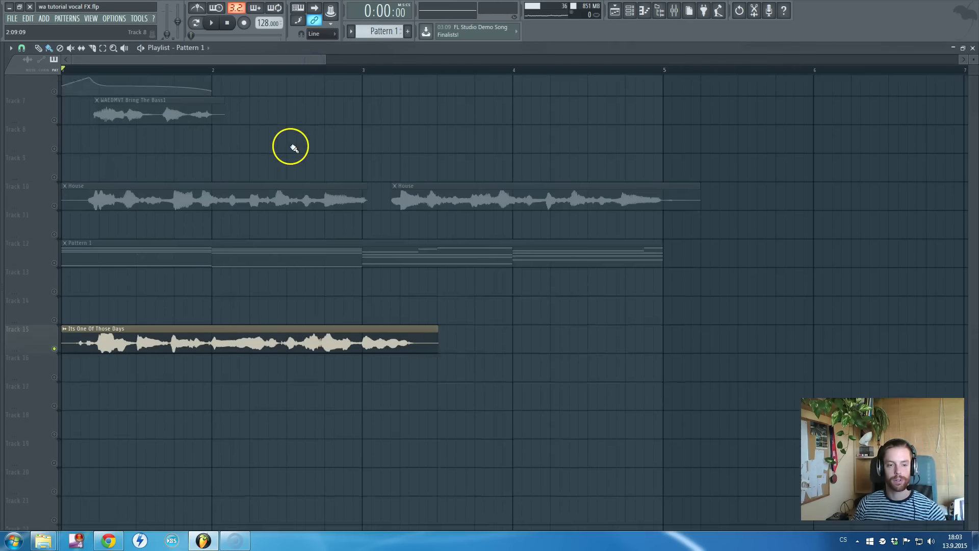
ctrl+scroll(291, 146, down, 2)
ctrl+scroll(232, 155, down, 2)
scroll(233, 153, up, 4)
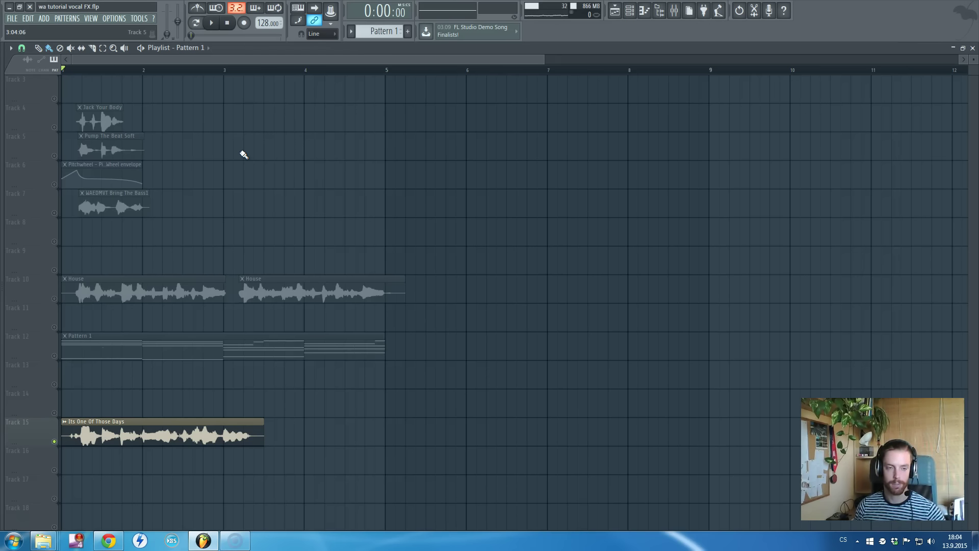
- Solo and play the Jack Your Body track, then the Pump The Beat Soft track
drag(243, 156, 249, 77)
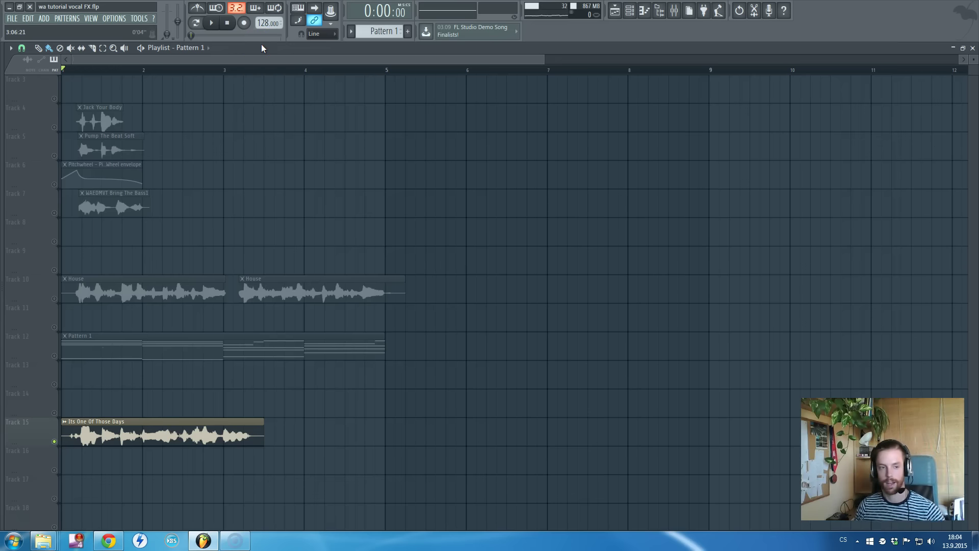
click(266, 67)
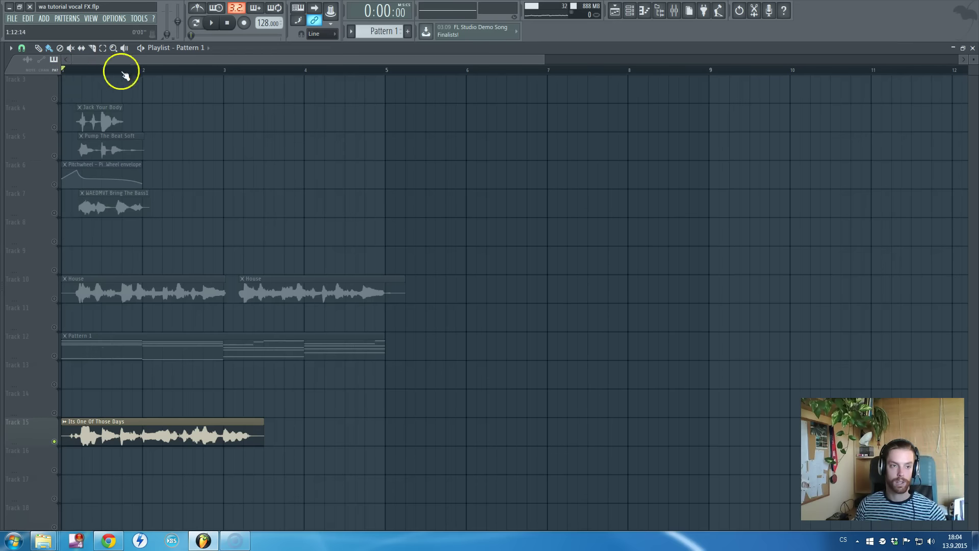
click(58, 131)
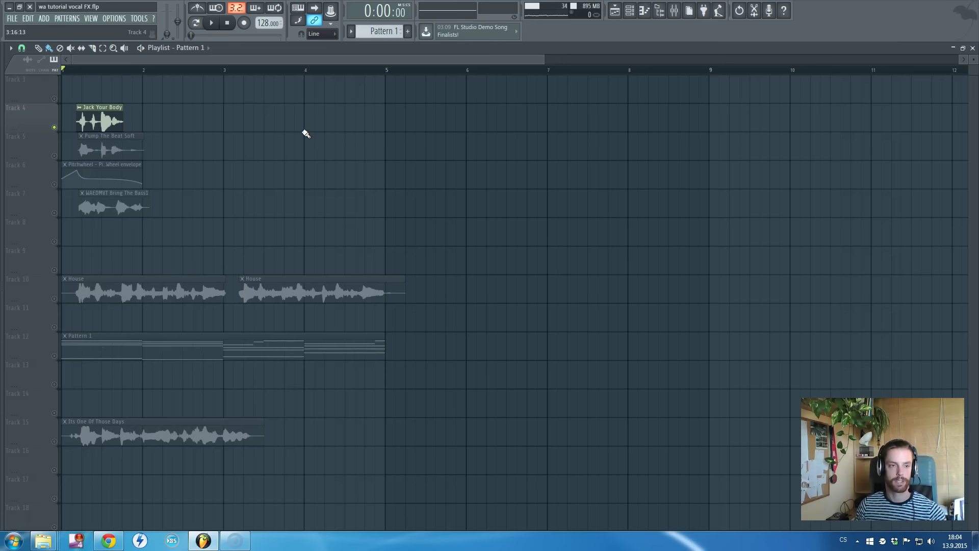
key(space)
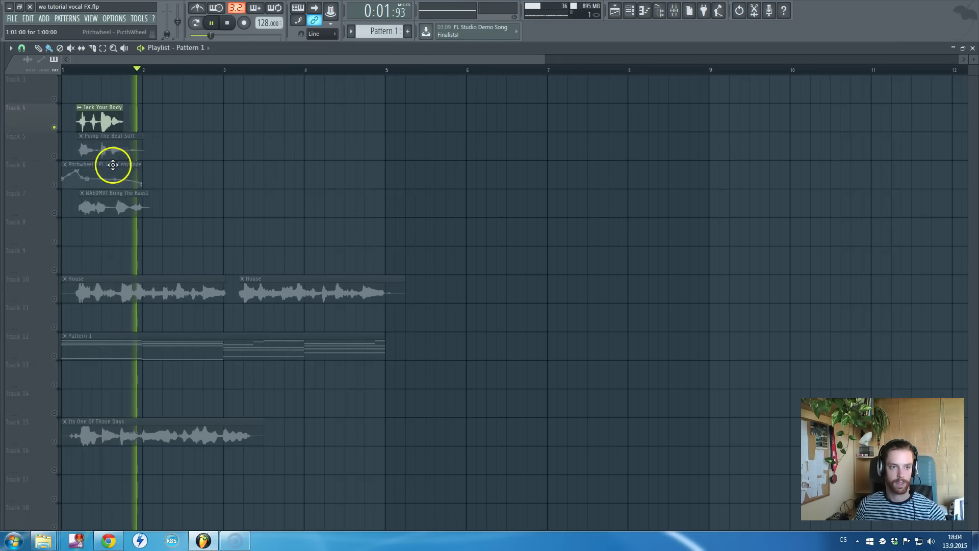
key(space)
right_click(54, 156)
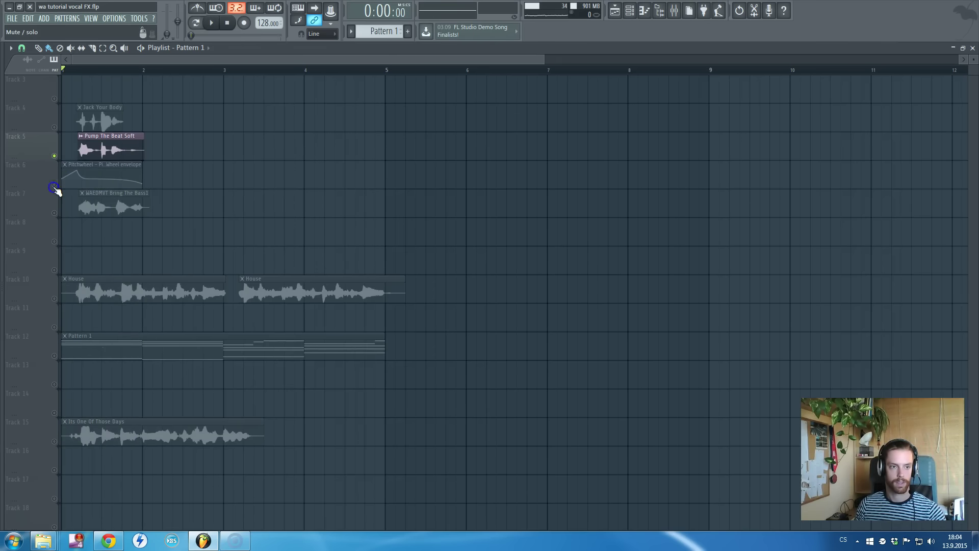
key(space)
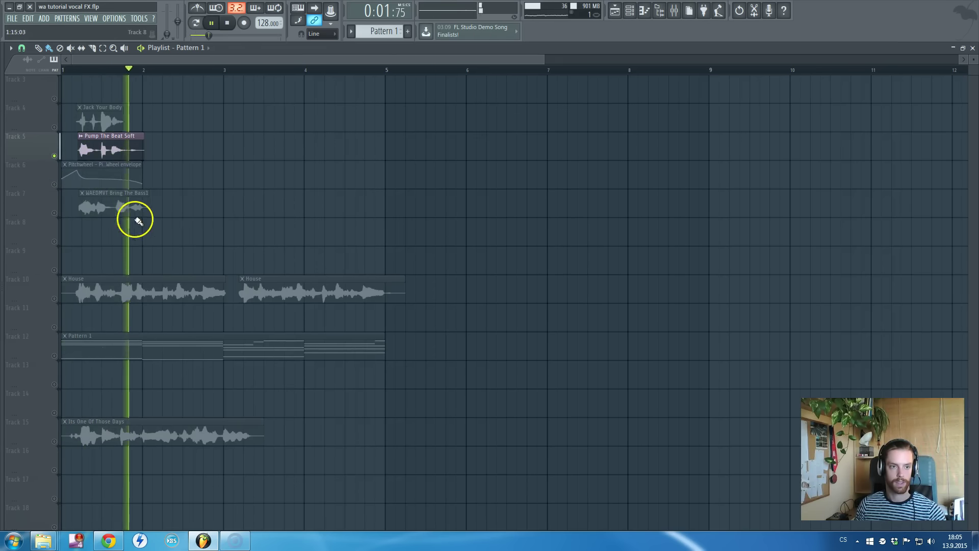
key(space)
- Audition the pitch wheel envelope and Bring The Bass tracks, muting Pump The Beat Soft
click(55, 184)
click(54, 213)
key(space)
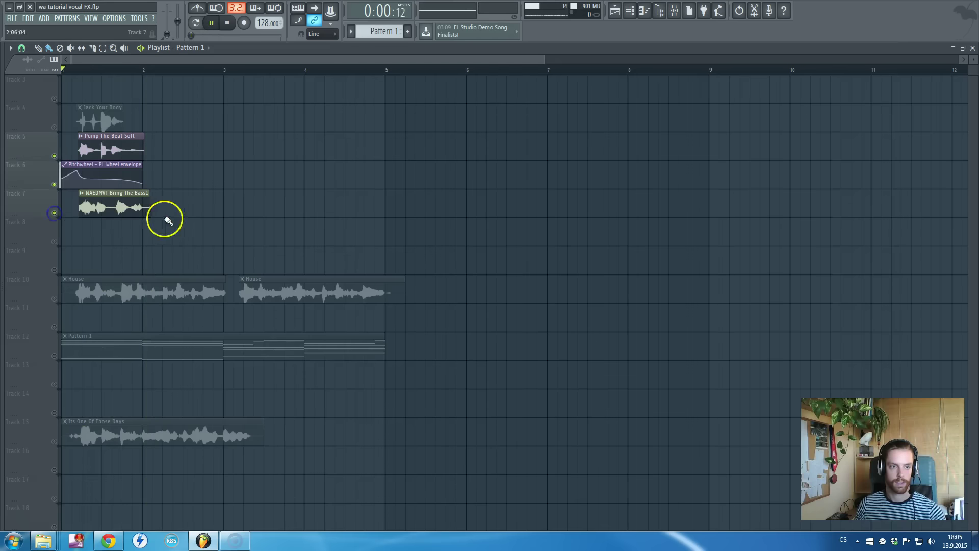
key(space)
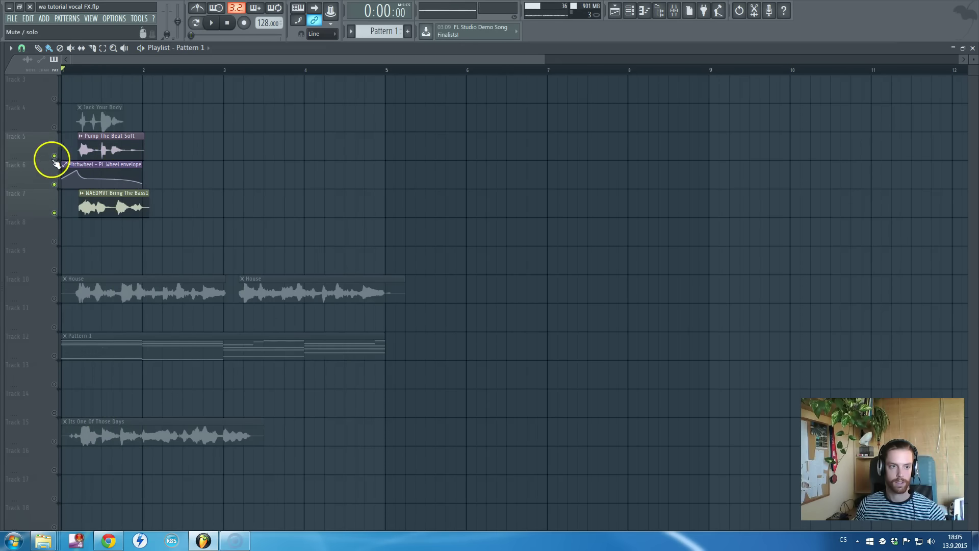
click(55, 157)
key(space)
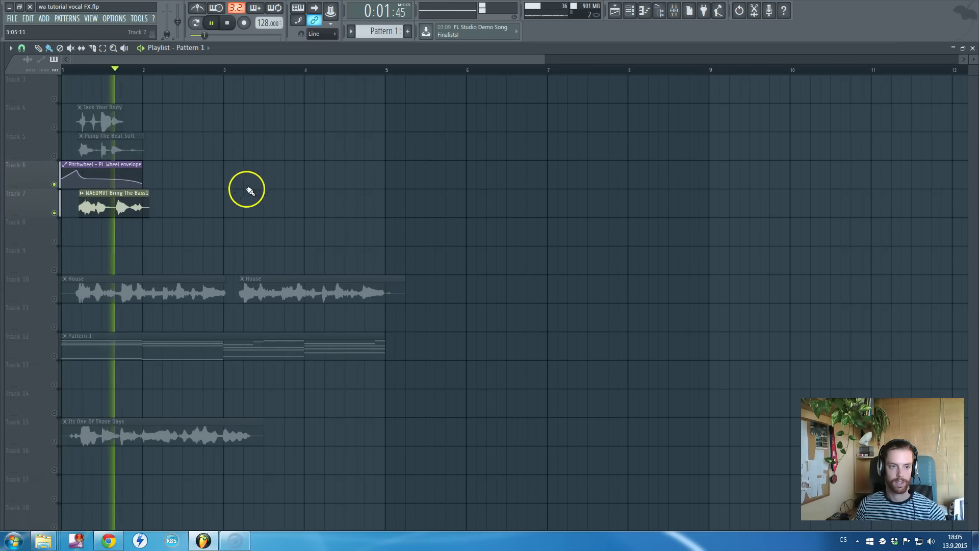
key(space)
click(55, 213)
- Play only House and Pattern 1, and stretch the second House clip to bar 6
click(54, 184)
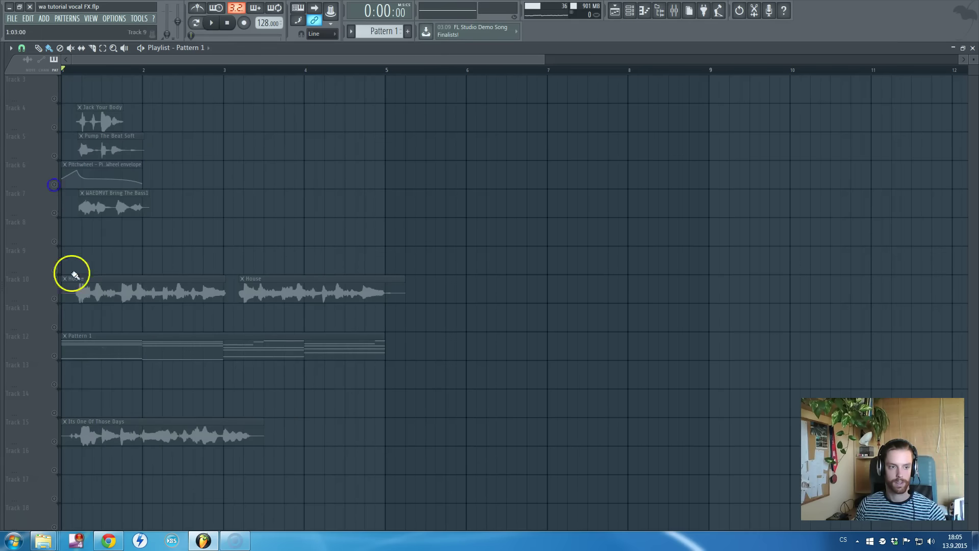
click(54, 298)
click(54, 356)
key(space)
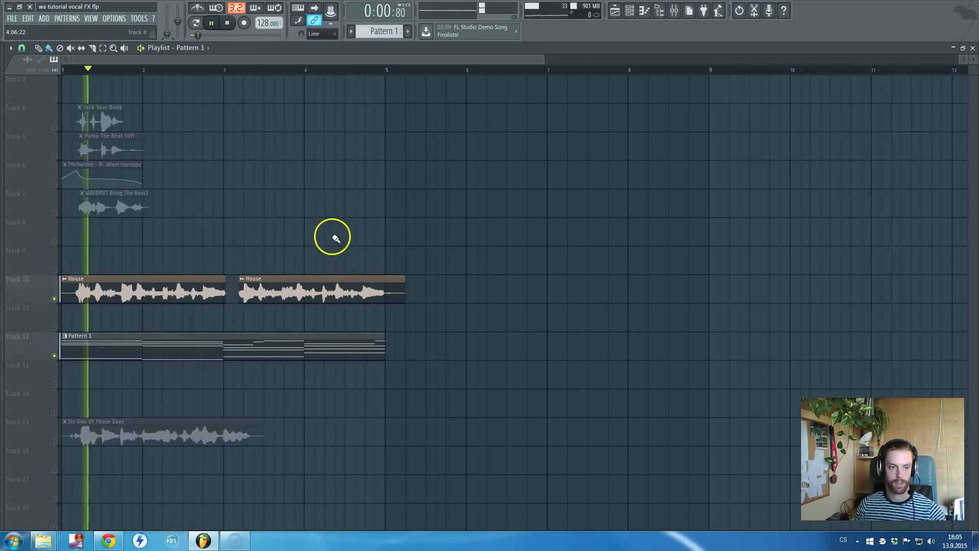
scroll(335, 238, down, 1)
scroll(350, 227, down, 1)
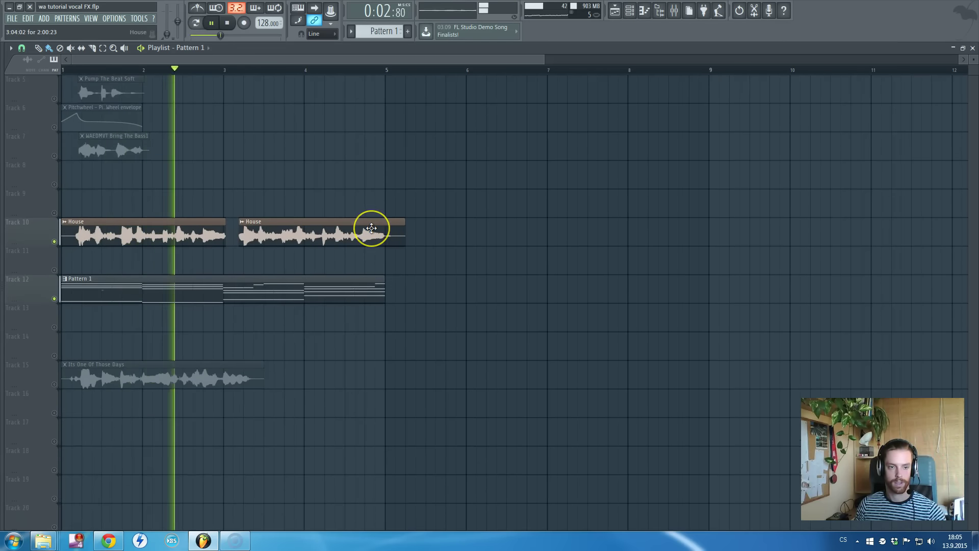
drag(404, 226, 464, 226)
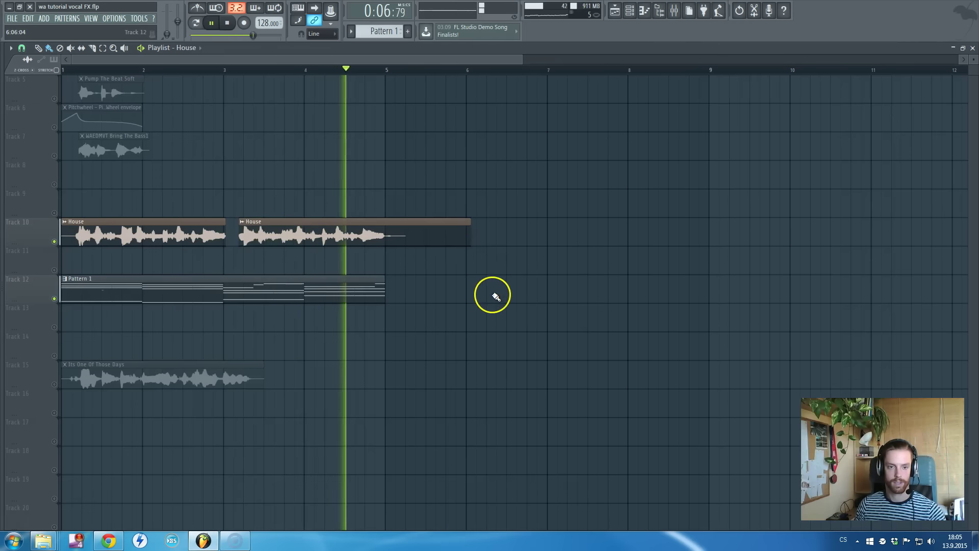
key(space)
- Play the It's One Of Those Days vocal alone, with Pattern 1 and House muted
click(55, 382)
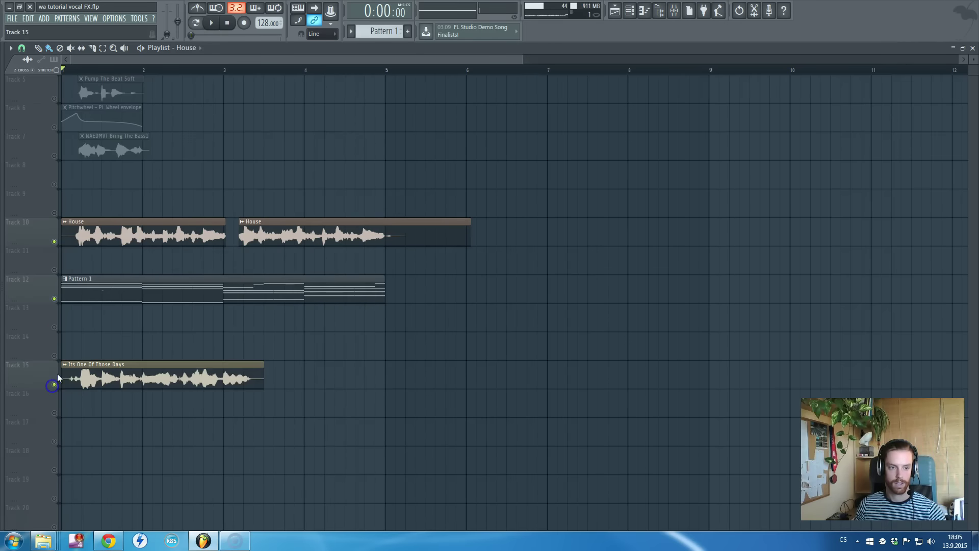
click(54, 298)
click(54, 241)
key(space)
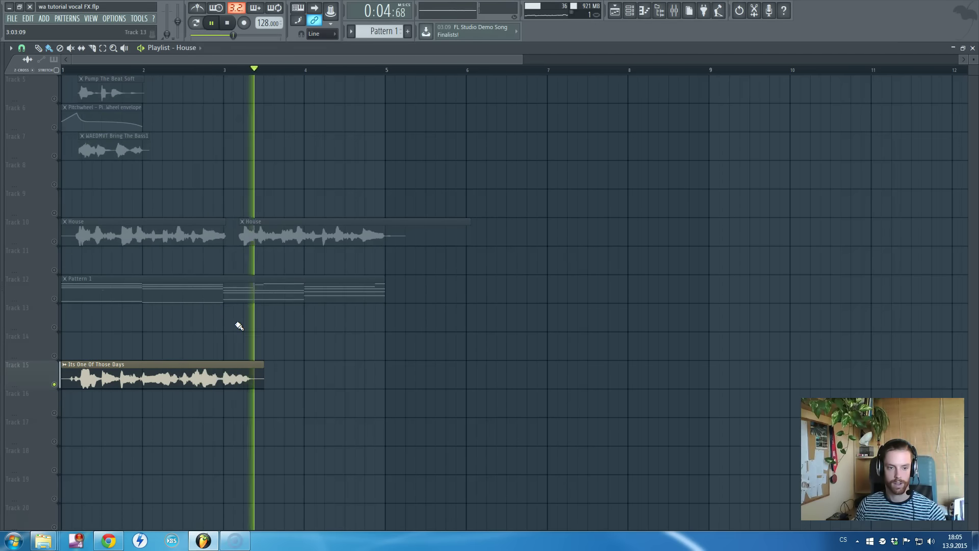
key(space)
scroll(239, 326, up, 4)
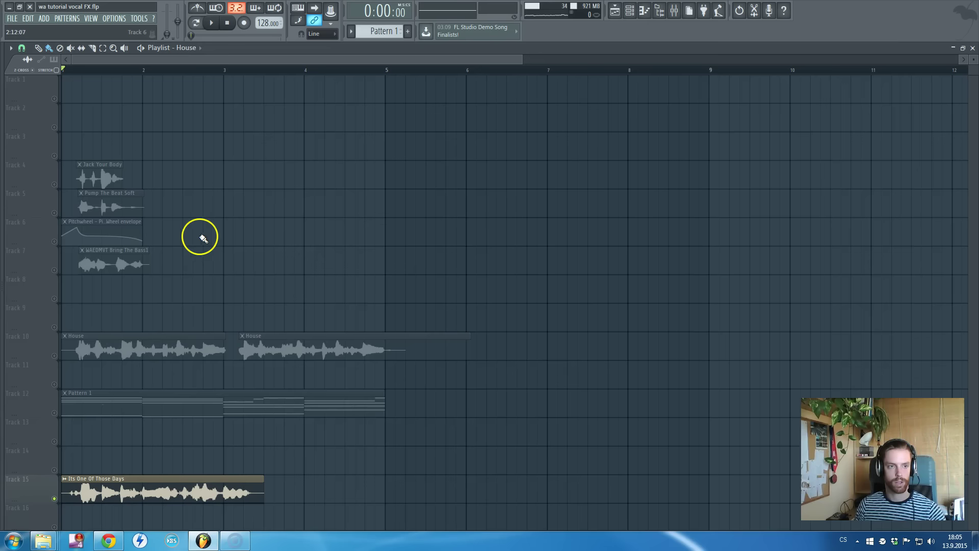
- Shift all playlist clips up two tracks and remove the accidentally added clip
key(ctrl+a)
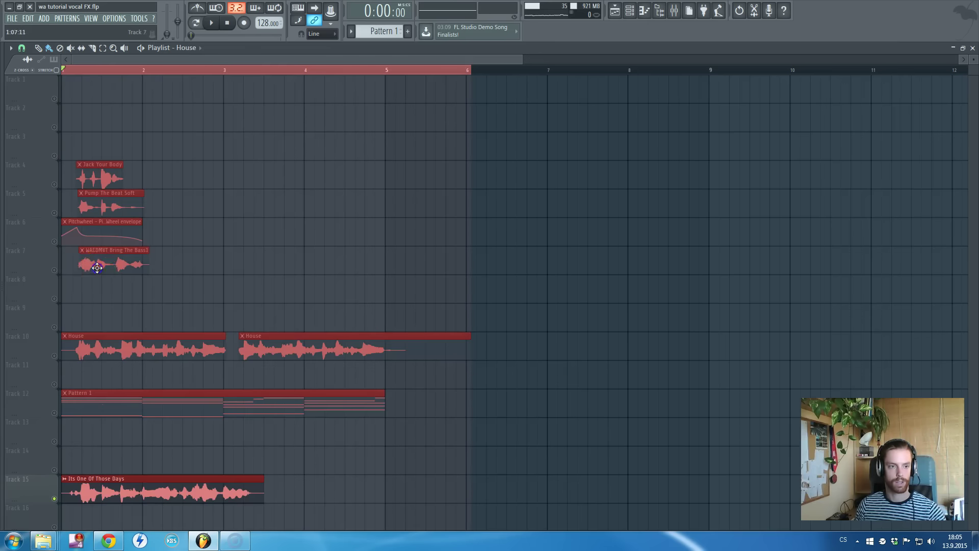
drag(97, 266, 88, 197)
click(225, 222)
right_click(267, 225)
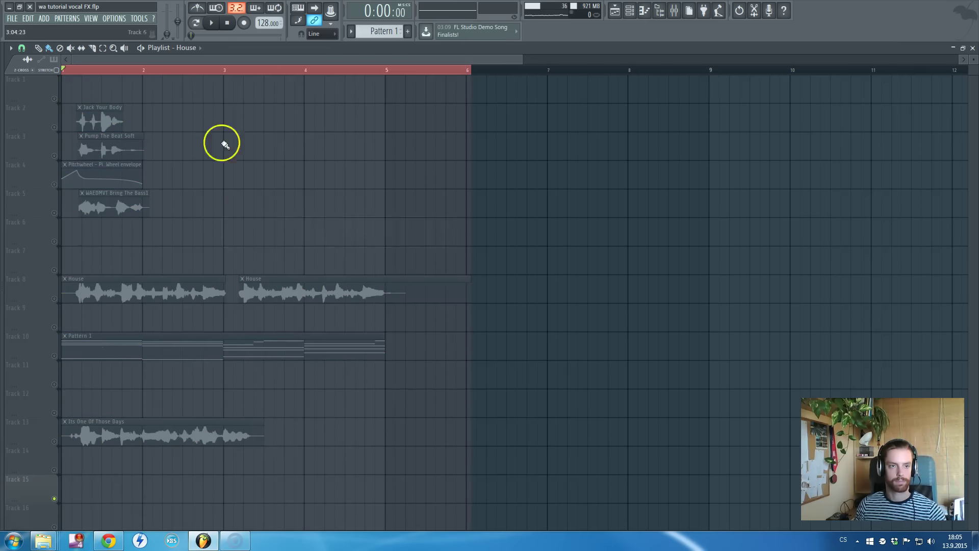
- Bring the channel rack forward, then return the playlist to full screen
key(F5)
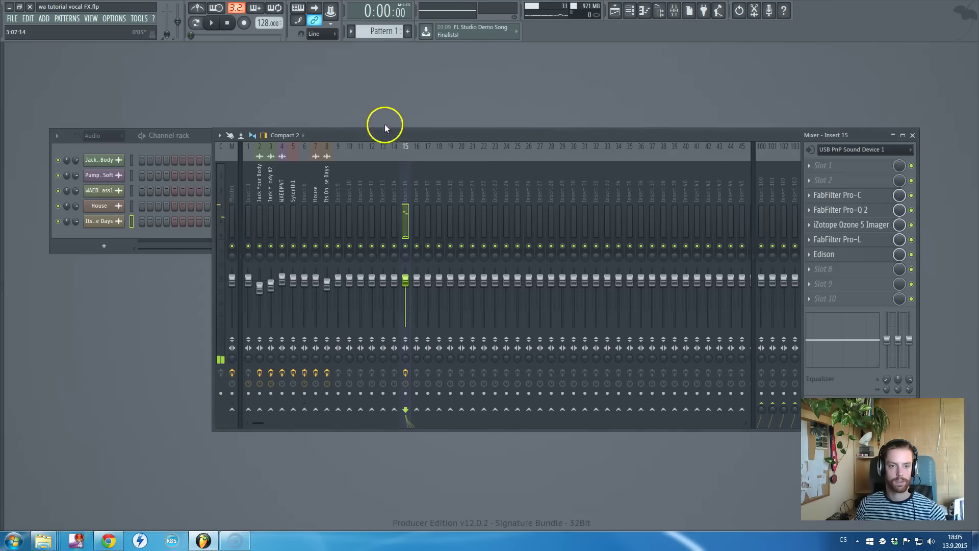
click(204, 139)
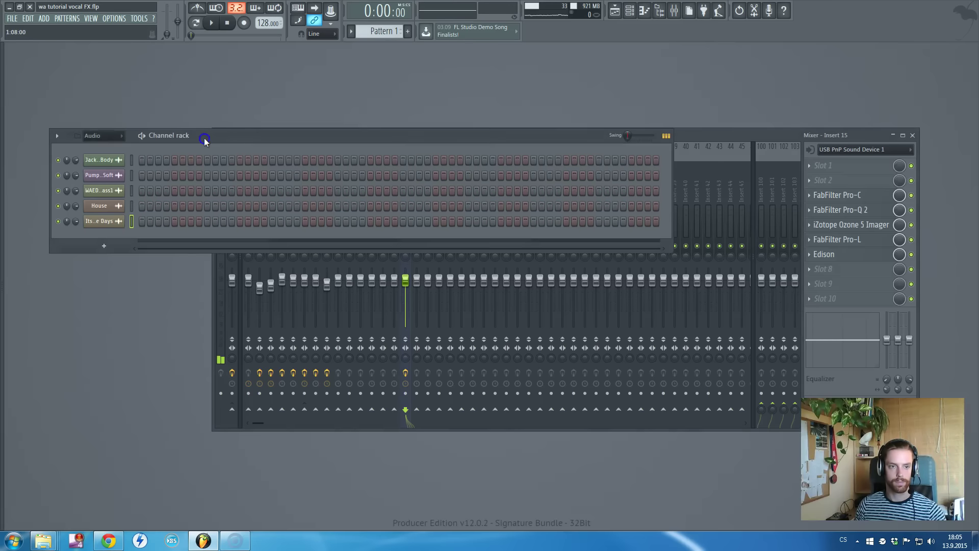
key(F5)
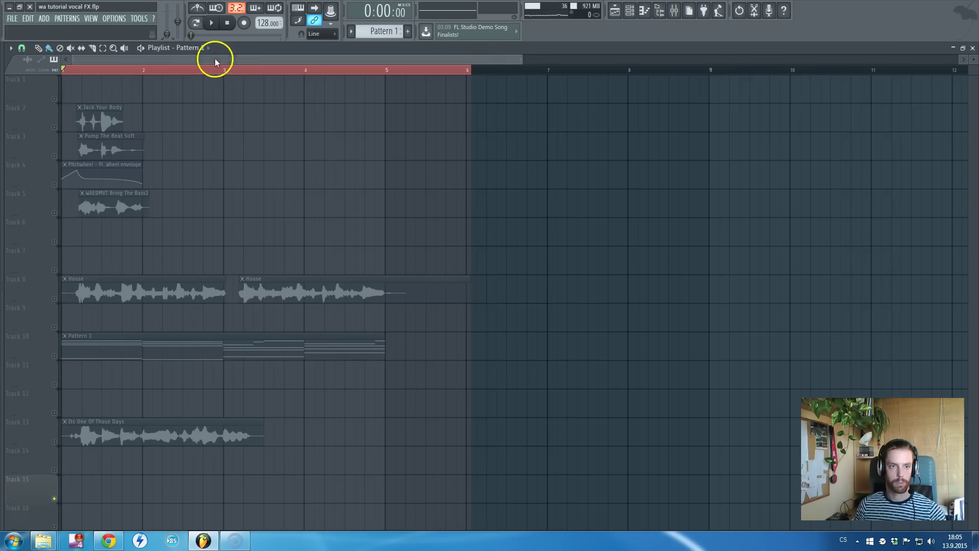
scroll(55, 142, up, 3)
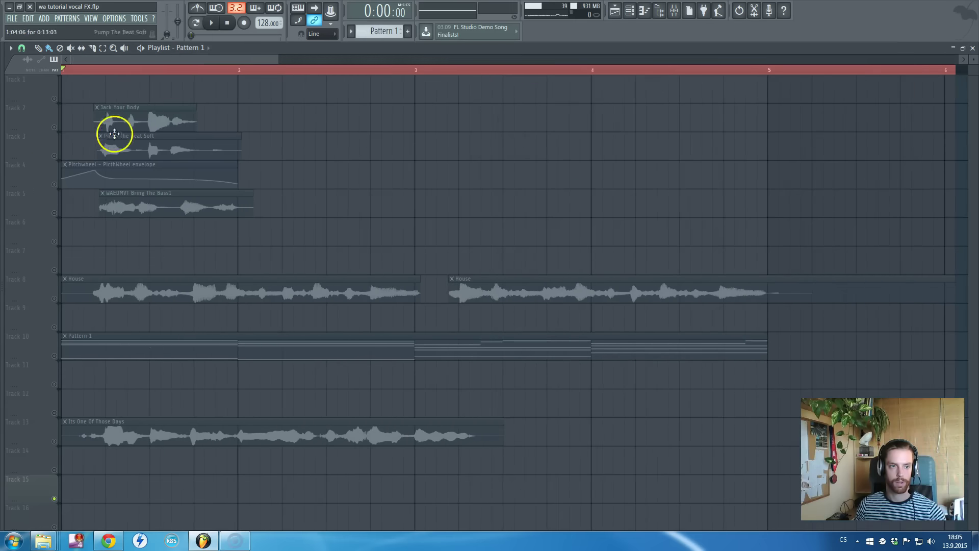
- Solo Jack Your Body and preview its effect chain in the mixer
click(60, 132)
key(space)
key(space)
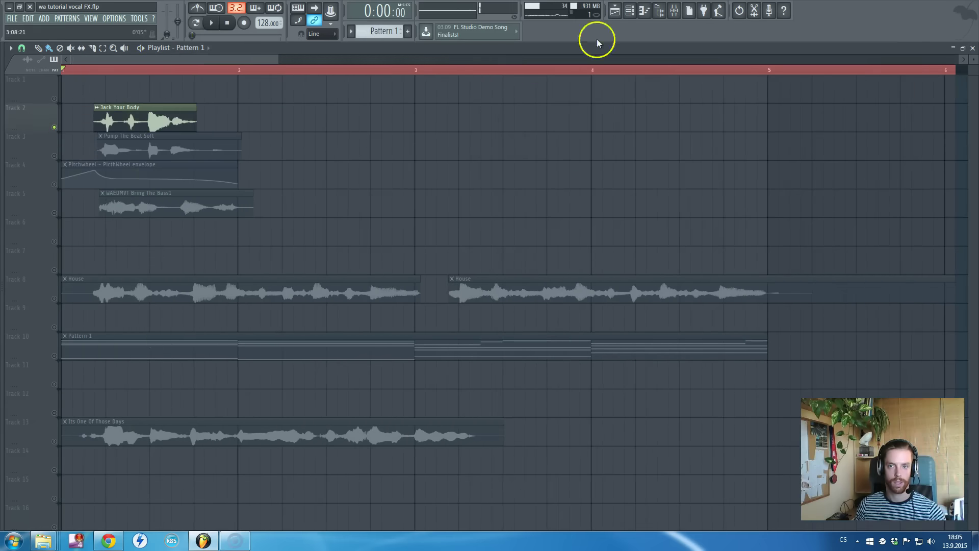
click(670, 12)
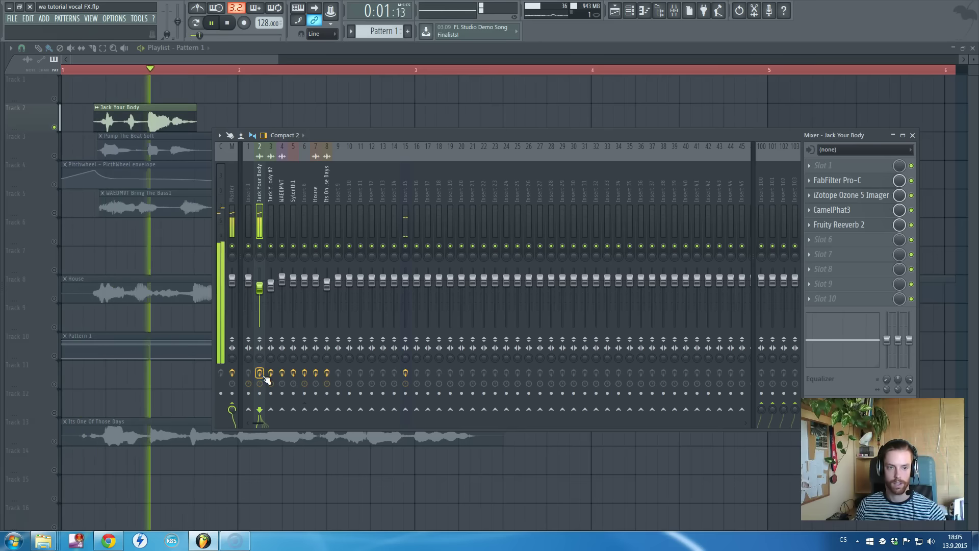
key(space)
key(F9)
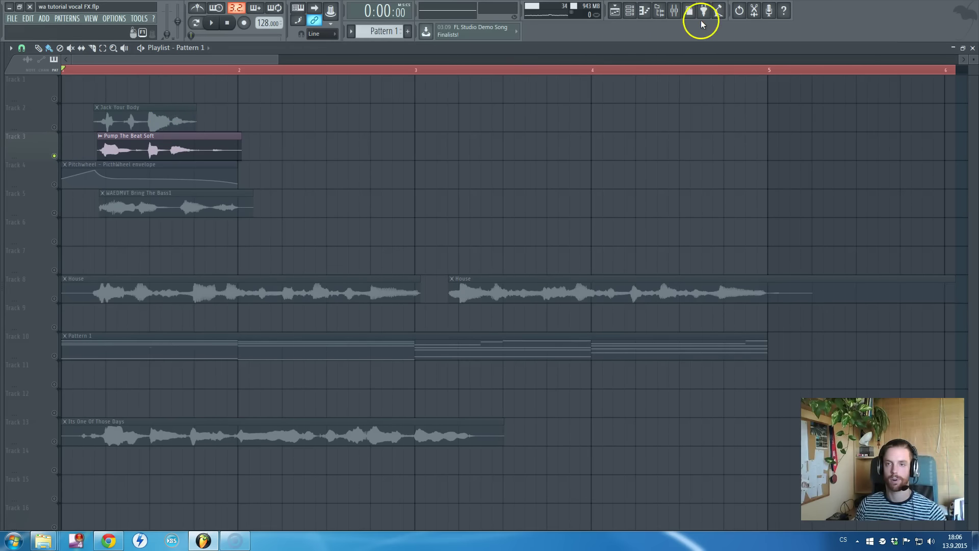
- Set the Uhbik-S frequency shifter Mix on Jack Your Body #2 to 35
click(674, 11)
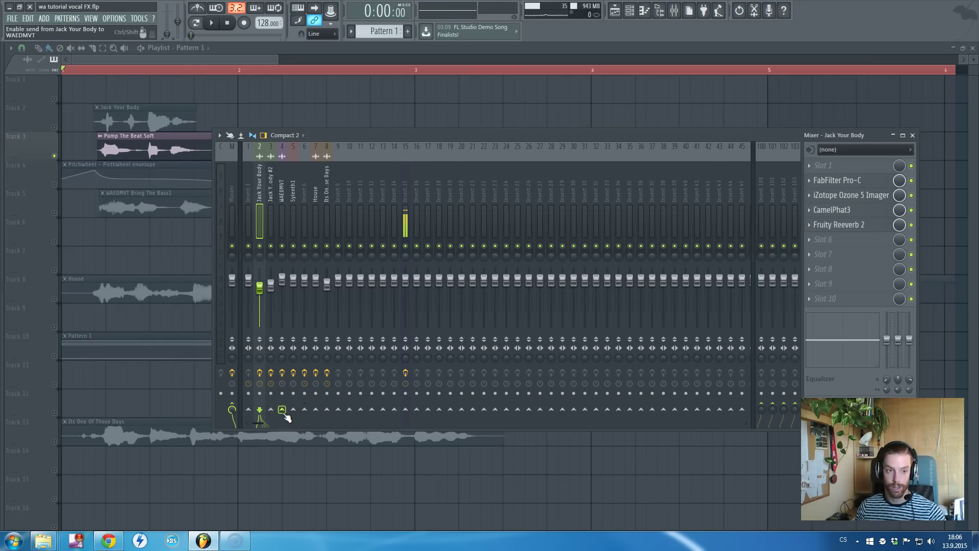
key(space)
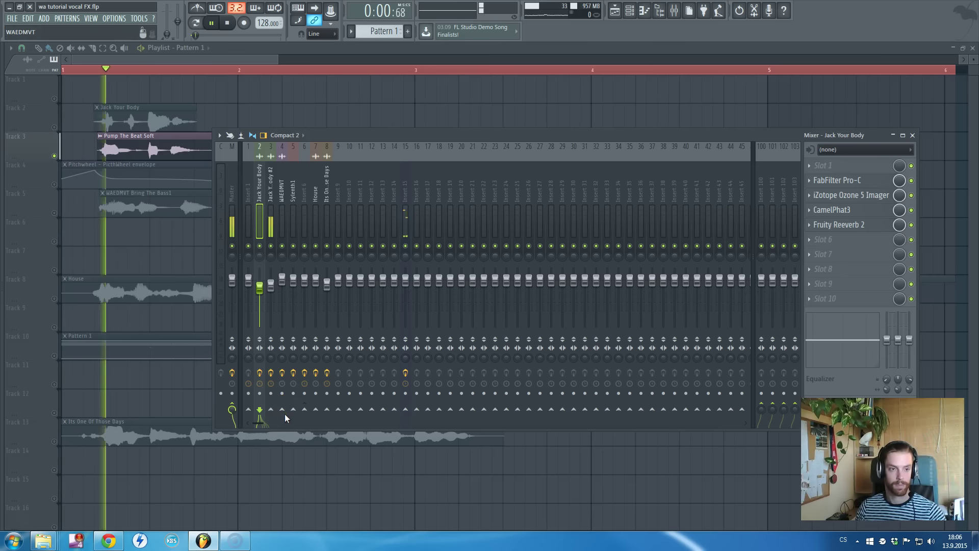
key(space)
click(272, 230)
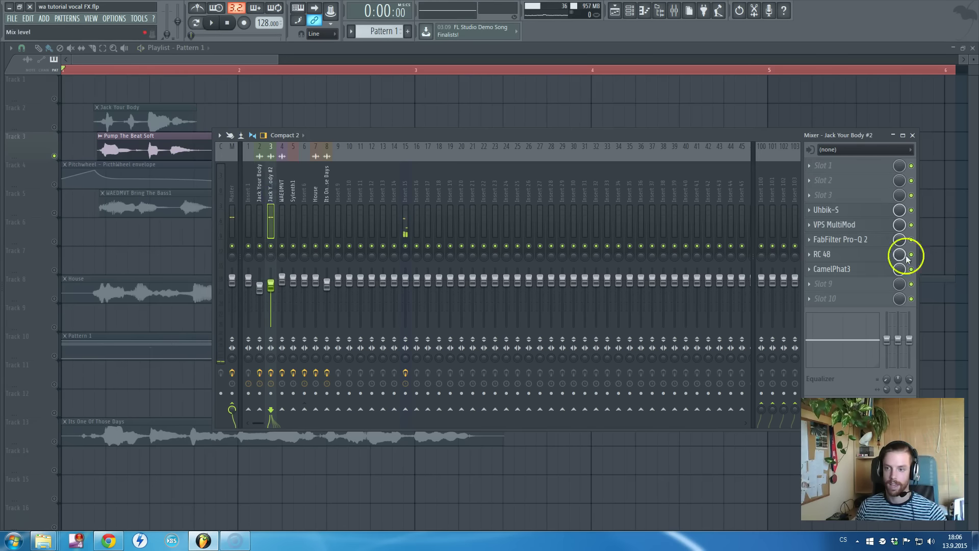
click(841, 212)
click(432, 261)
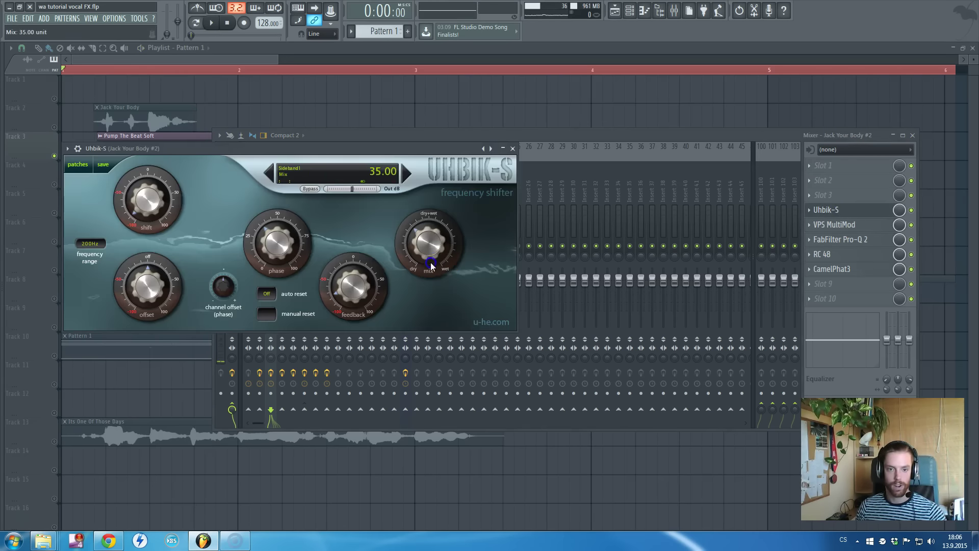
click(462, 151)
key(Escape)
- Route Jack Your Body #2 to Its One Of Those Days and replay the song
key(space)
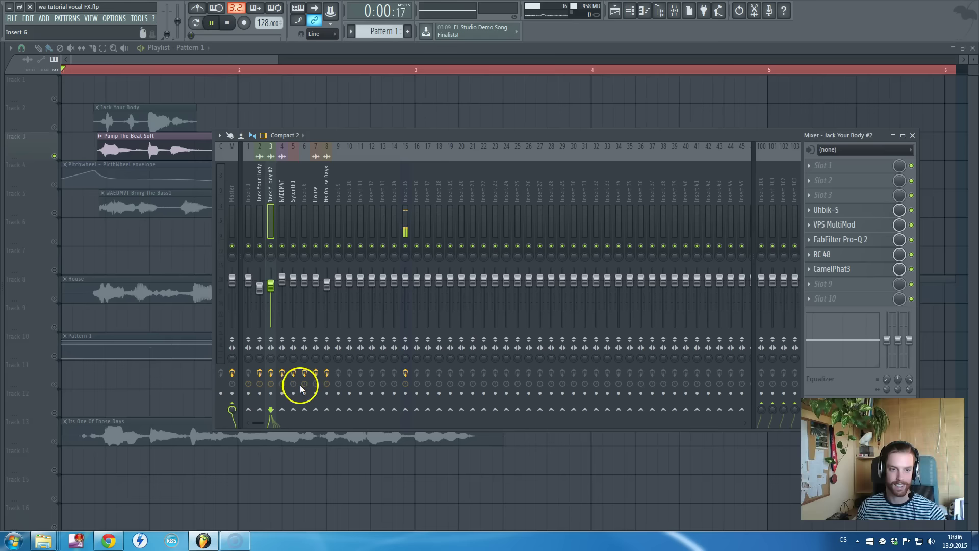
key(space)
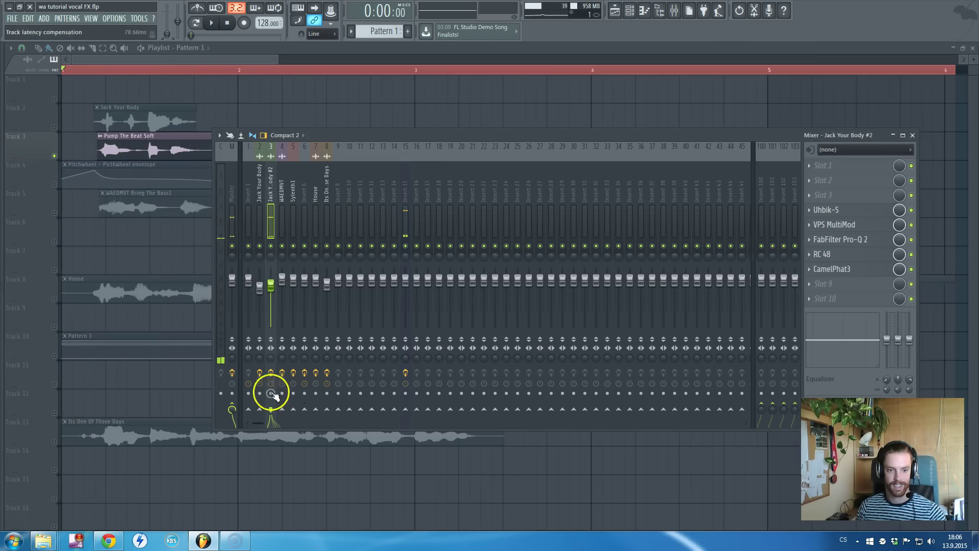
key(space)
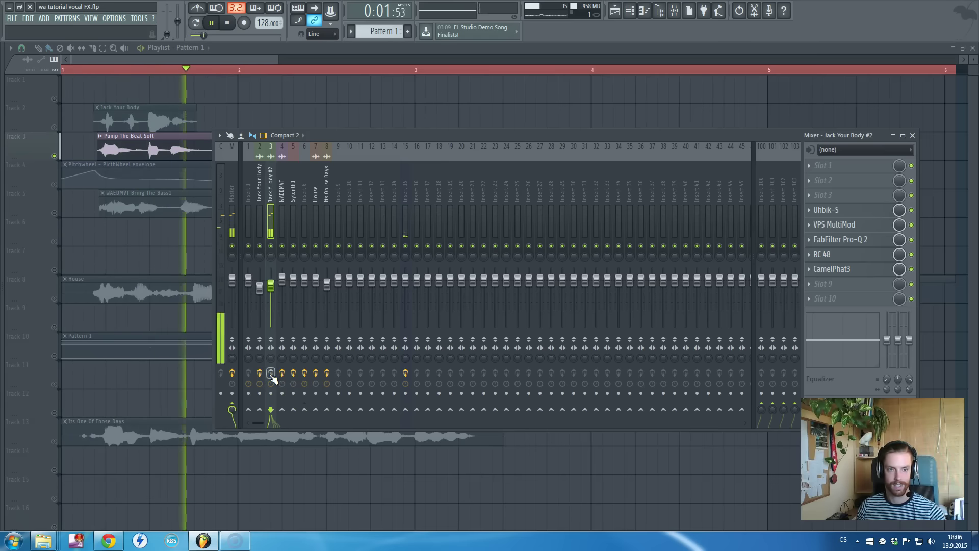
click(270, 372)
key(space)
key(space)
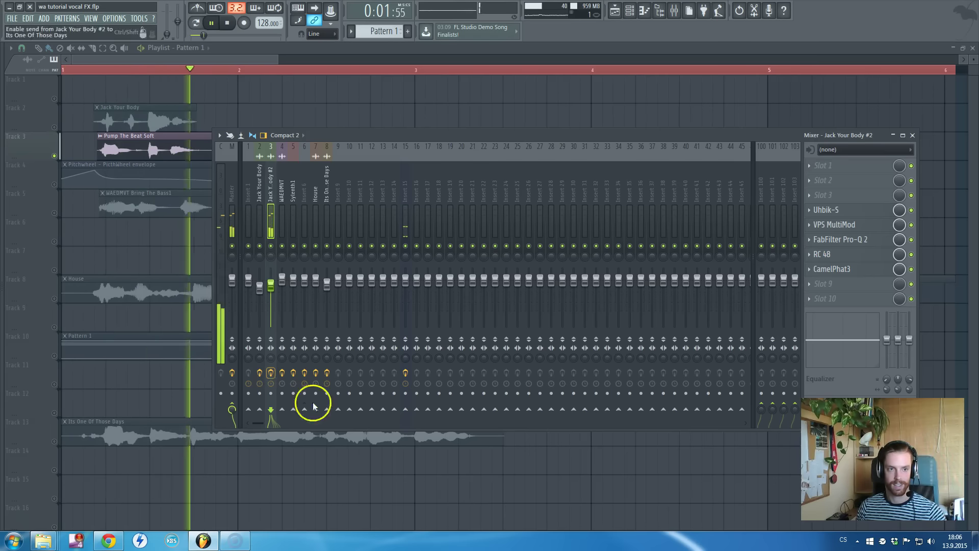
key(space)
- Reset the Pump The Beat Soft sample's pitch knob to its default
key(F9)
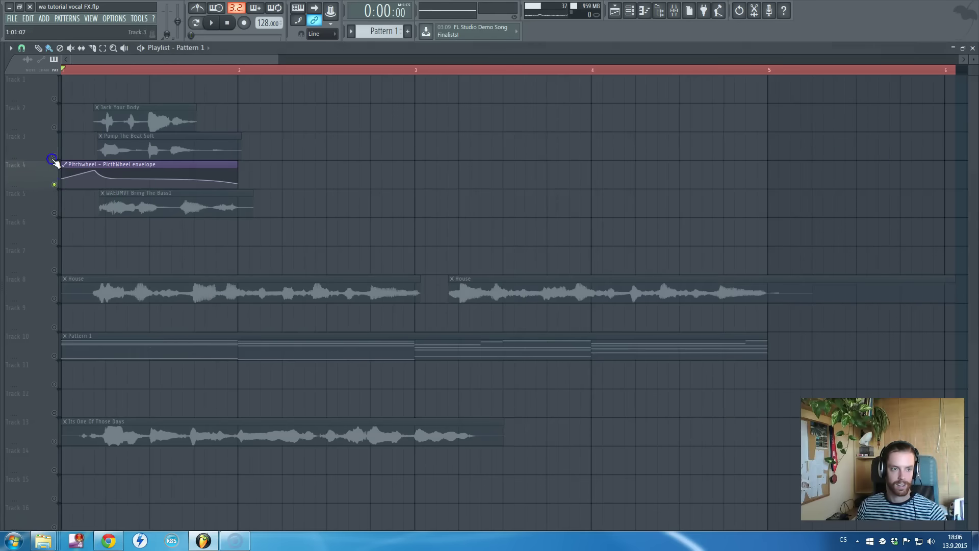
double_click(138, 149)
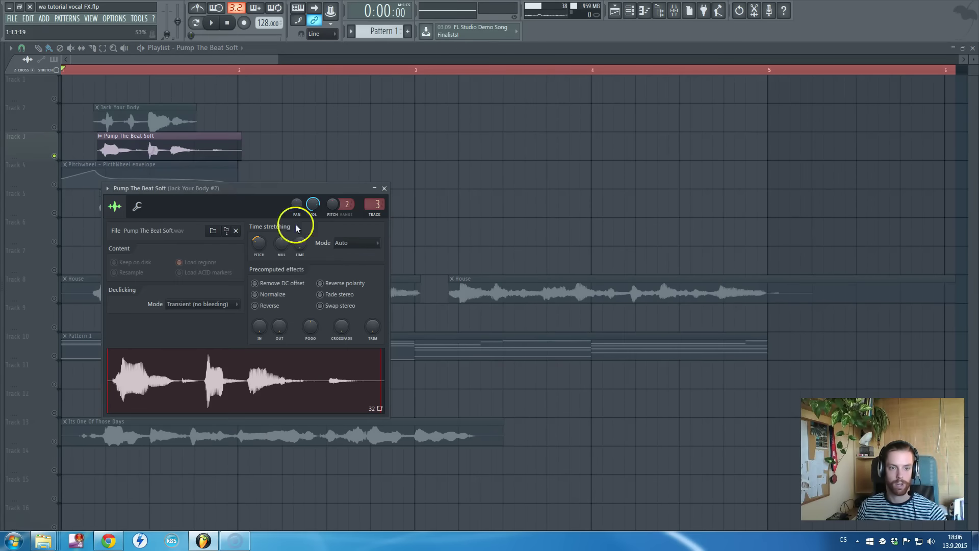
right_click(259, 246)
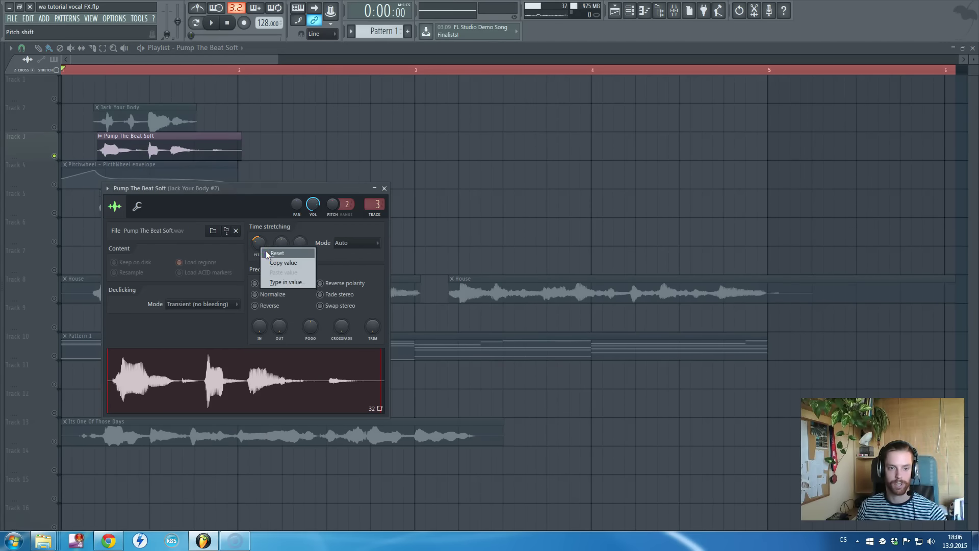
click(268, 253)
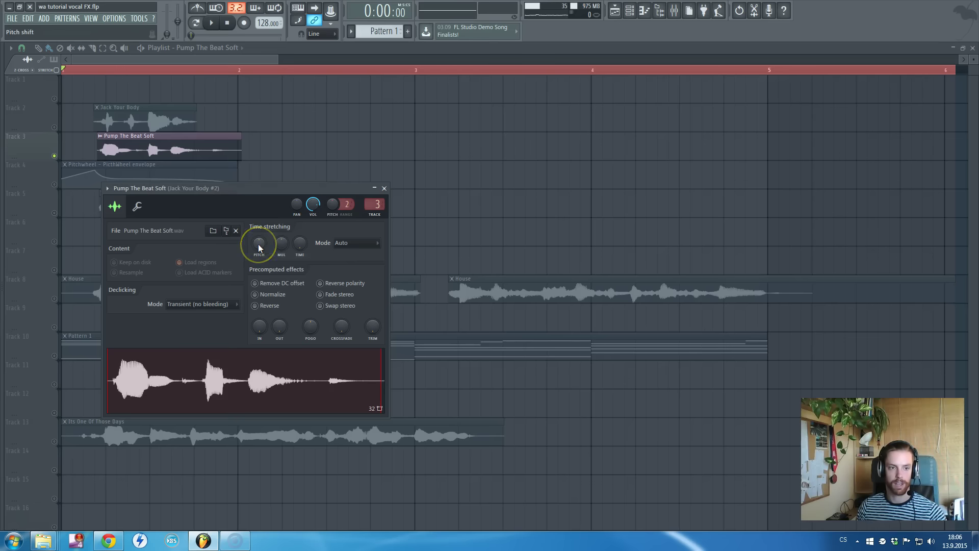
- Play from a later bar with the mixer open to hear the reset pitch
key(space)
click(647, 77)
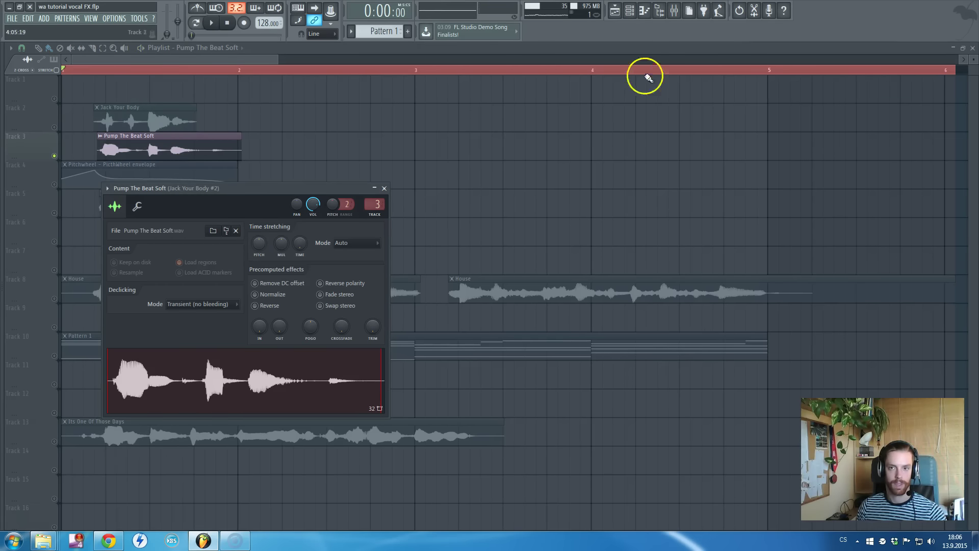
click(673, 10)
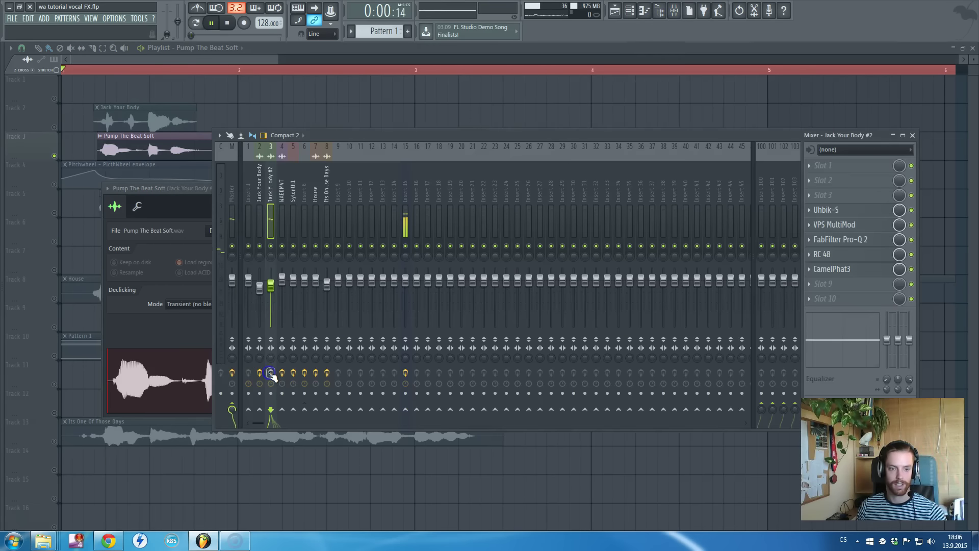
key(space)
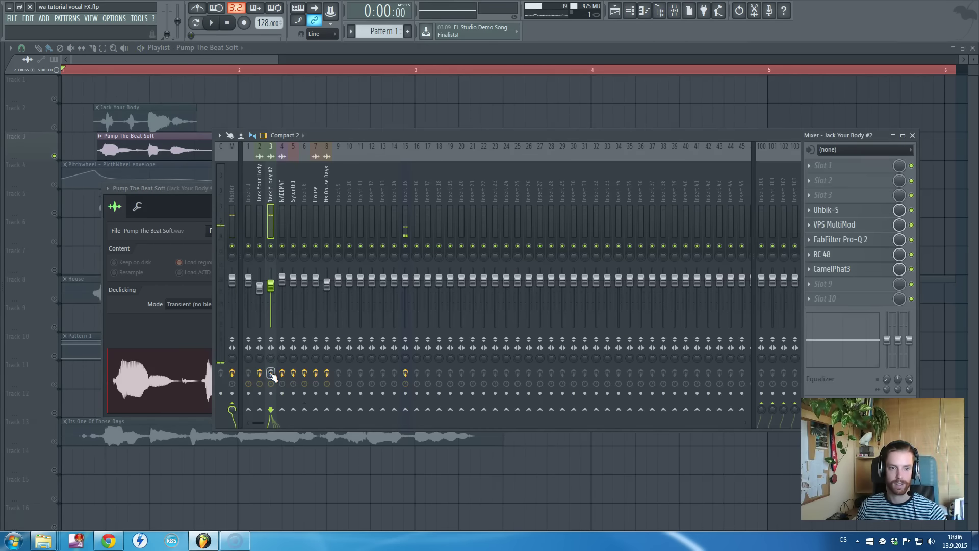
click(175, 186)
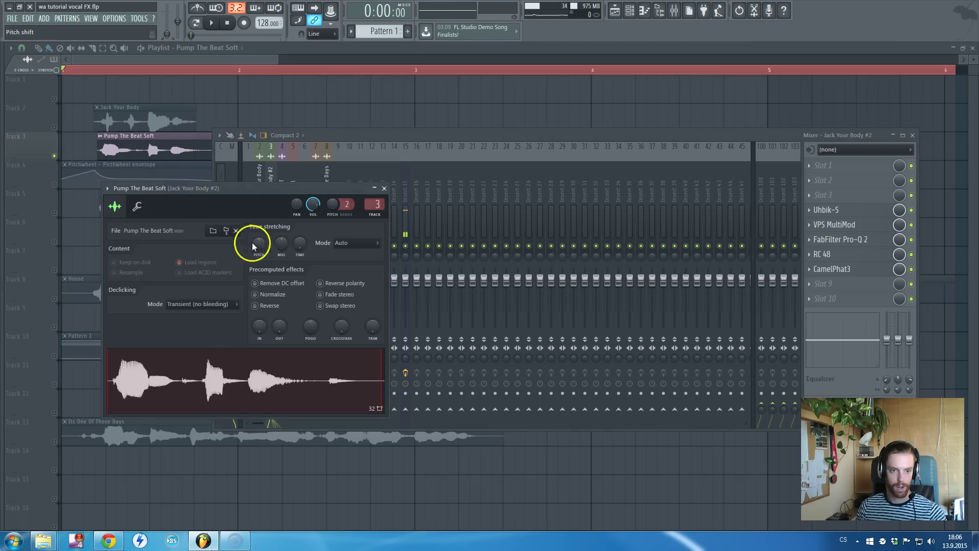
drag(254, 244, 272, 262)
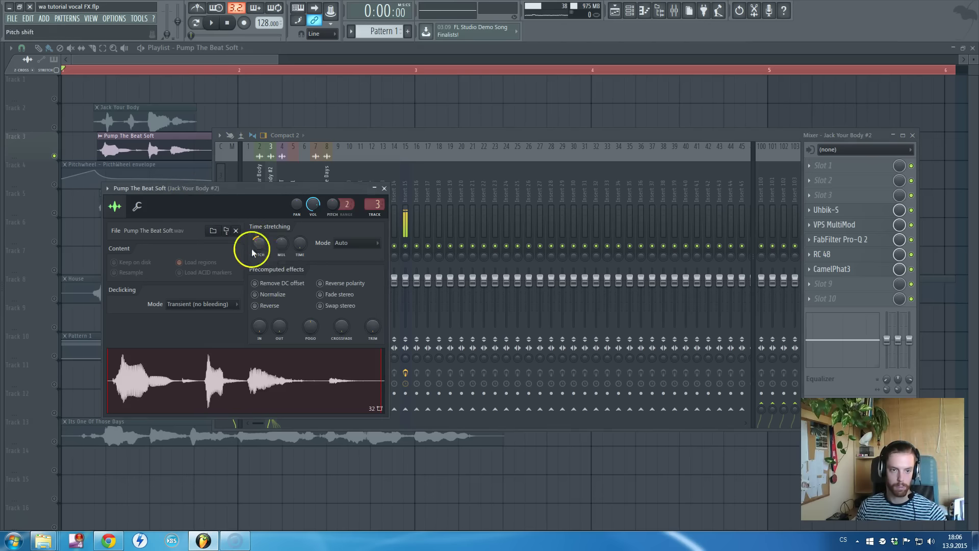
- Unmute tracks 4 and 5, mute track 3, select the Bring The Bass1 clip, and play
click(355, 145)
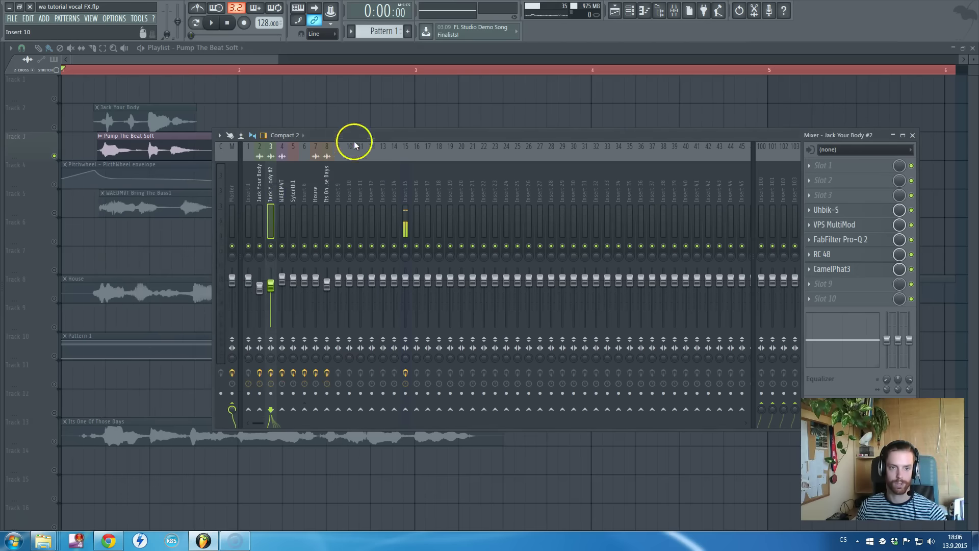
key(F9)
click(55, 185)
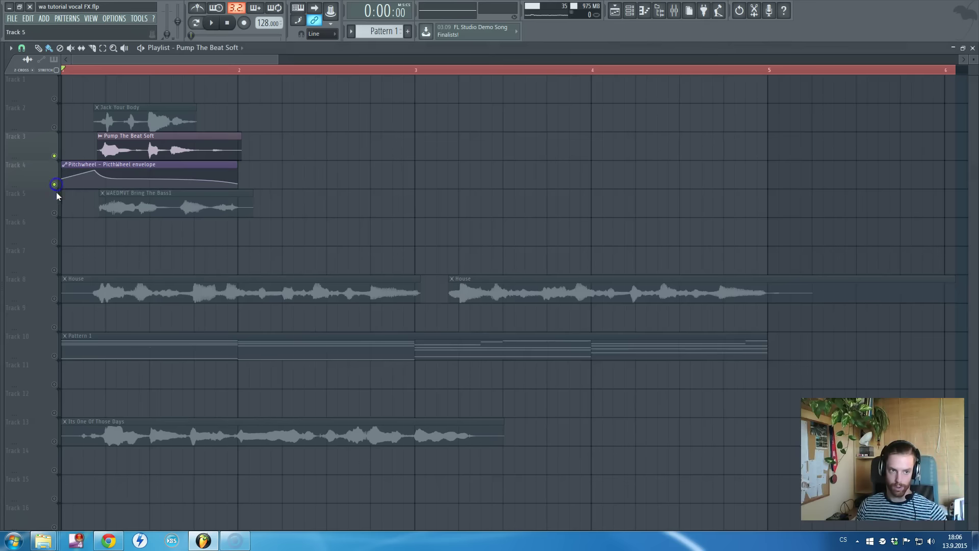
click(55, 213)
click(55, 156)
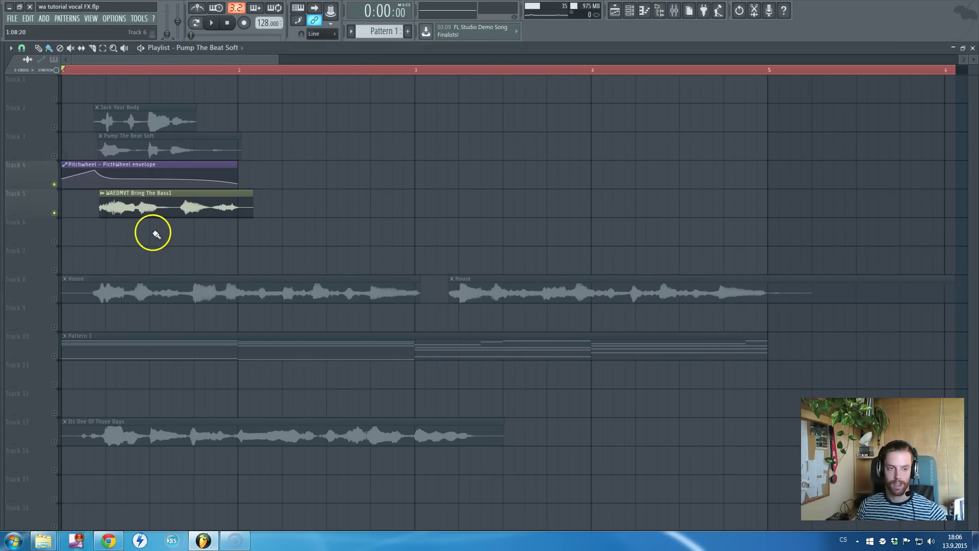
click(175, 213)
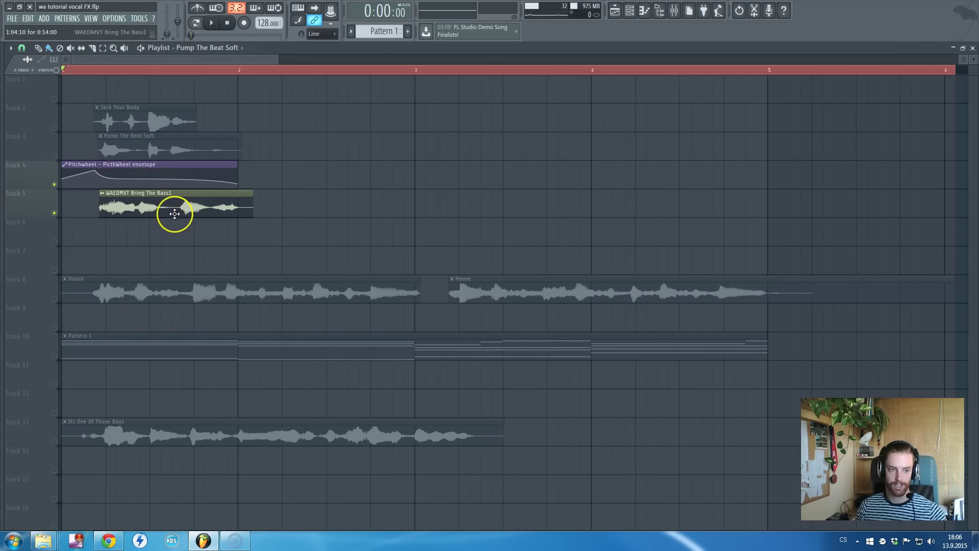
click(235, 232)
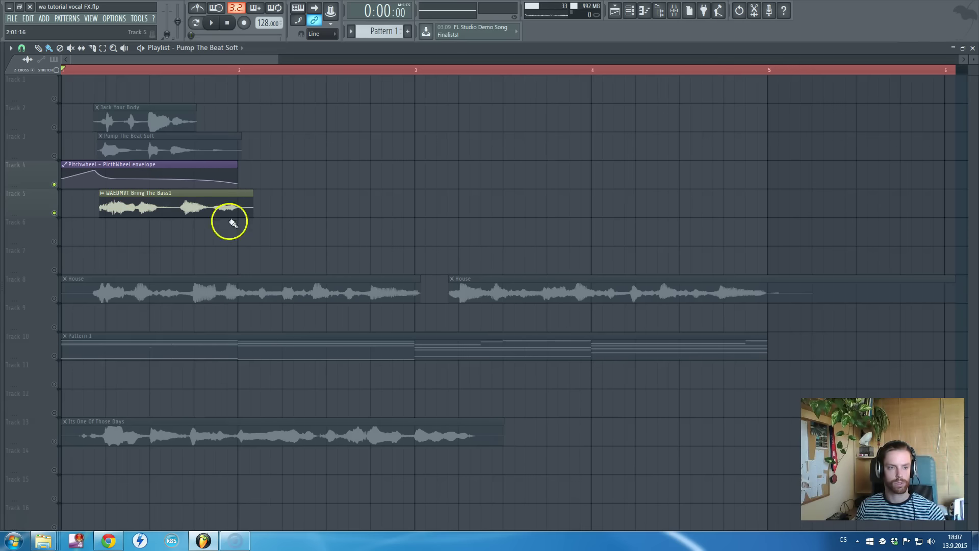
key(space)
- Toggle the WAEDMVT insert 4 effect slots in the mixer and listen to the result
click(673, 10)
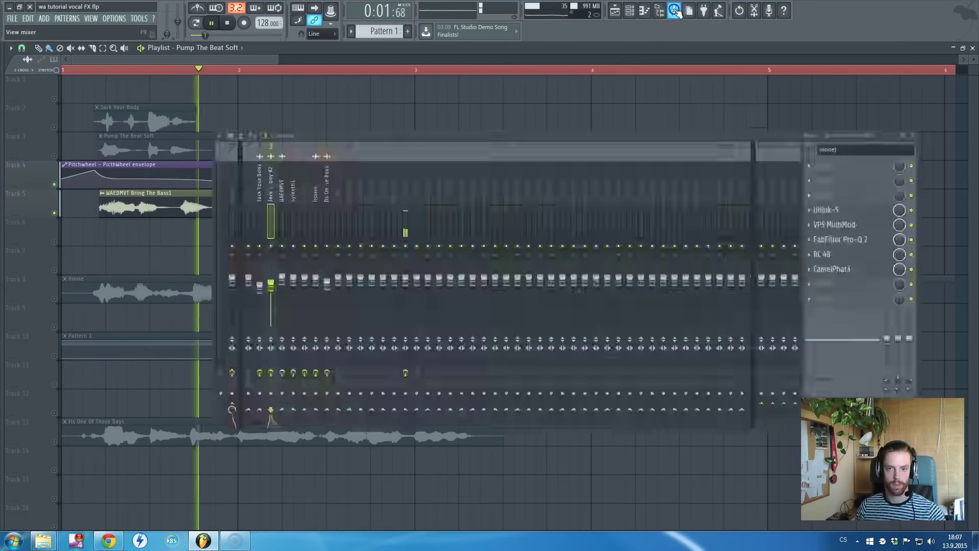
click(674, 10)
key(space)
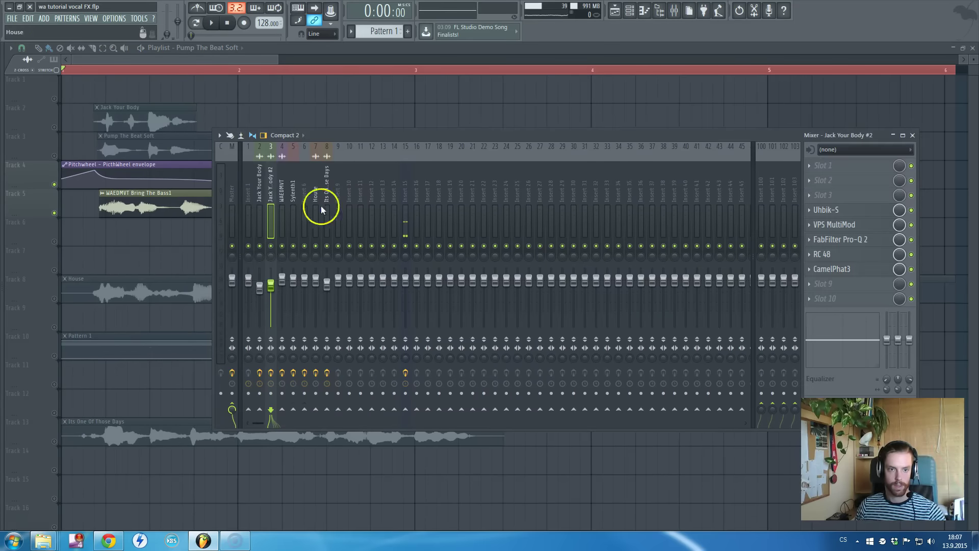
click(282, 196)
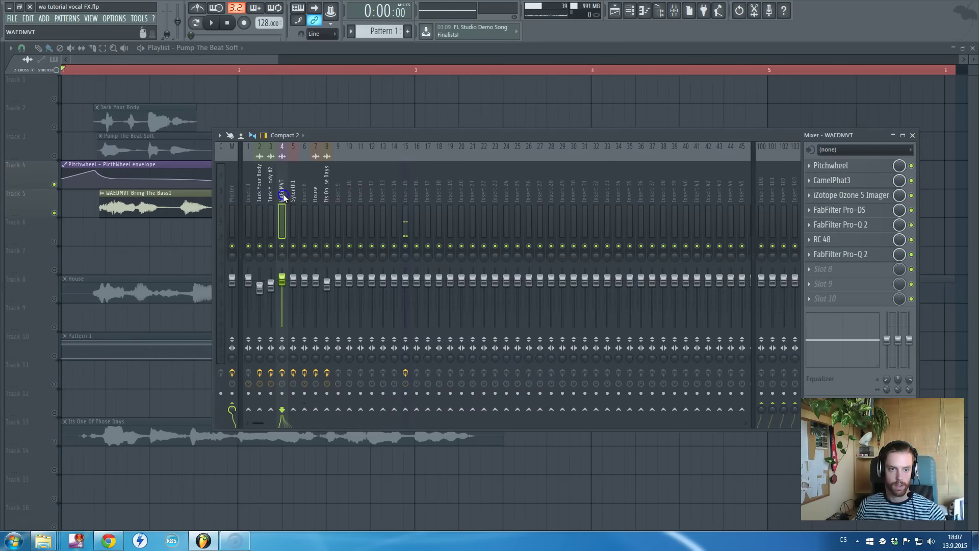
click(281, 372)
key(space)
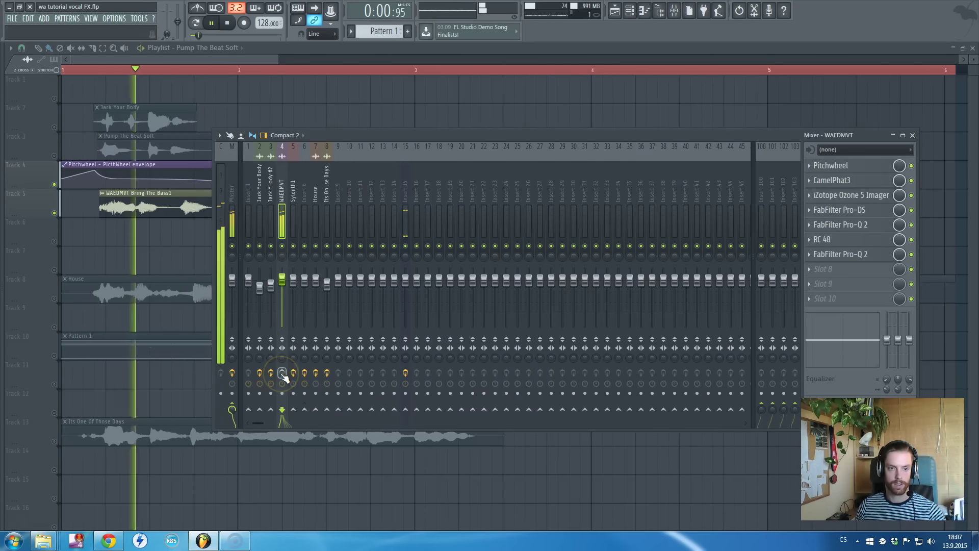
key(space)
key(space)
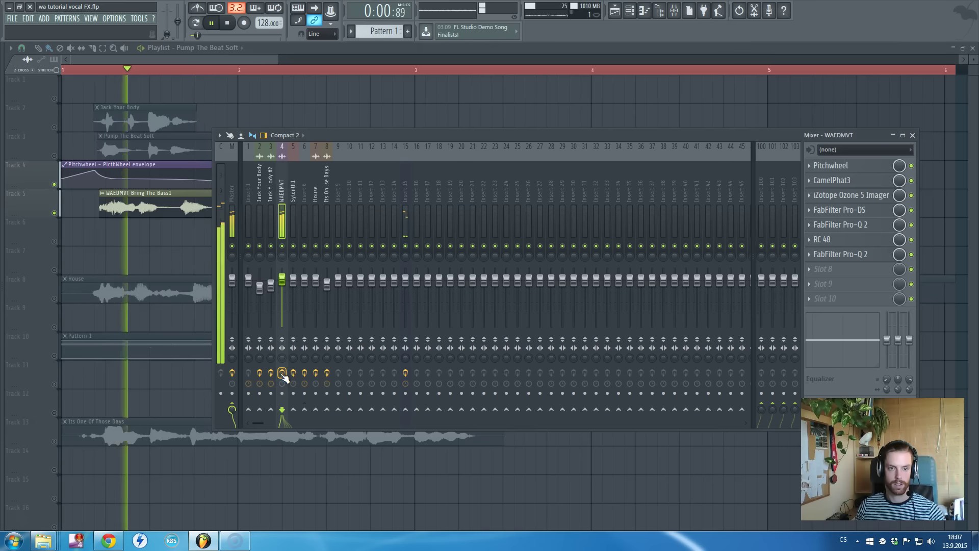
key(space)
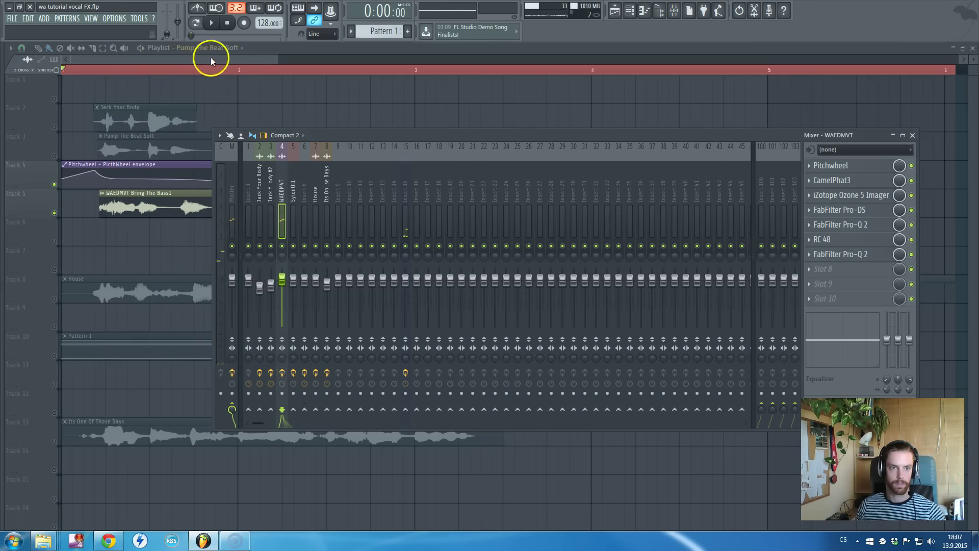
key(F9)
- Unmute House and Pattern 1; mute Bring The Bass1 and Pitchwheel envelope
click(53, 299)
click(52, 205)
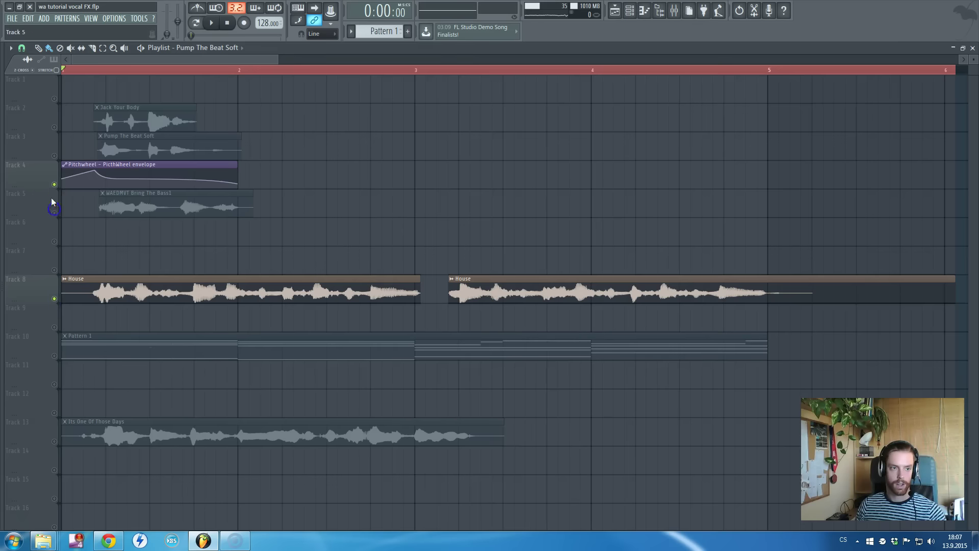
click(55, 185)
click(54, 355)
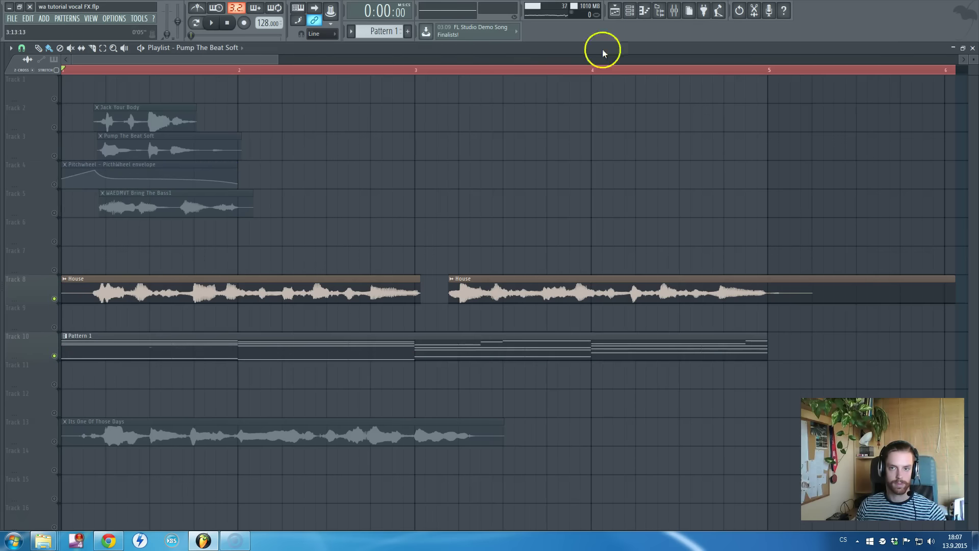
- Mute mixer inserts 5 and 6 together and listen through the song twice
click(674, 11)
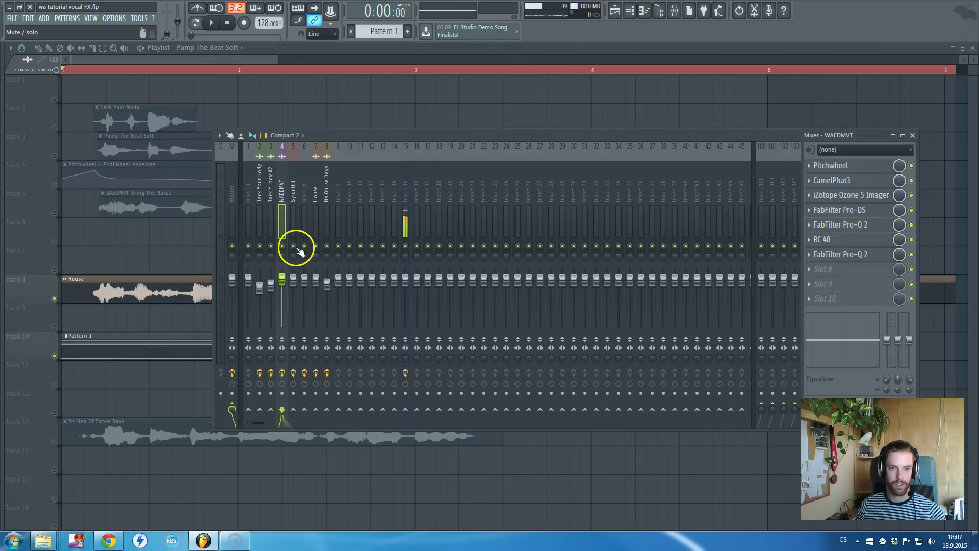
drag(295, 247, 304, 247)
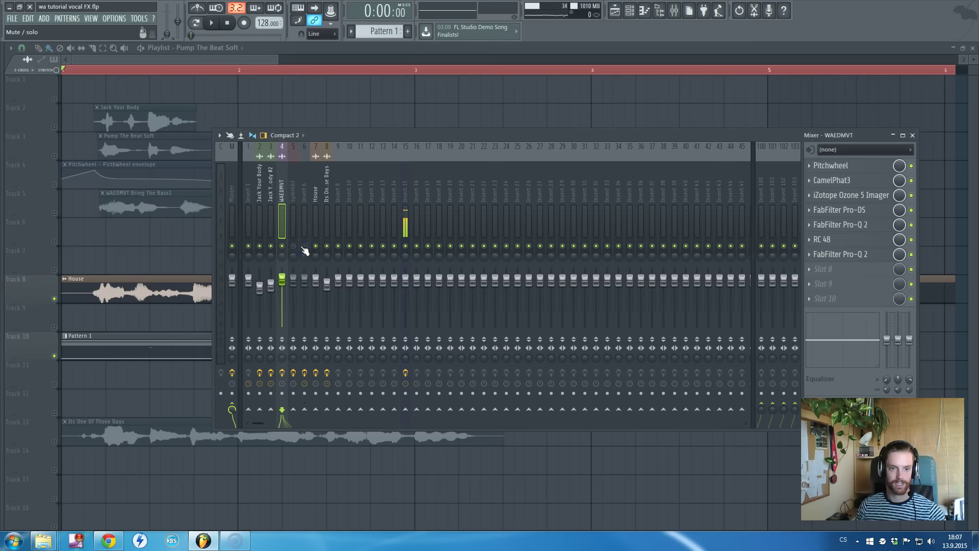
key(space)
click(306, 245)
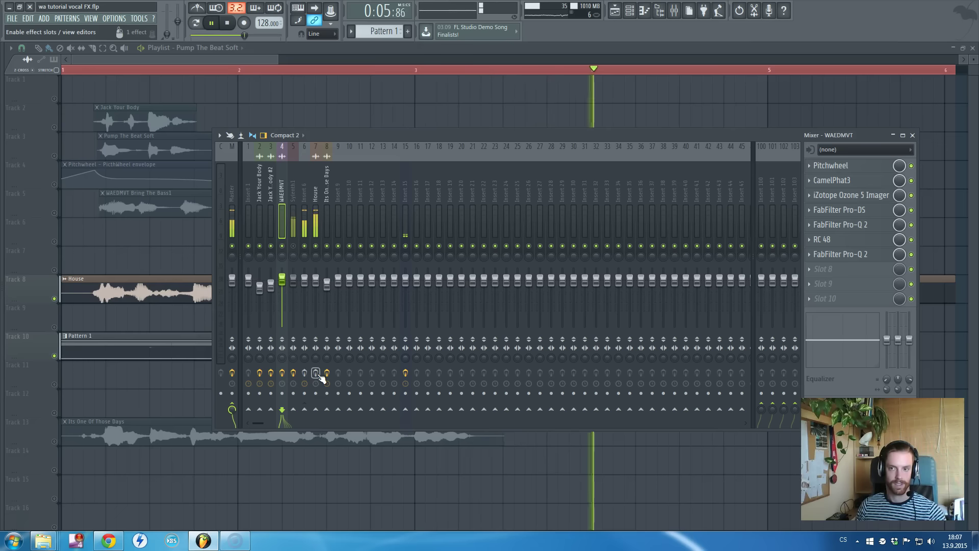
key(space)
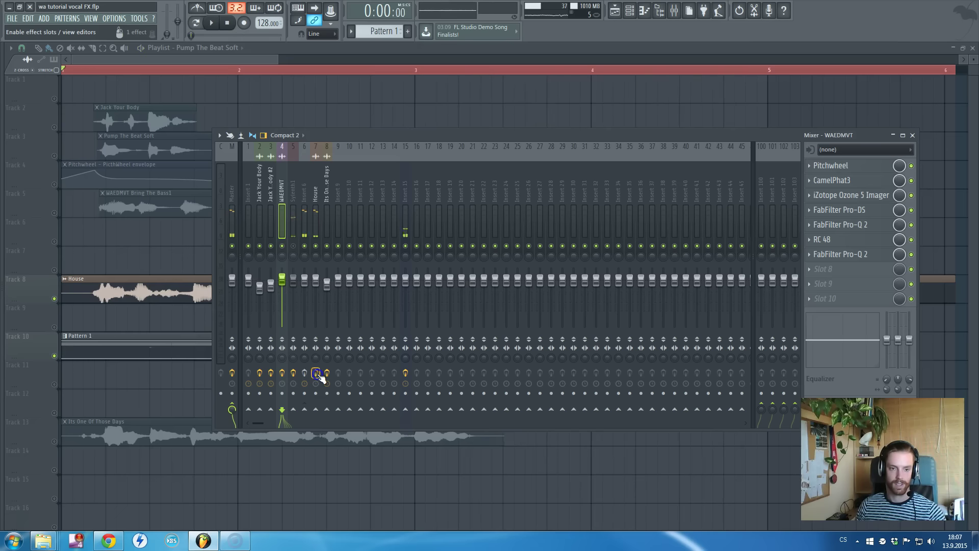
key(space)
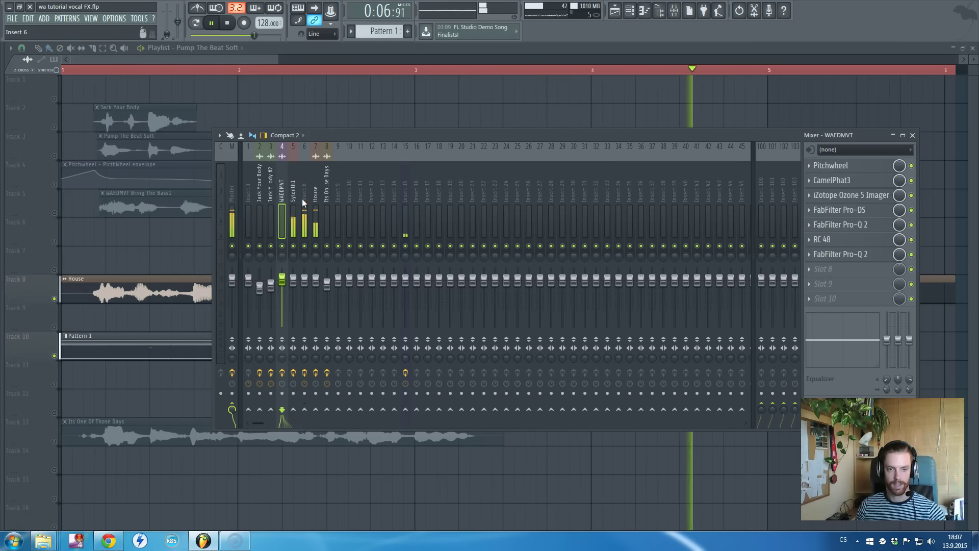
key(space)
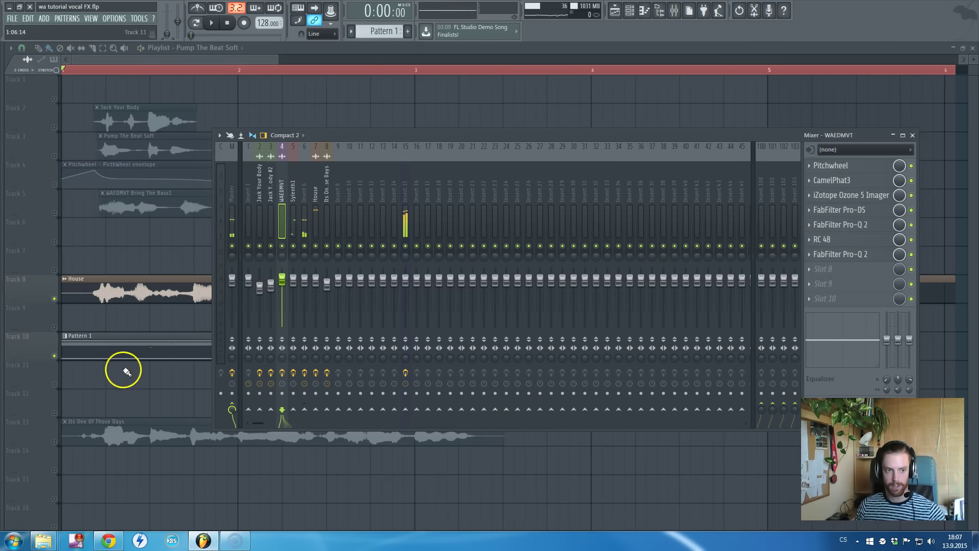
scroll(61, 360, down, 2)
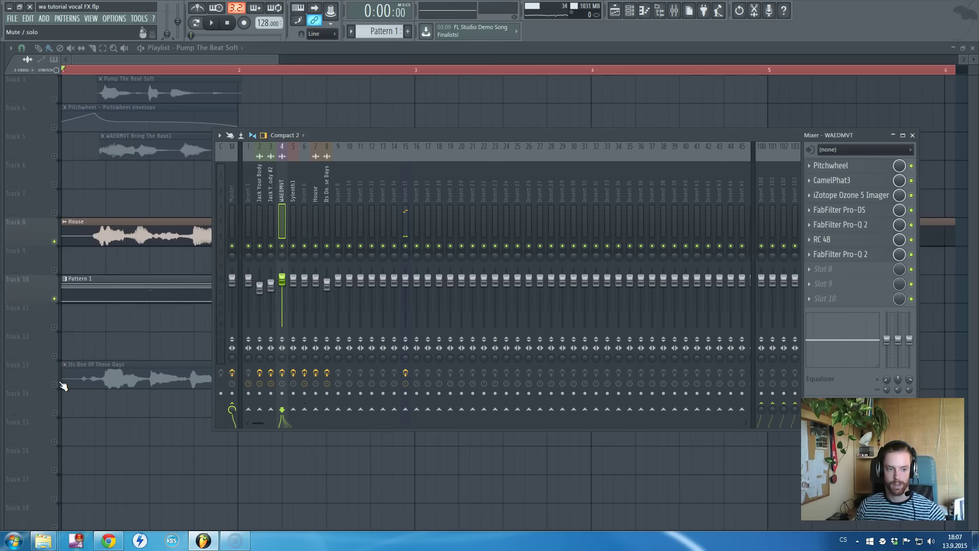
key(F9)
- Mute Pattern 1 and House, and select the Its One Of Those Days mixer insert
click(53, 298)
click(54, 242)
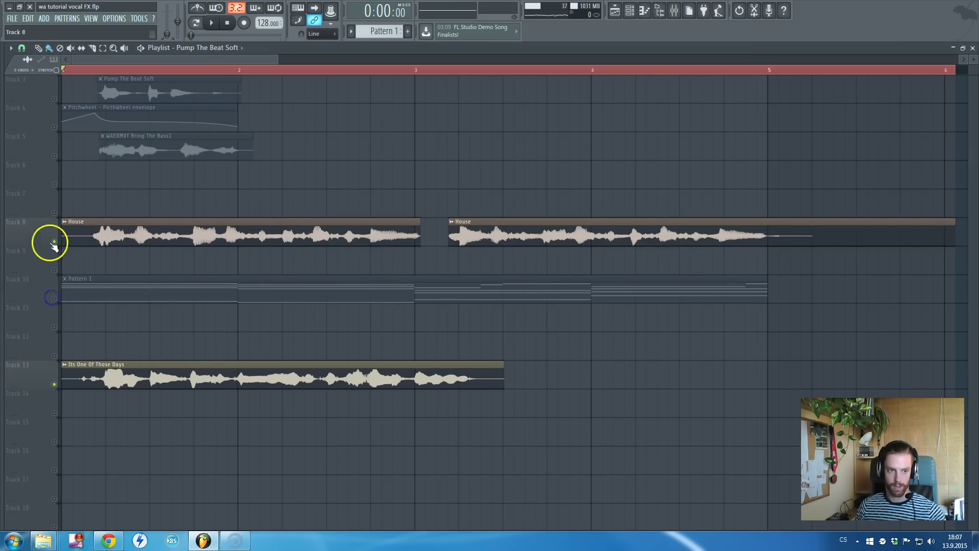
click(674, 10)
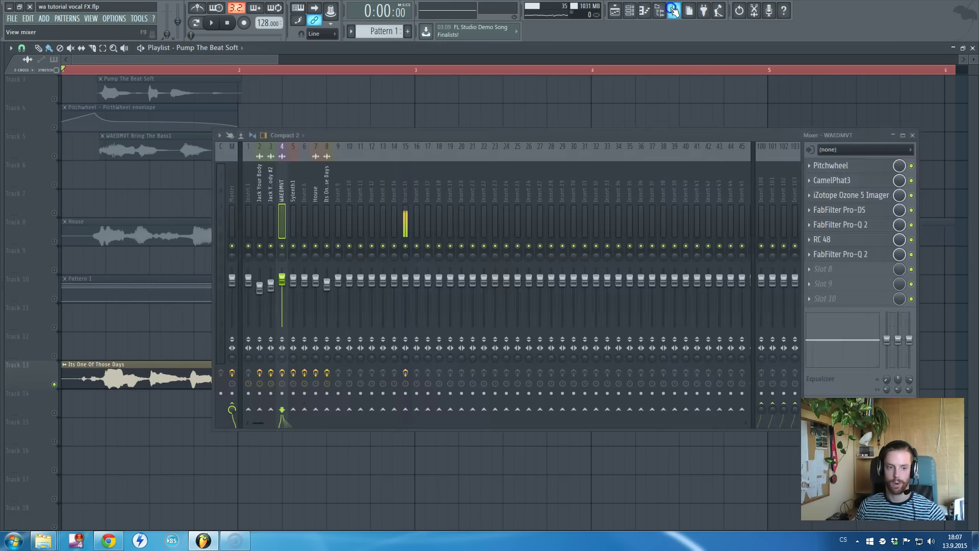
click(307, 192)
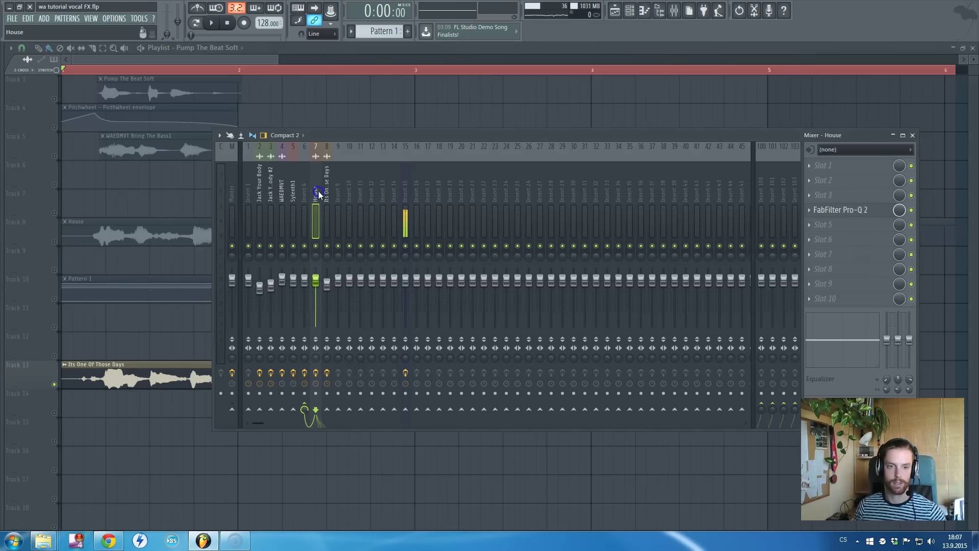
click(326, 192)
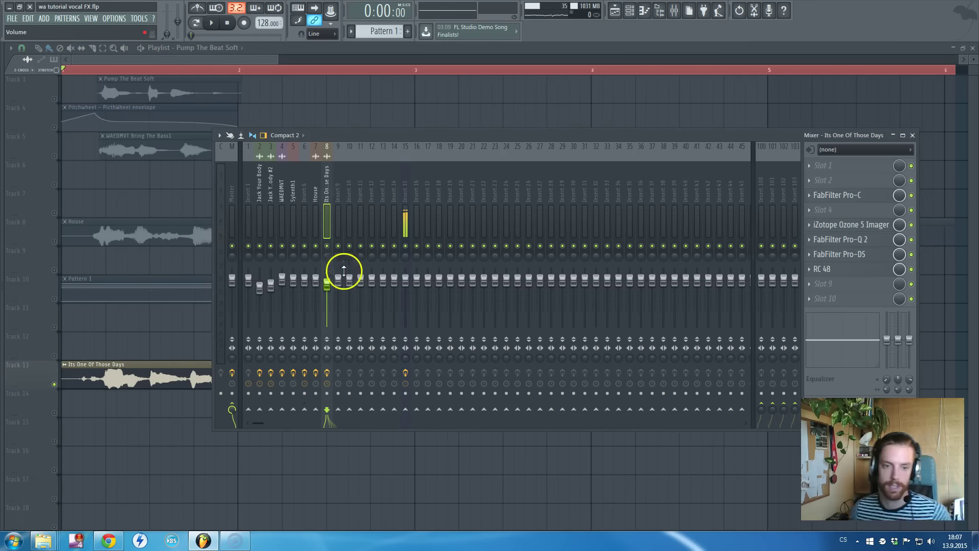
- Enable the vocal insert's effects and play the song to hear it
click(334, 390)
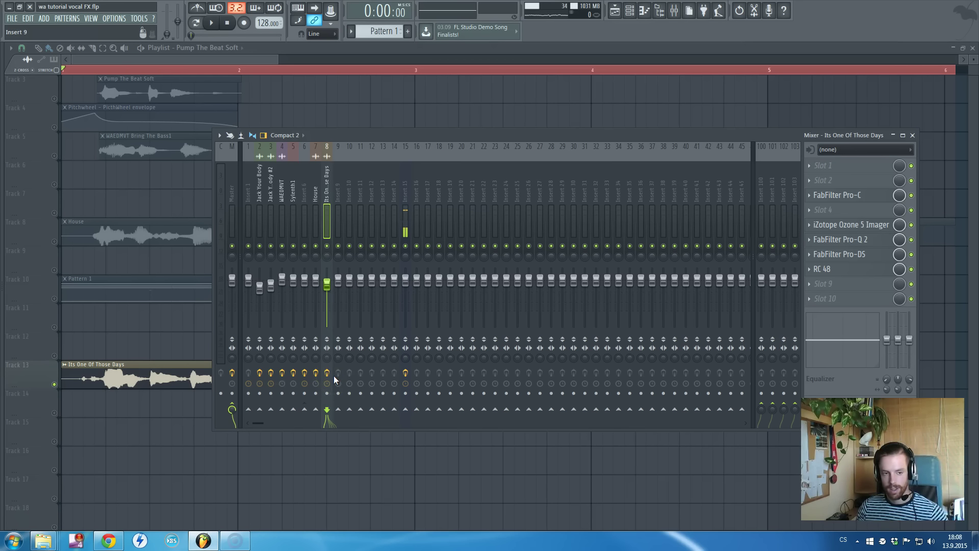
click(328, 375)
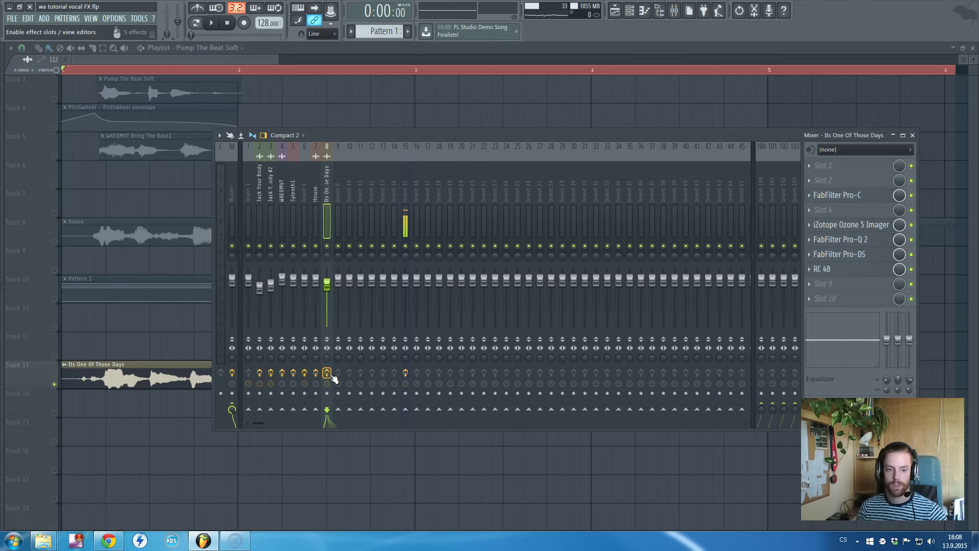
key(space)
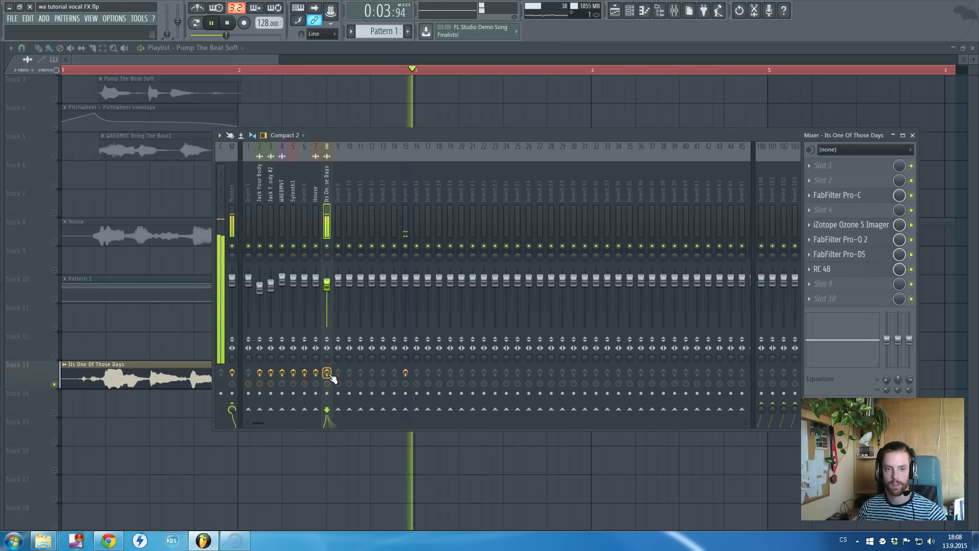
key(space)
- Drag Its One Of Those Days to track 1 and cut the loop back to about bar 3.5
key(F9)
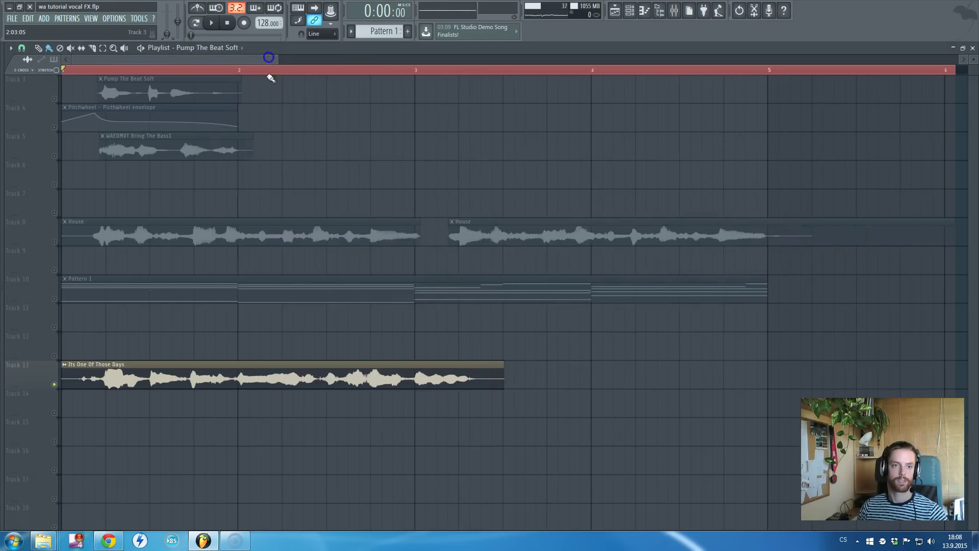
scroll(256, 188, up, 2)
scroll(265, 189, down, 2)
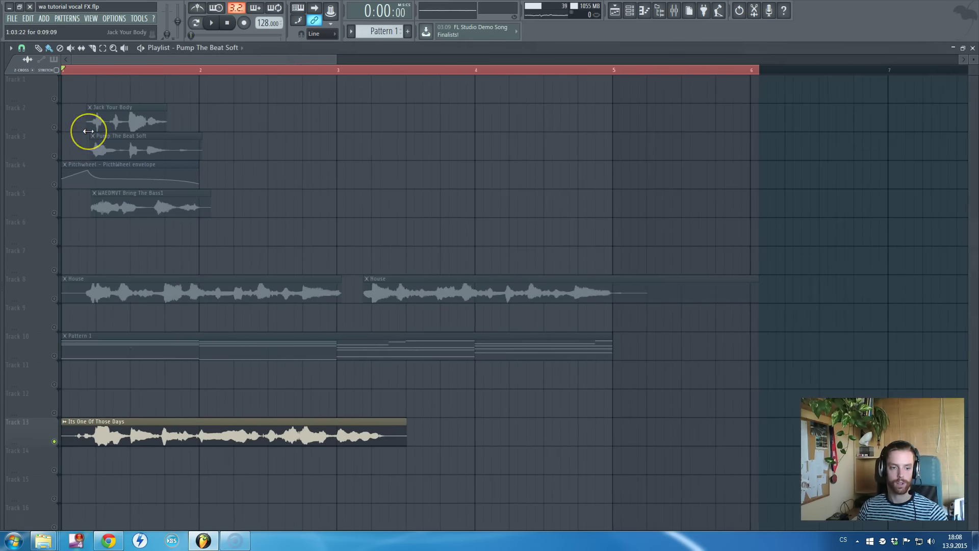
scroll(119, 415, down, 2)
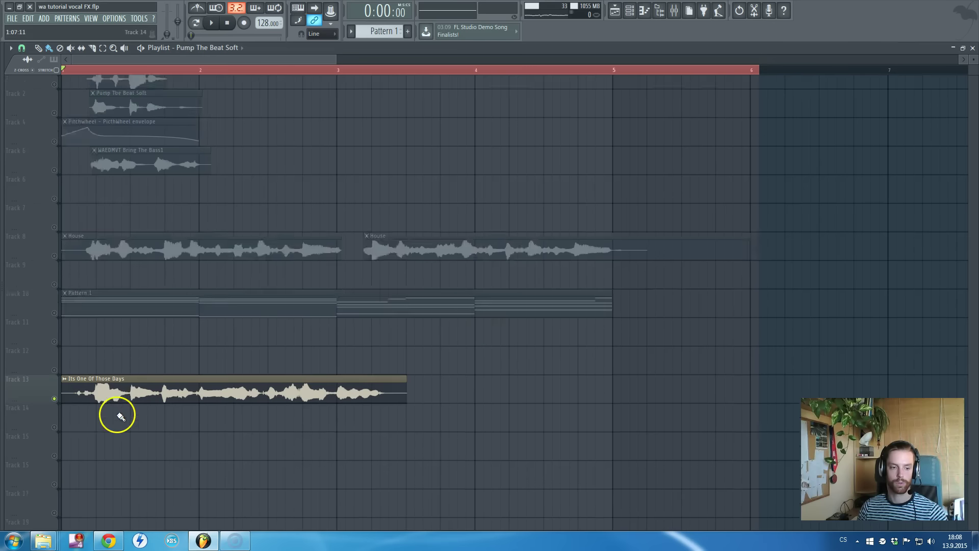
scroll(119, 415, down, 2)
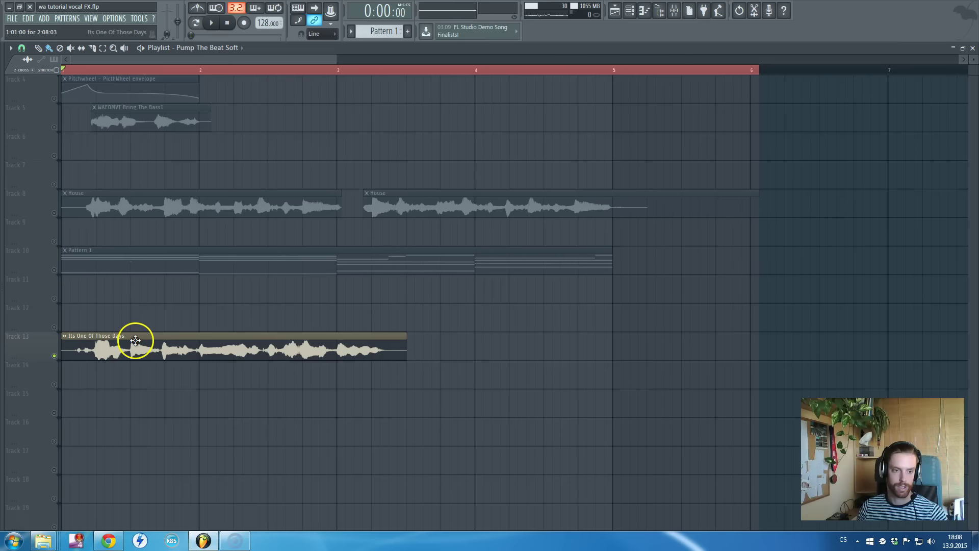
drag(49, 357, 38, 88)
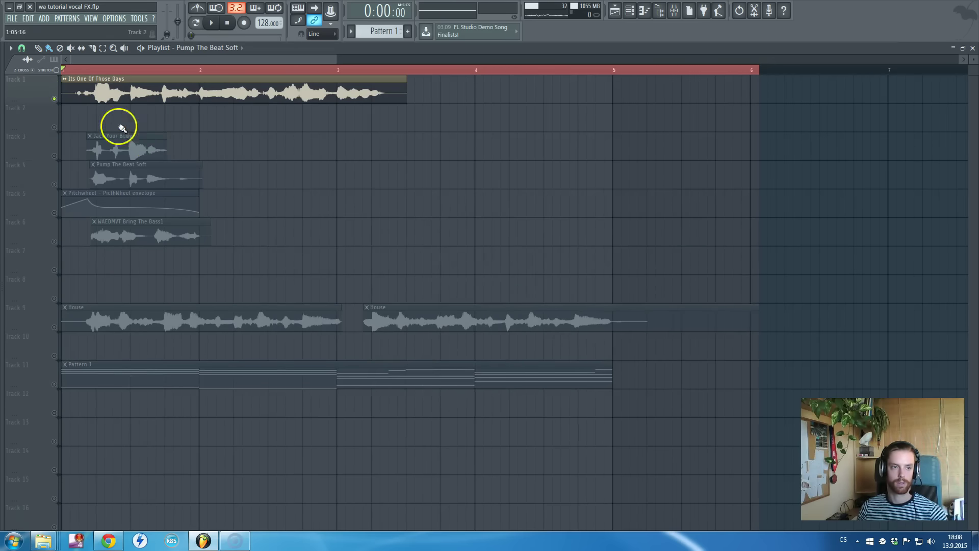
drag(43, 445, 42, 117)
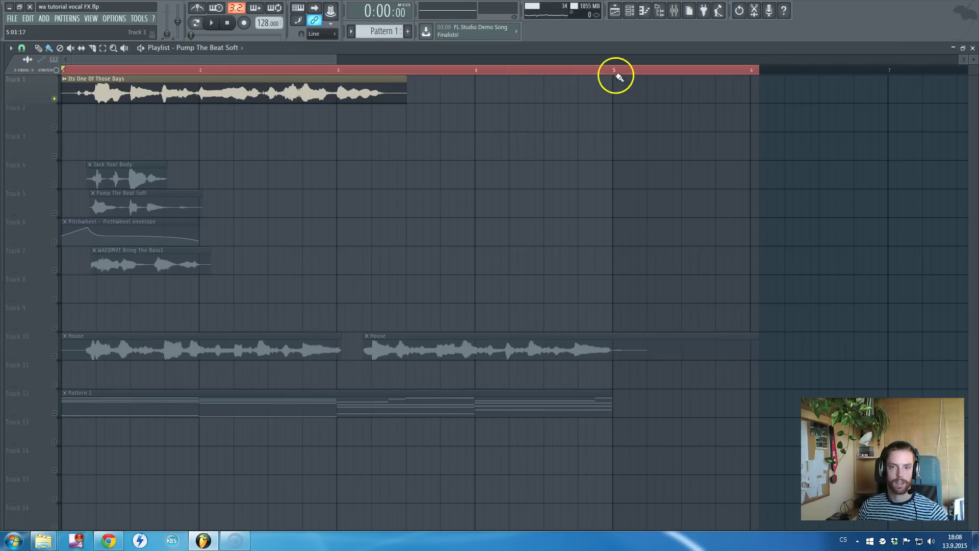
drag(616, 77, 405, 90)
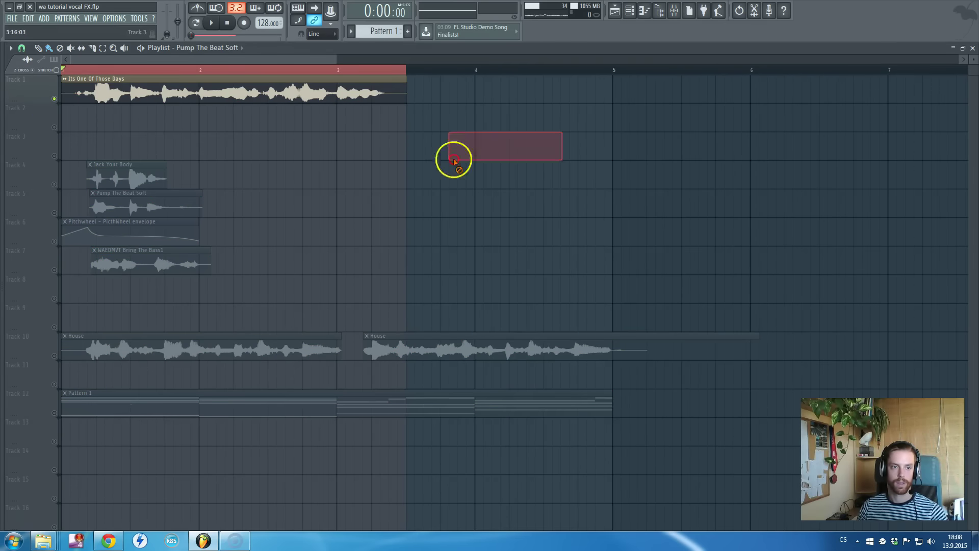
click(79, 72)
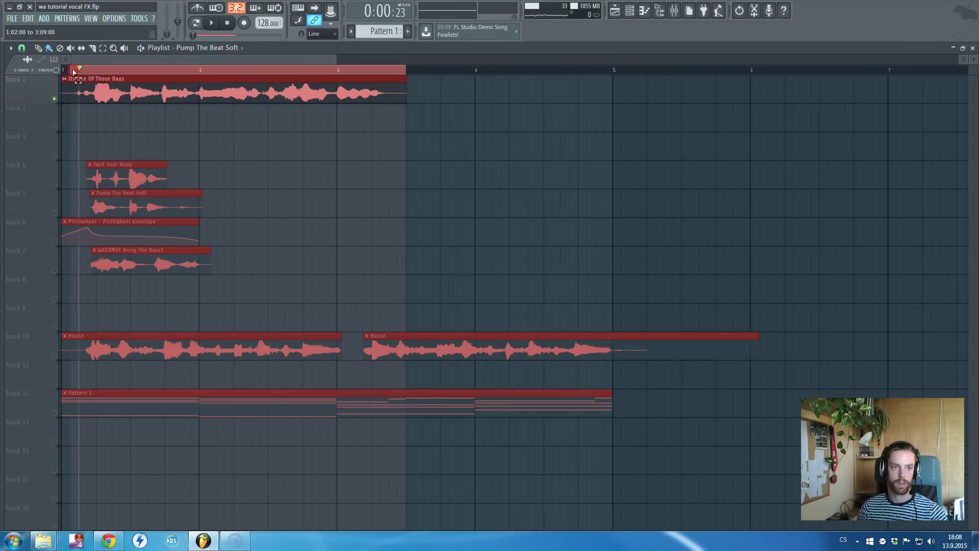
- In the Mixer, bypass Pro-Q 2, Pro-DS and RC 48 on the Its One Of Those Days insert
click(673, 11)
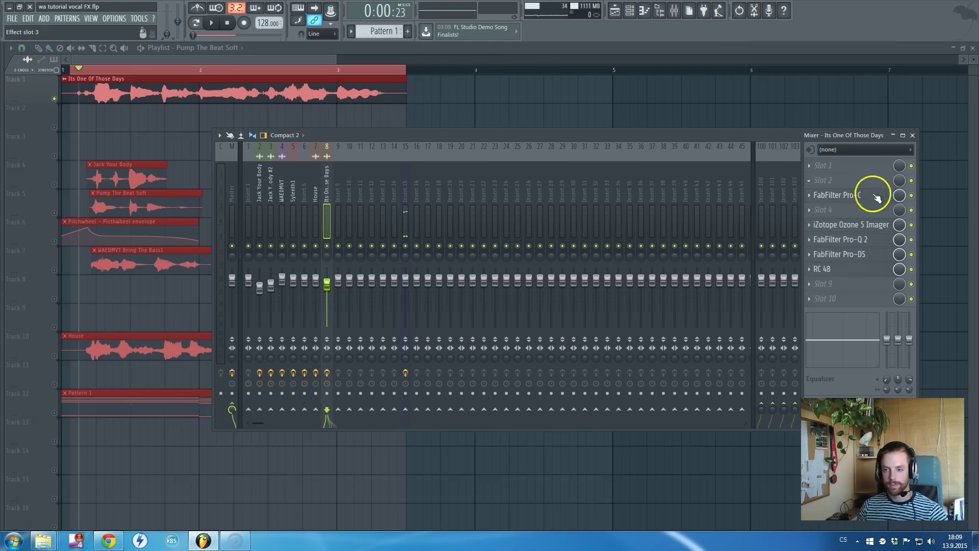
click(850, 240)
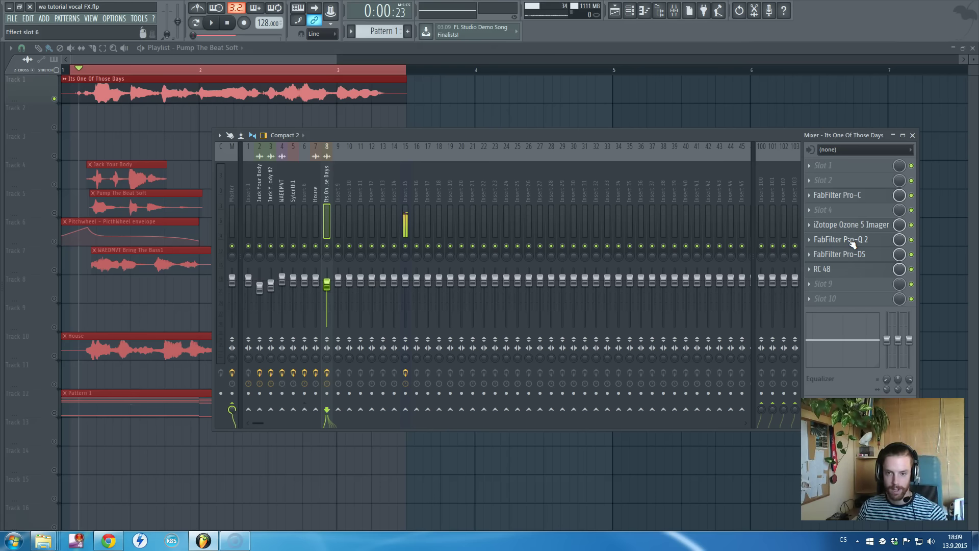
drag(911, 237, 915, 281)
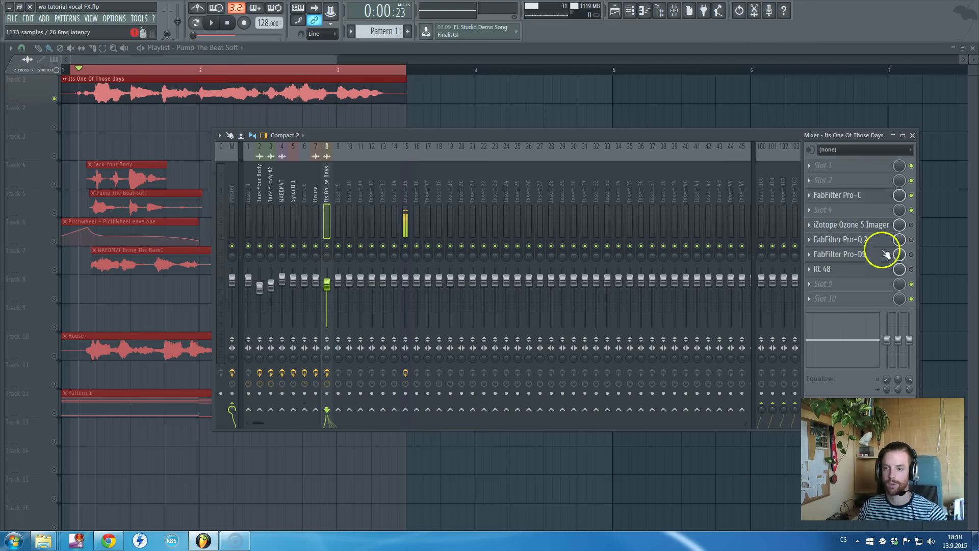
- Open FabFilter Pro-C, centre its window, and slide the vocal audio later in its clip
click(860, 197)
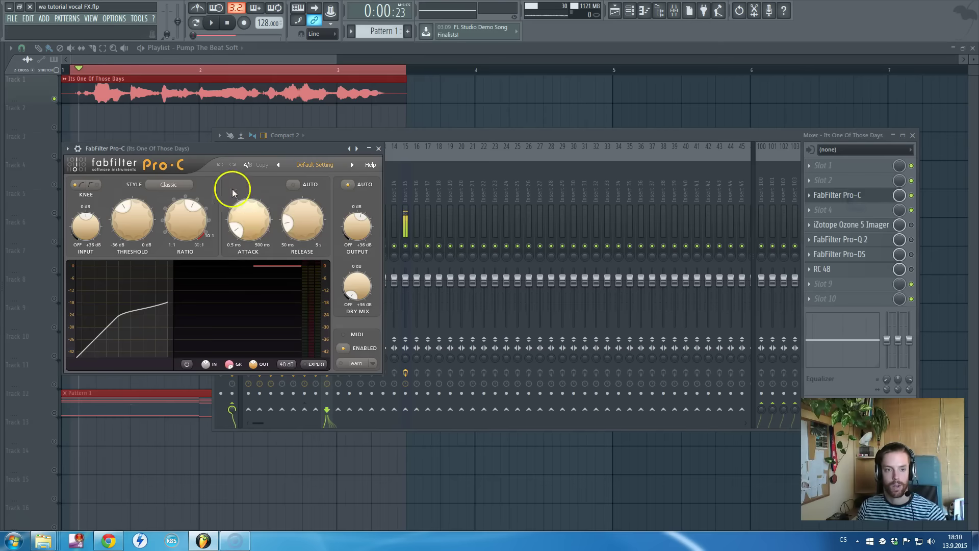
drag(214, 150, 533, 175)
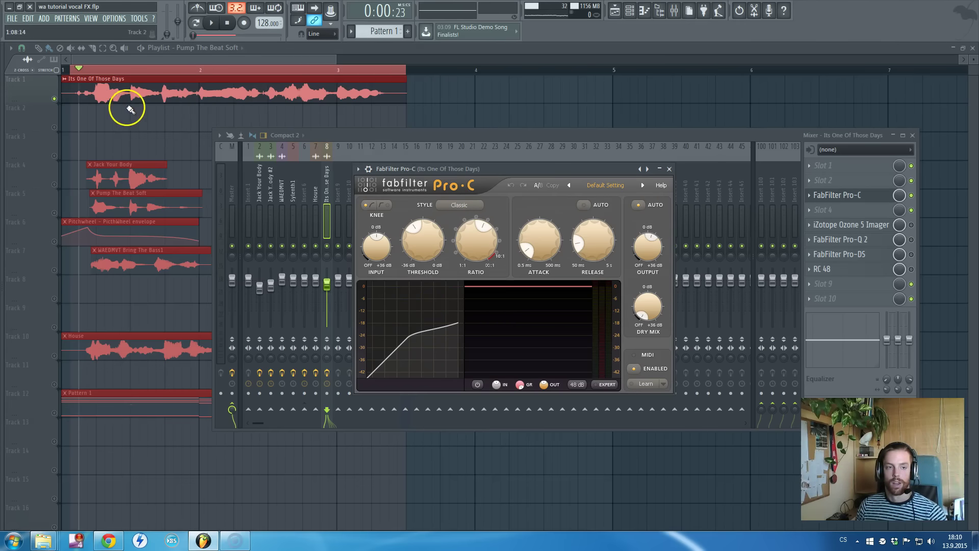
mouse_move(112, 93)
mouse_down()
mouse_move(186, 105)
mouse_move(78, 92)
mouse_move(99, 115)
mouse_move(108, 100)
mouse_up()
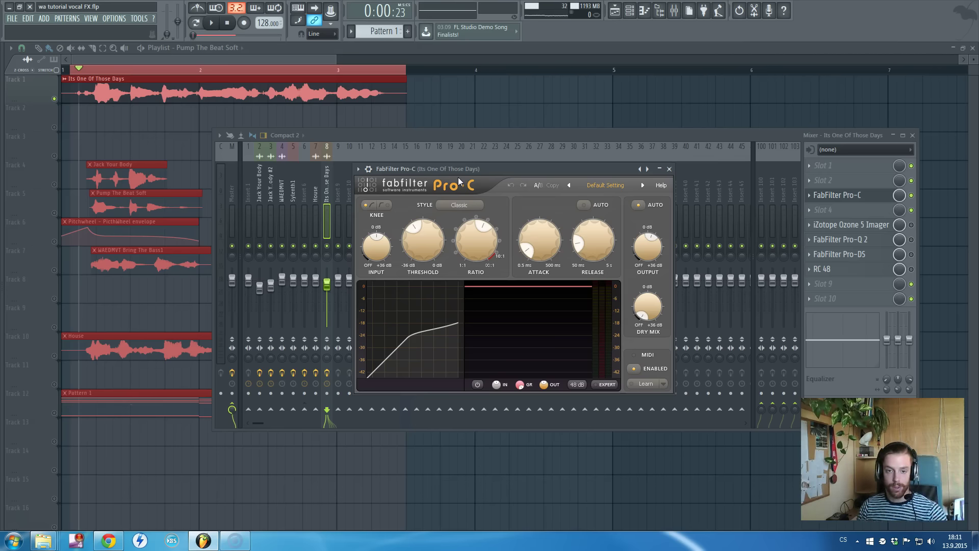
click(473, 172)
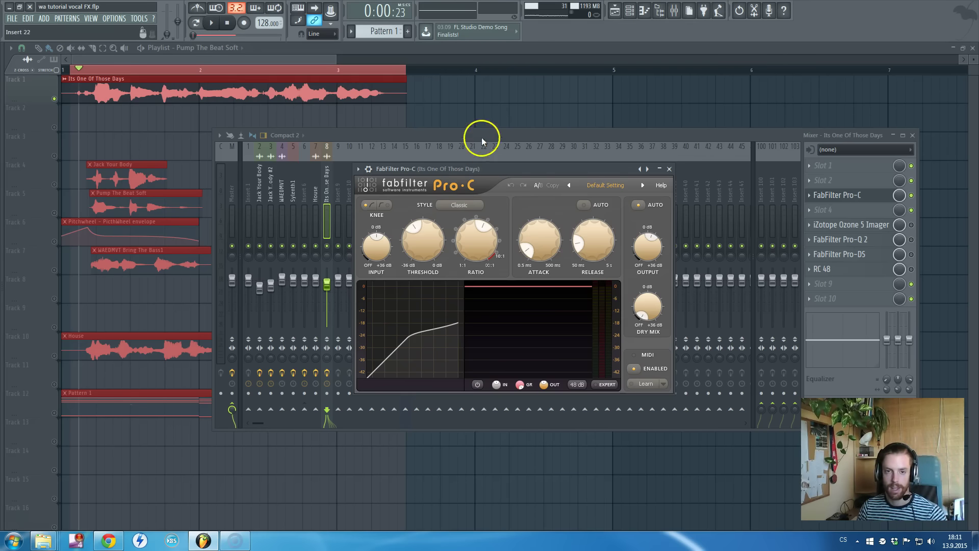
drag(482, 135, 490, 140)
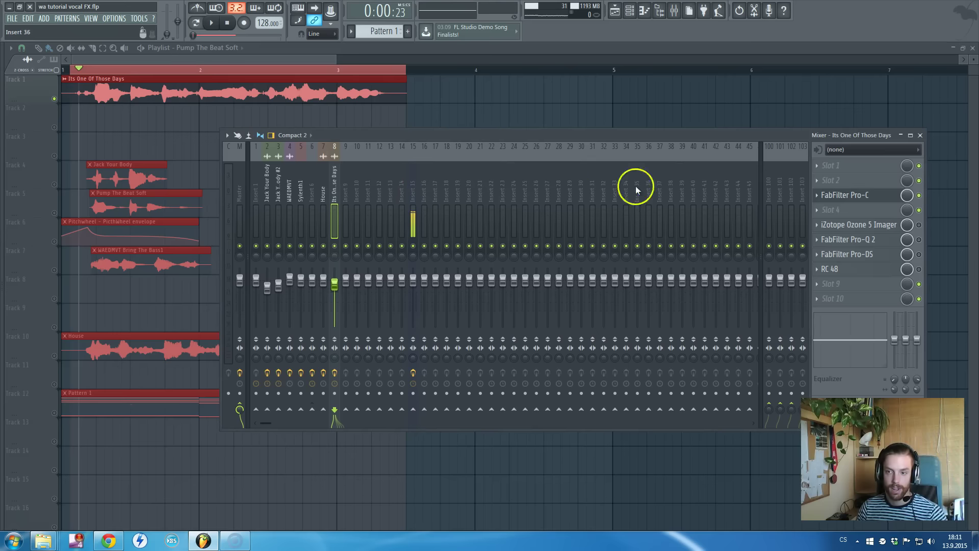
- Reopen Pro-C, audition the compressed vocal, then close the Pro-C window
click(854, 203)
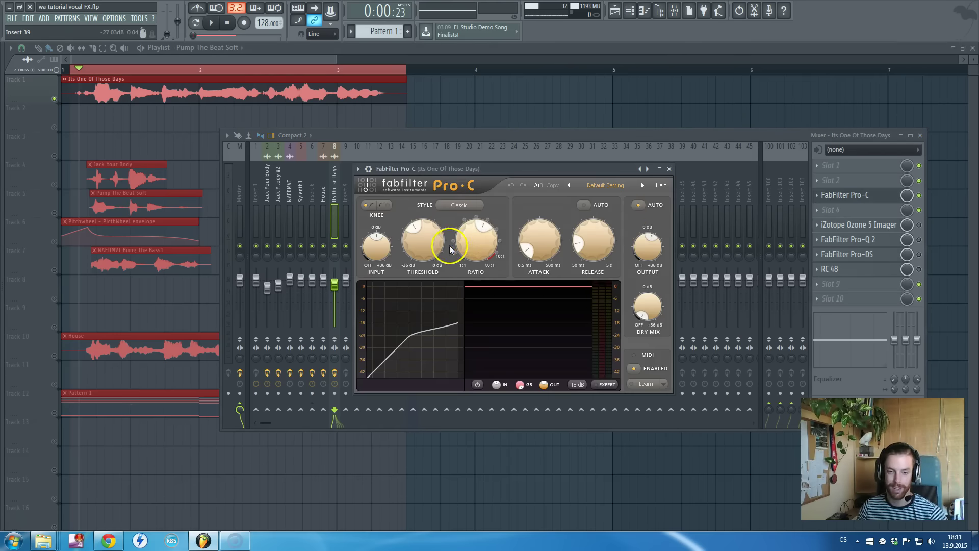
mouse_move(423, 241)
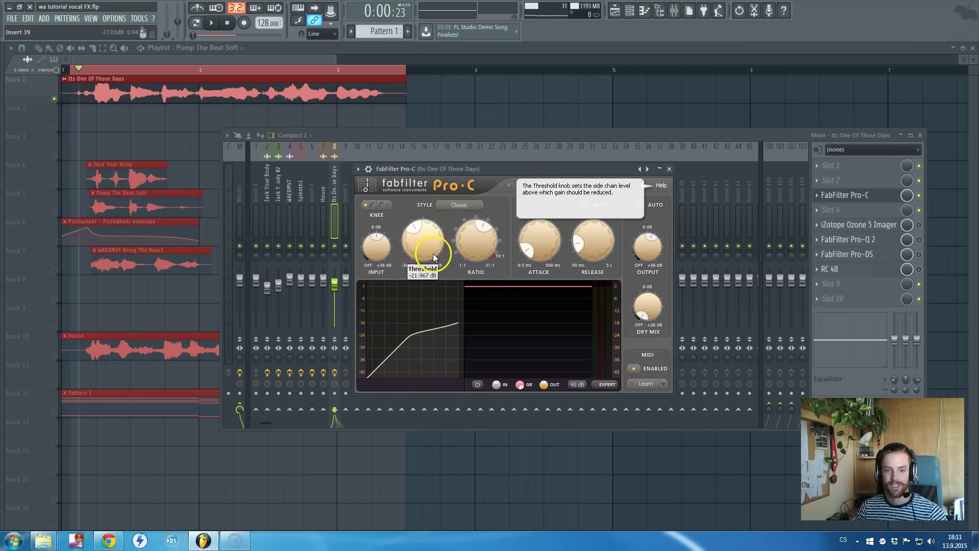
key(space)
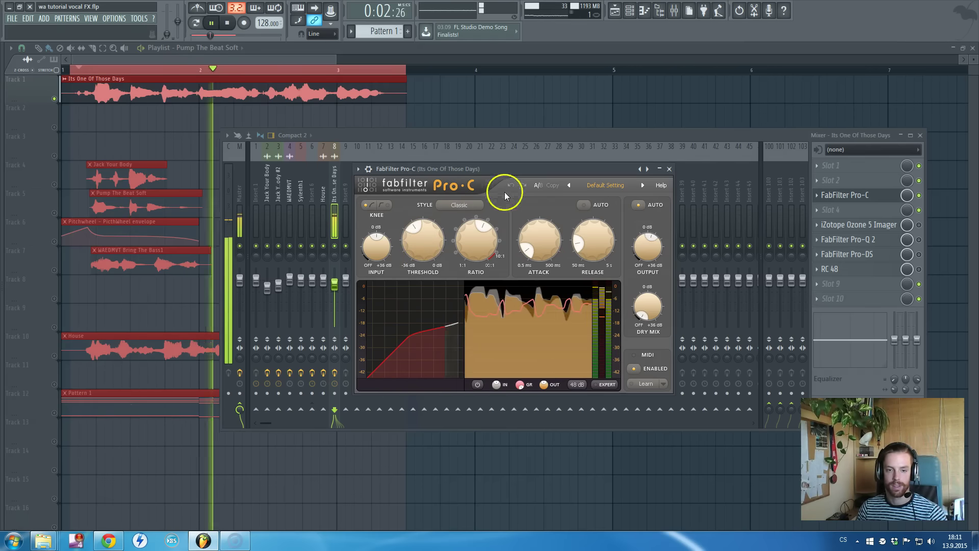
key(space)
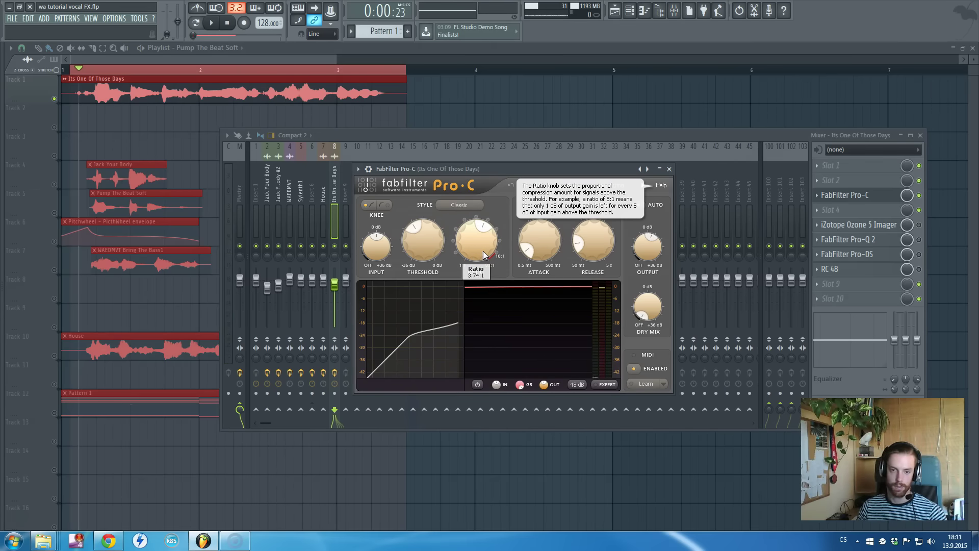
mouse_move(540, 241)
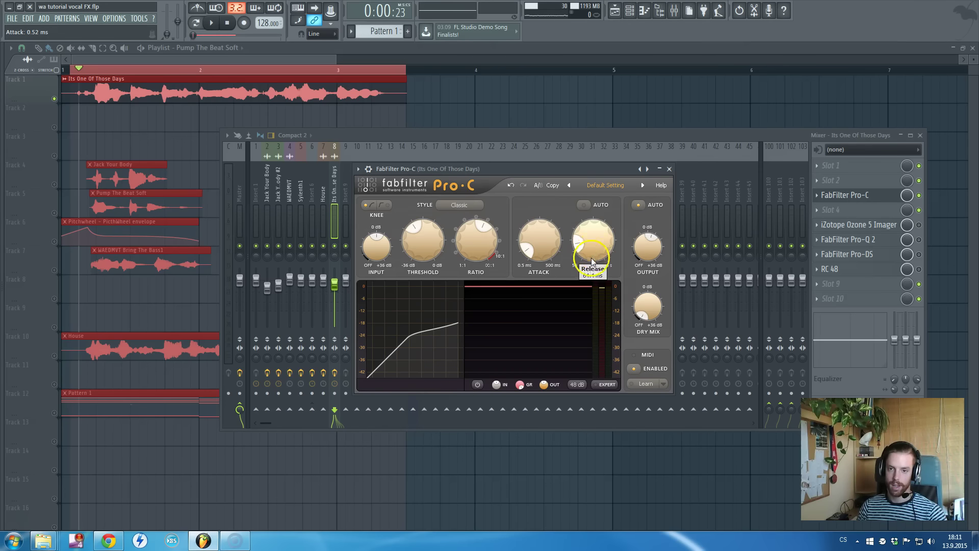
click(668, 171)
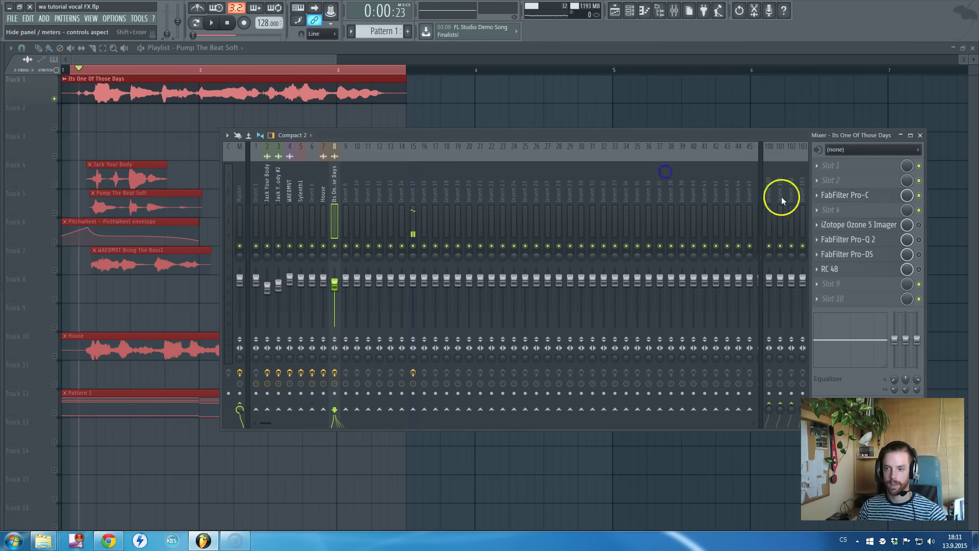
click(872, 196)
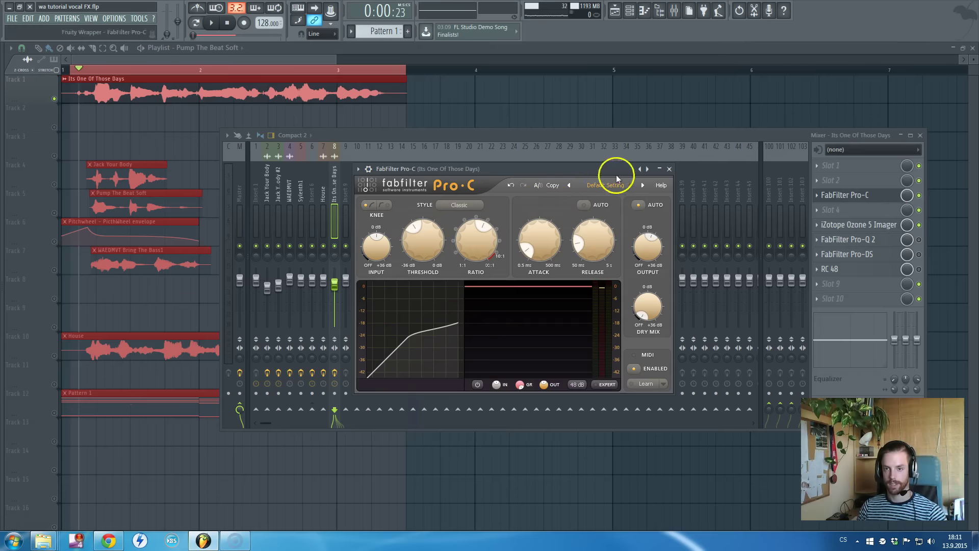
click(668, 168)
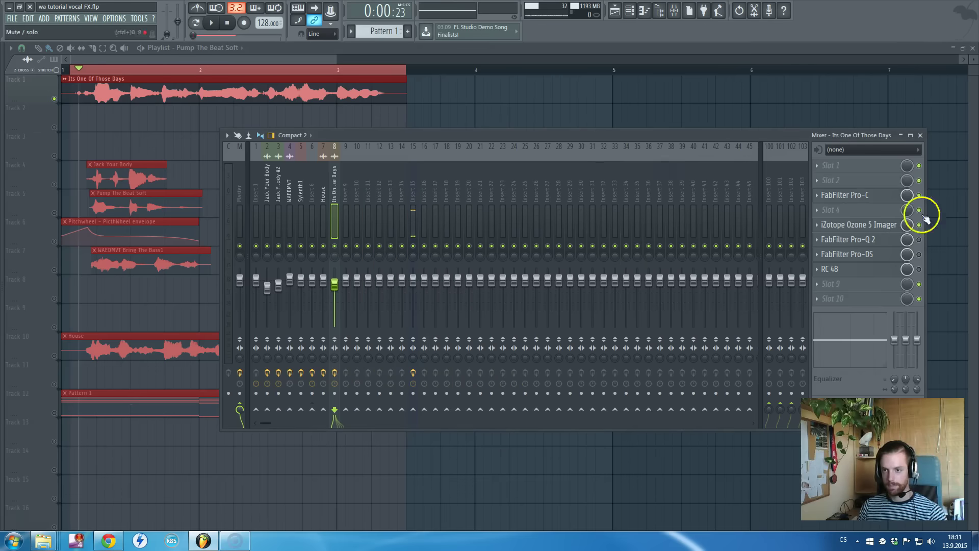
click(872, 225)
drag(414, 111, 502, 131)
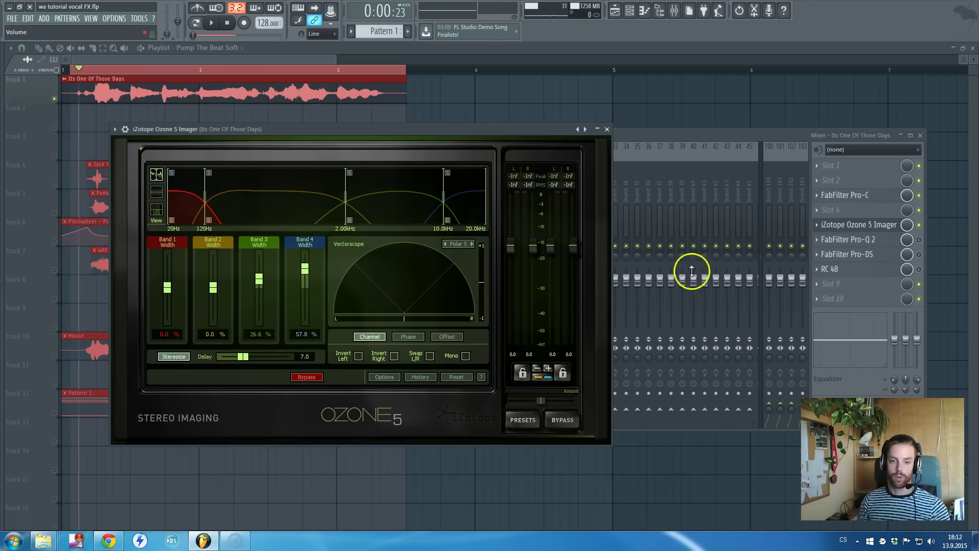
key(space)
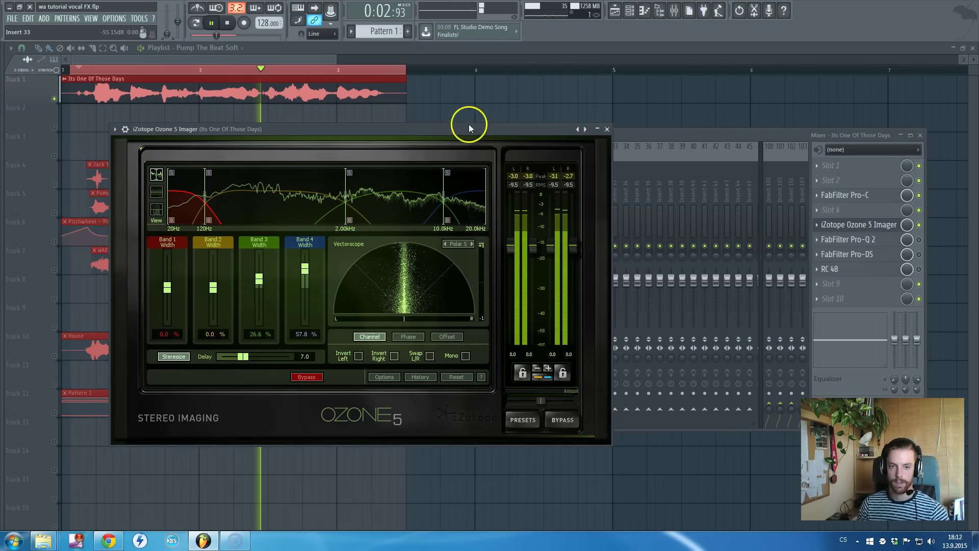
drag(469, 127, 507, 151)
click(564, 157)
key(space)
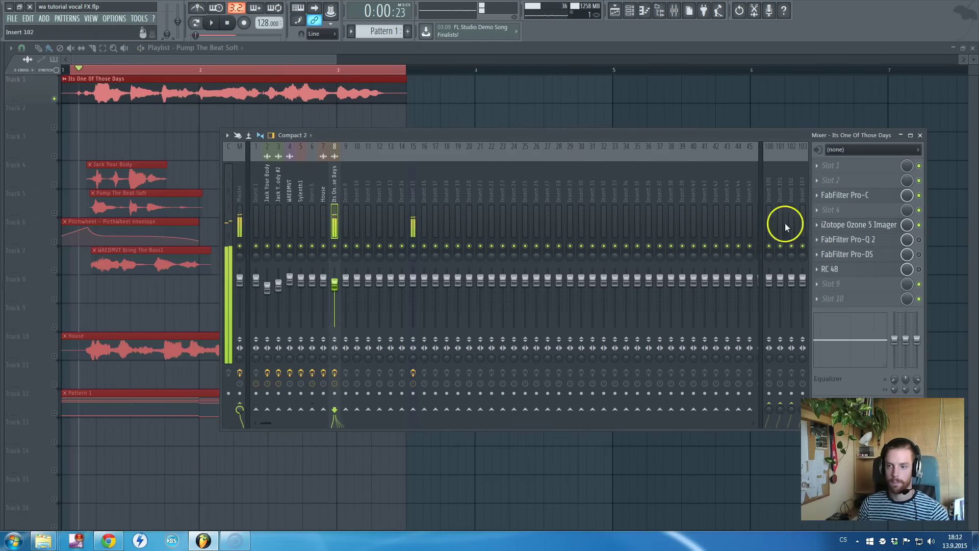
- Open Pro-Q 2 and add a low-cut band at about 82 Hz
click(887, 242)
click(606, 251)
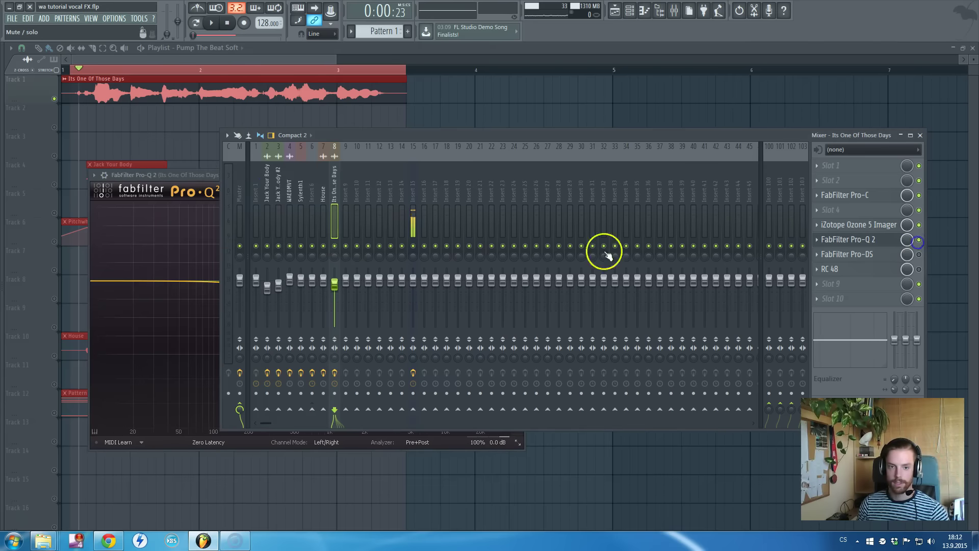
click(209, 176)
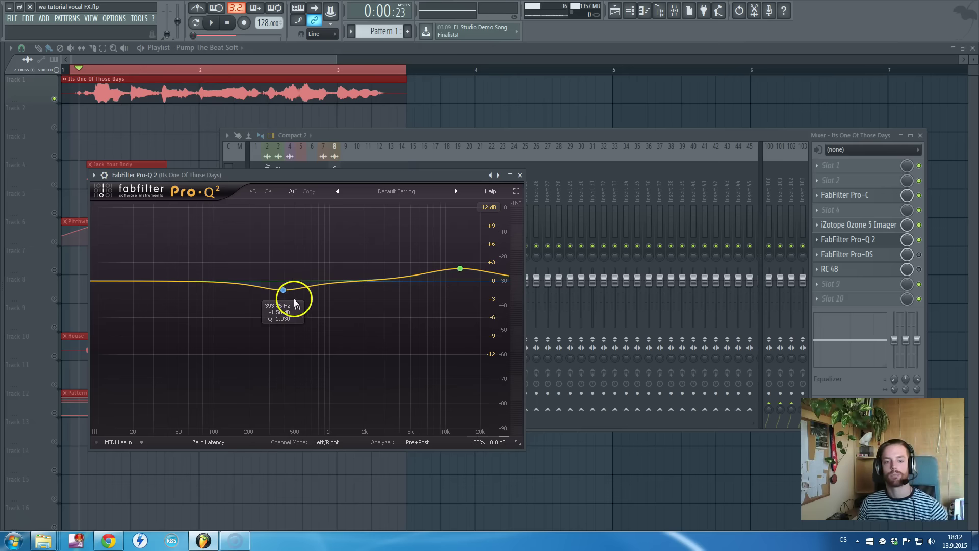
mouse_move(283, 291)
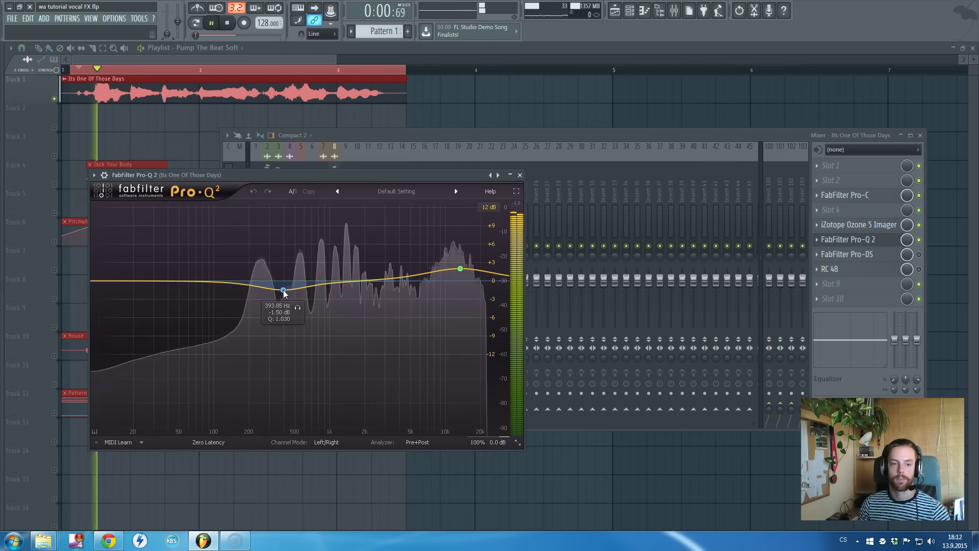
click(185, 282)
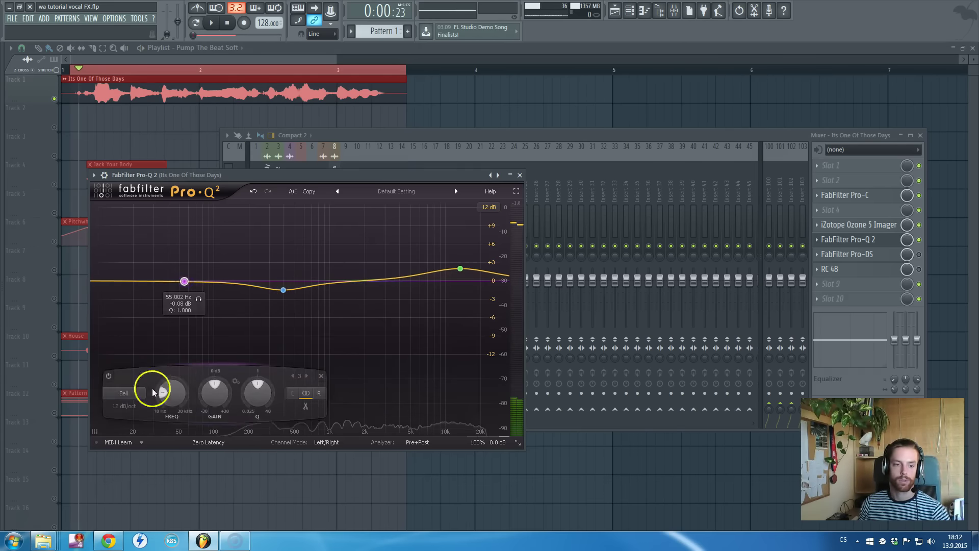
click(122, 392)
click(126, 428)
drag(185, 282, 203, 283)
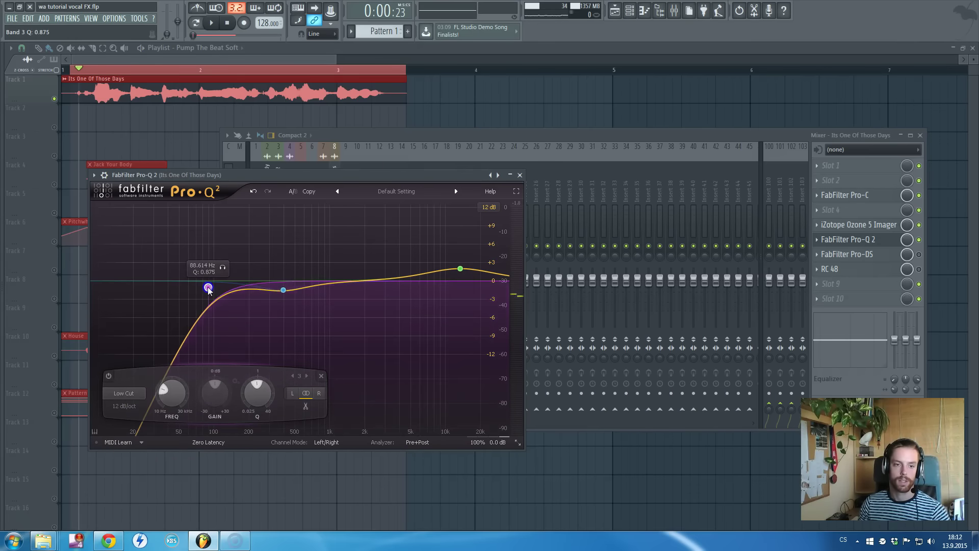
scroll(204, 283, down, 1)
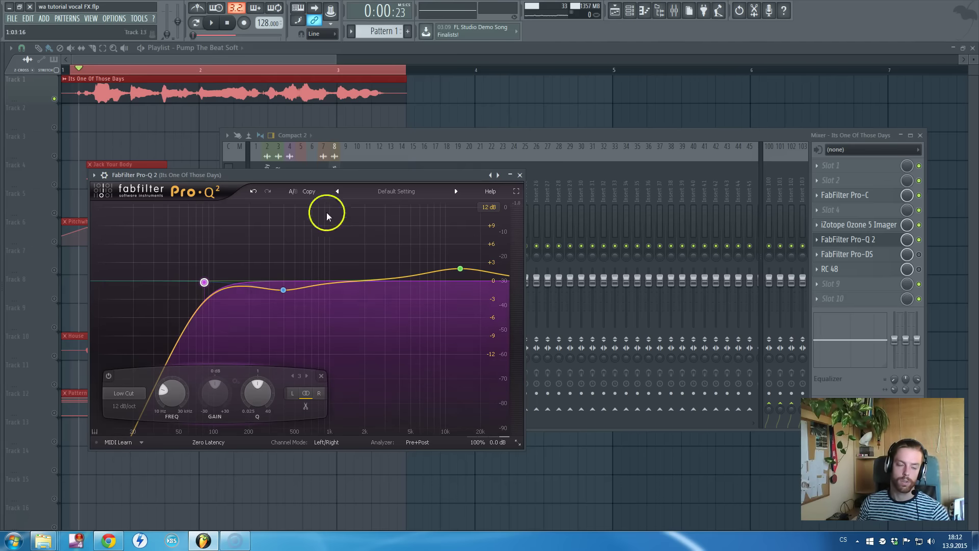
- Lower the low cut to about 72 Hz and dip the bell near 380 Hz, auditioning playback
click(203, 281)
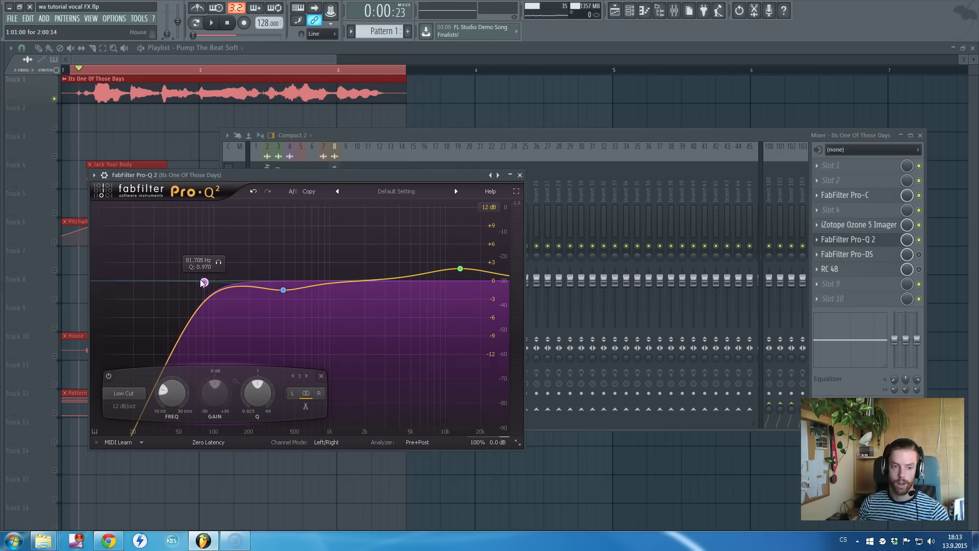
drag(202, 284, 196, 285)
click(226, 292)
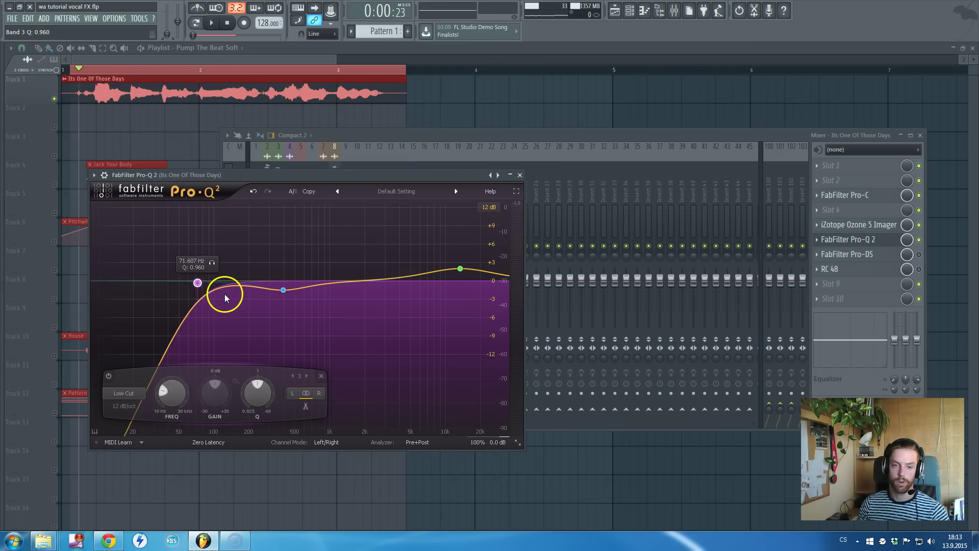
key(space)
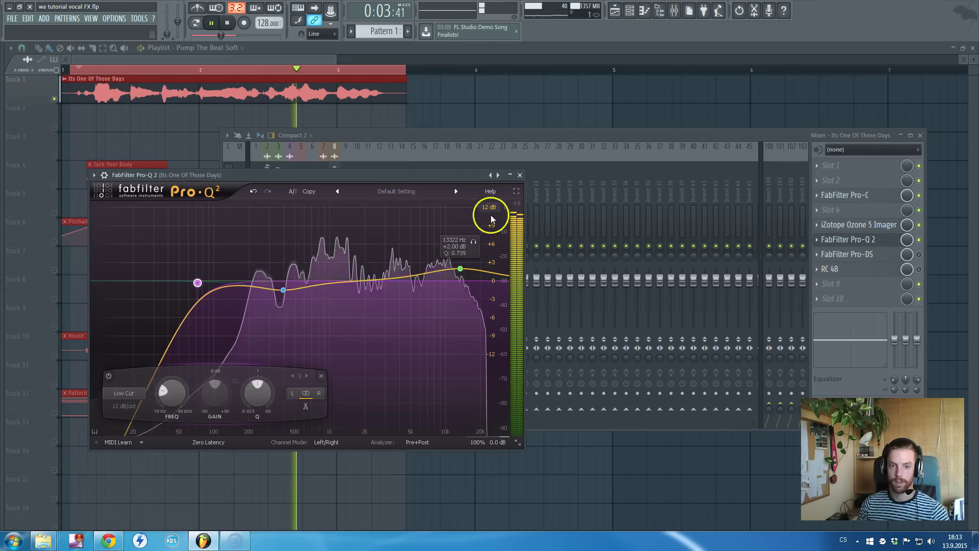
key(space)
key(space)
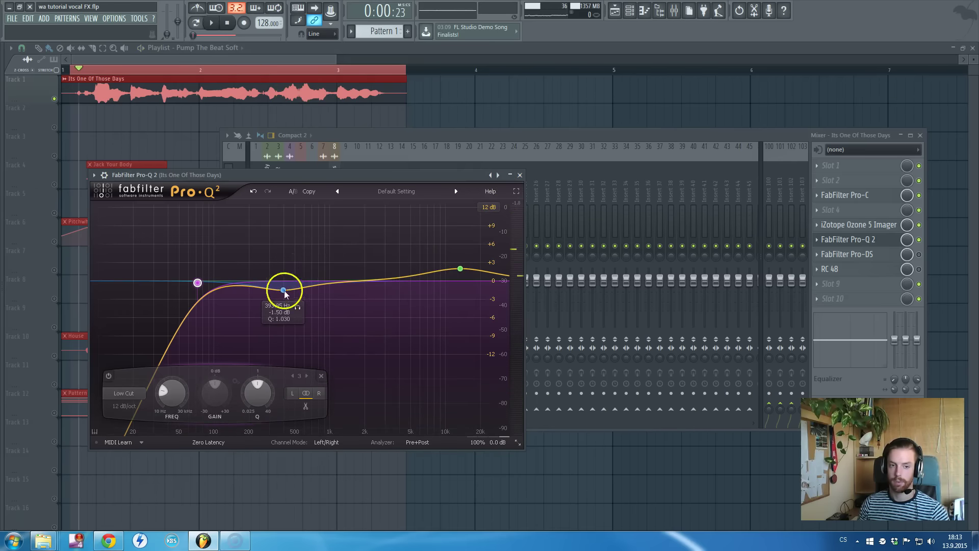
drag(285, 289, 285, 298)
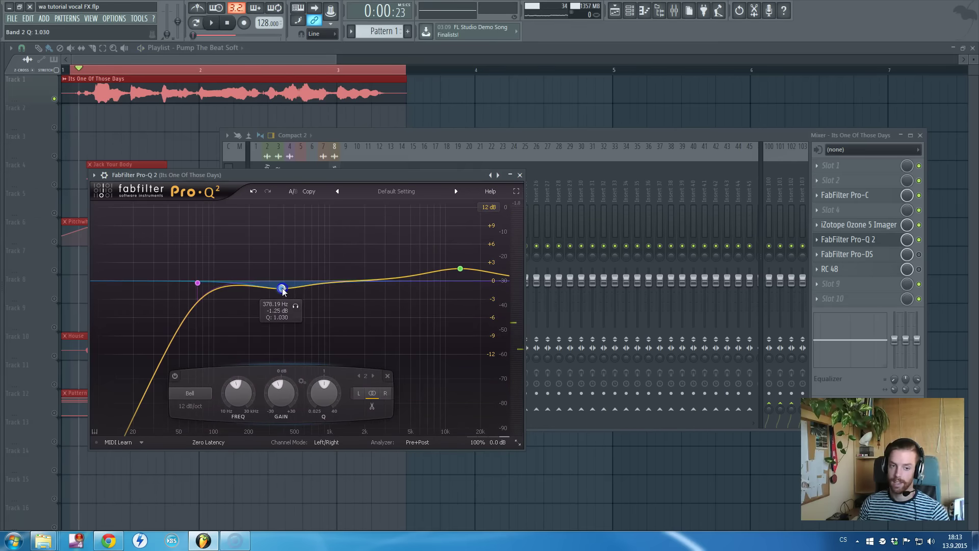
click(519, 175)
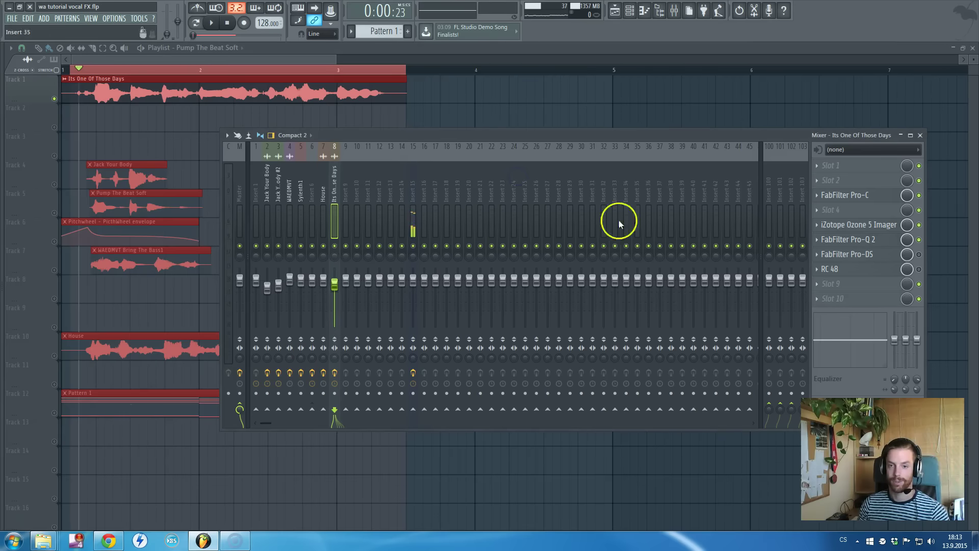
click(919, 254)
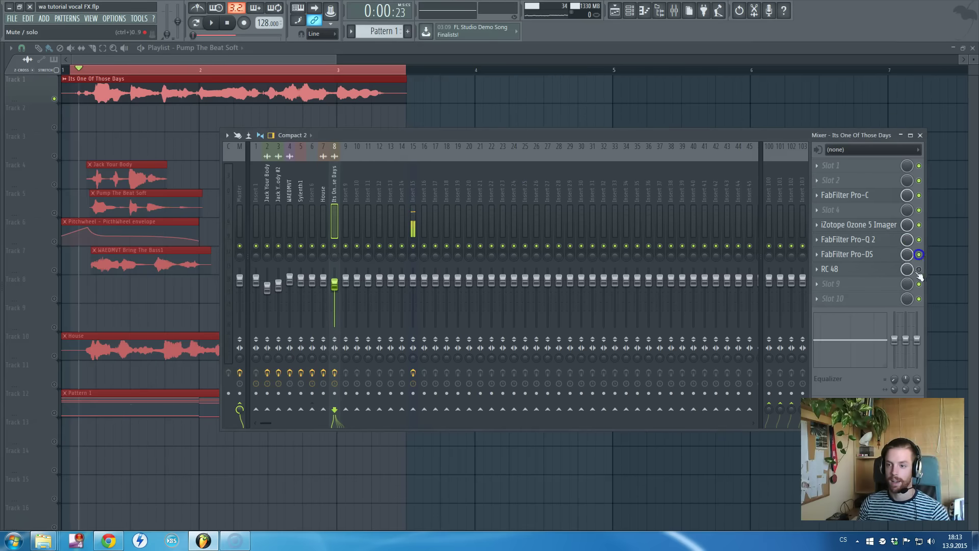
click(874, 255)
drag(355, 189, 401, 185)
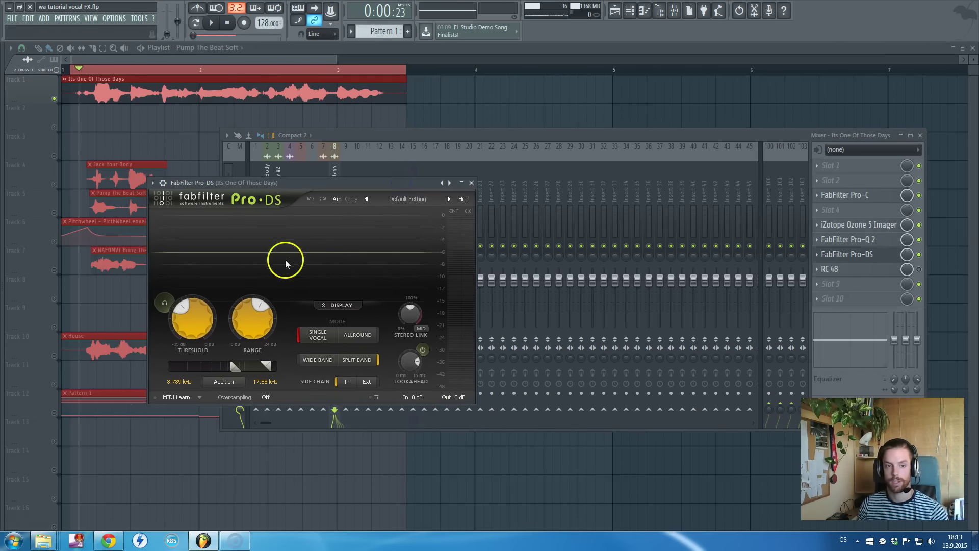
click(408, 200)
mouse_move(409, 222)
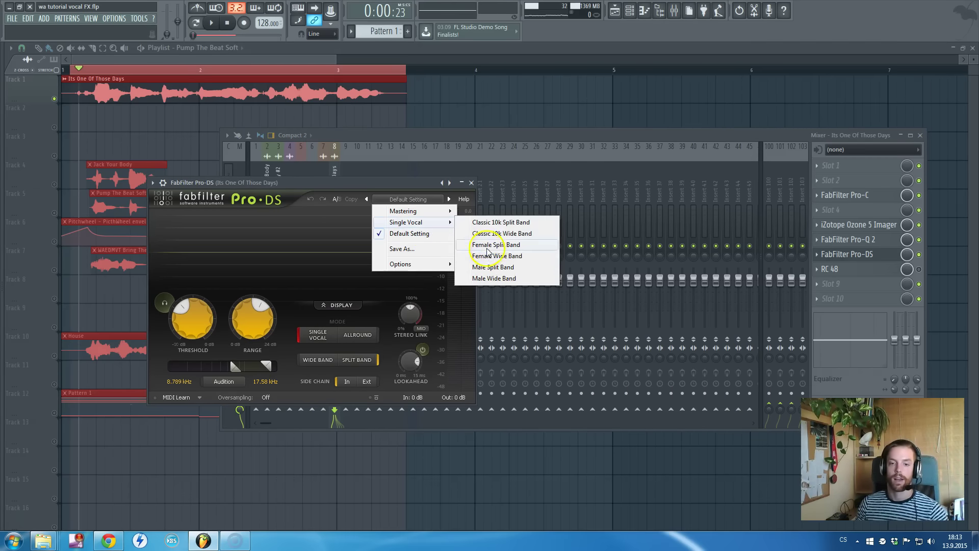
click(410, 198)
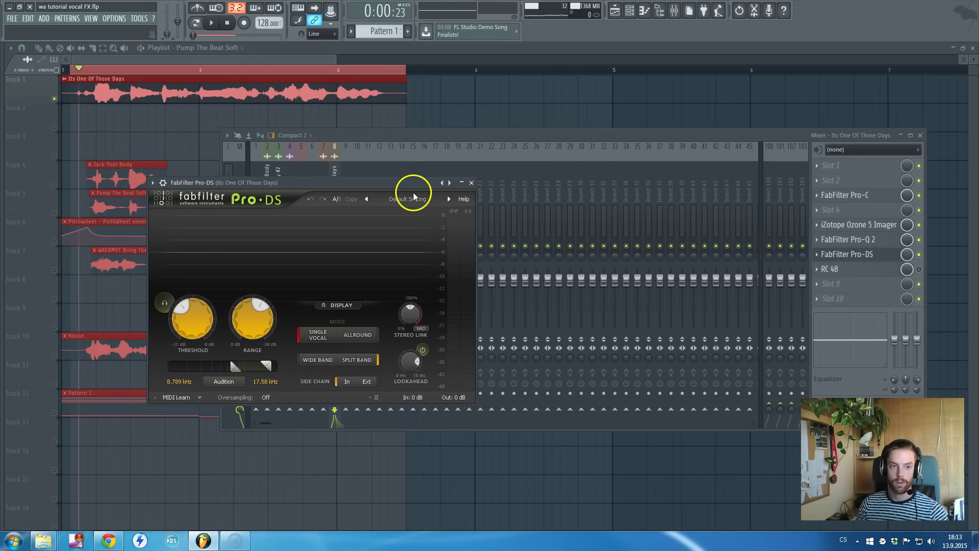
key(Escape)
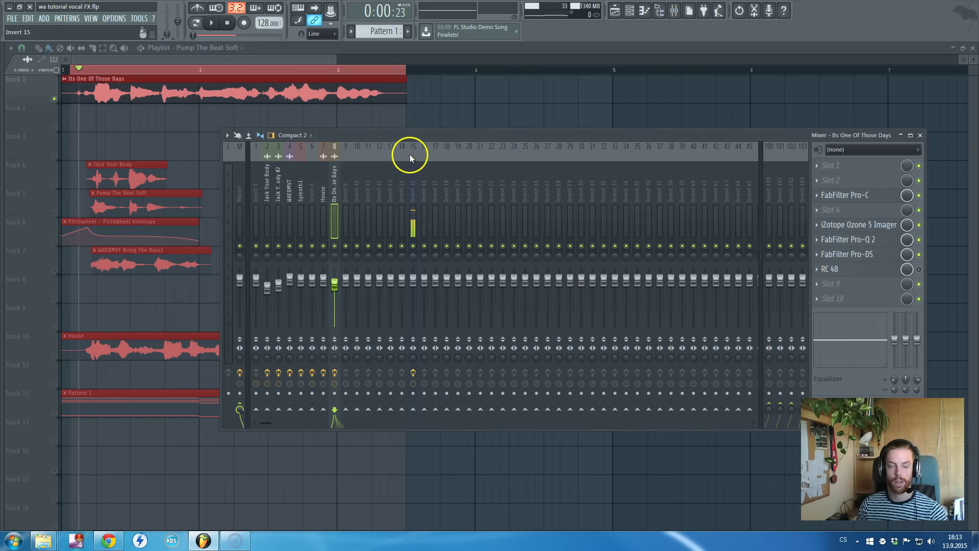
key(space)
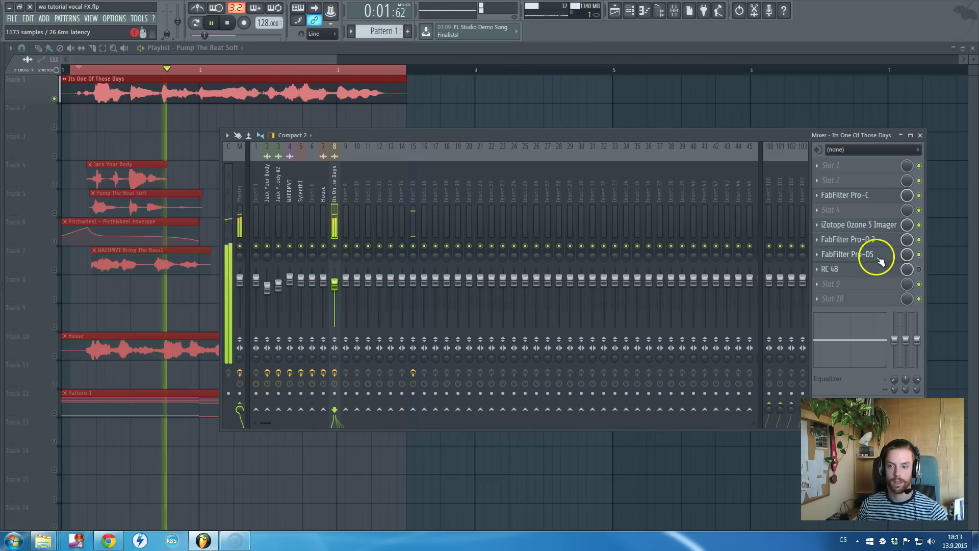
click(841, 254)
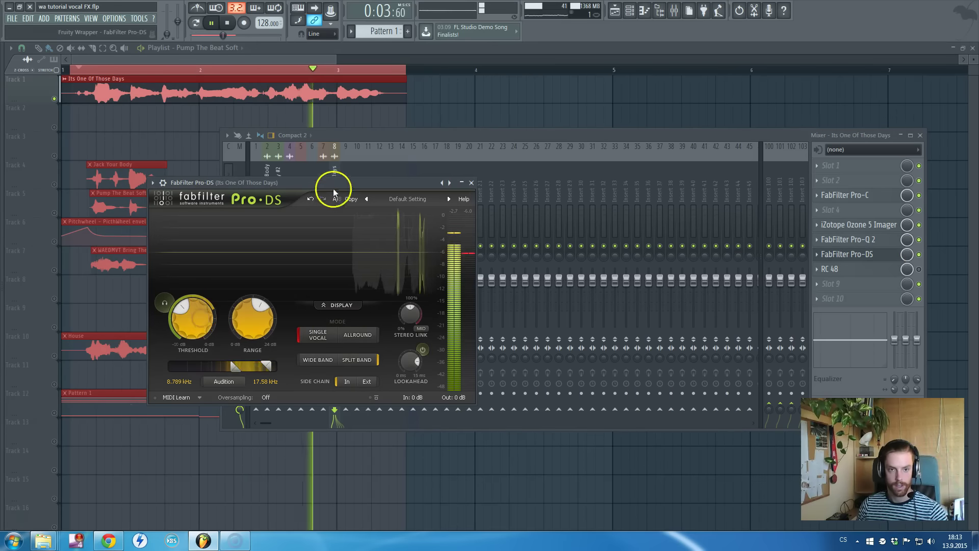
key(Escape)
key(space)
click(142, 110)
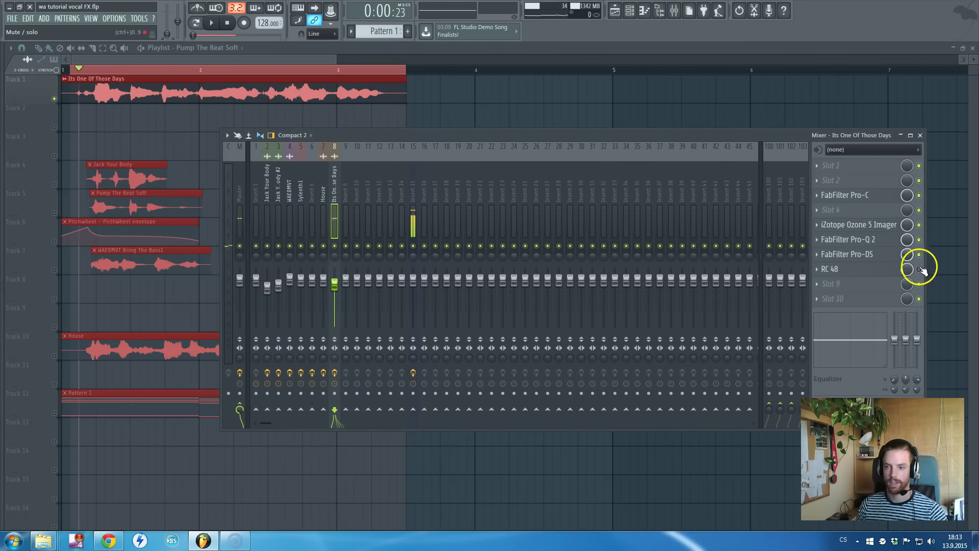
click(879, 269)
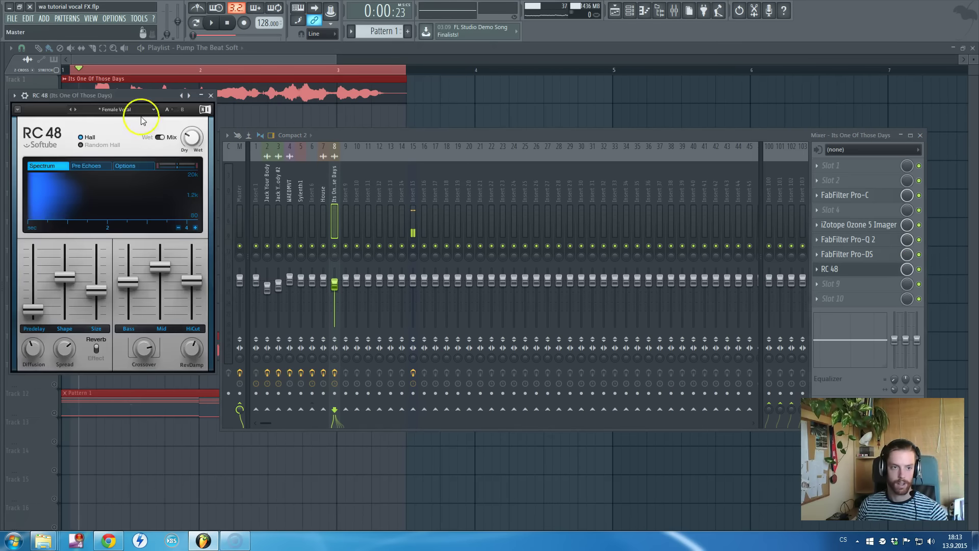
drag(124, 98, 242, 123)
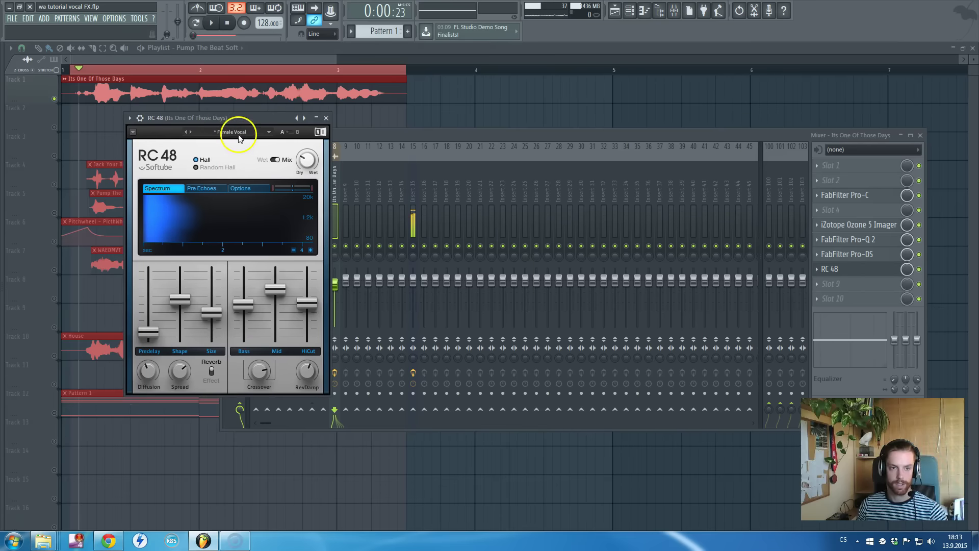
click(238, 137)
mouse_move(207, 176)
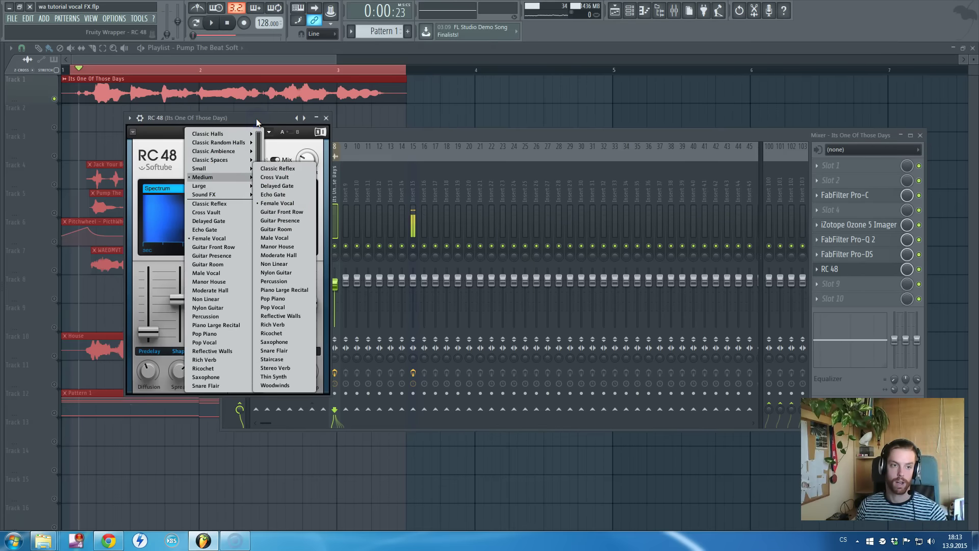
click(256, 118)
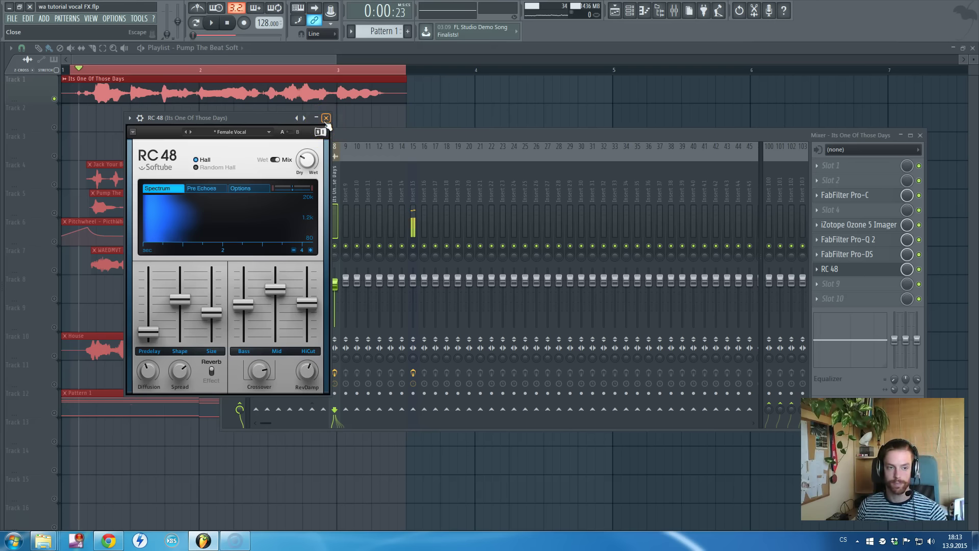
click(326, 119)
key(space)
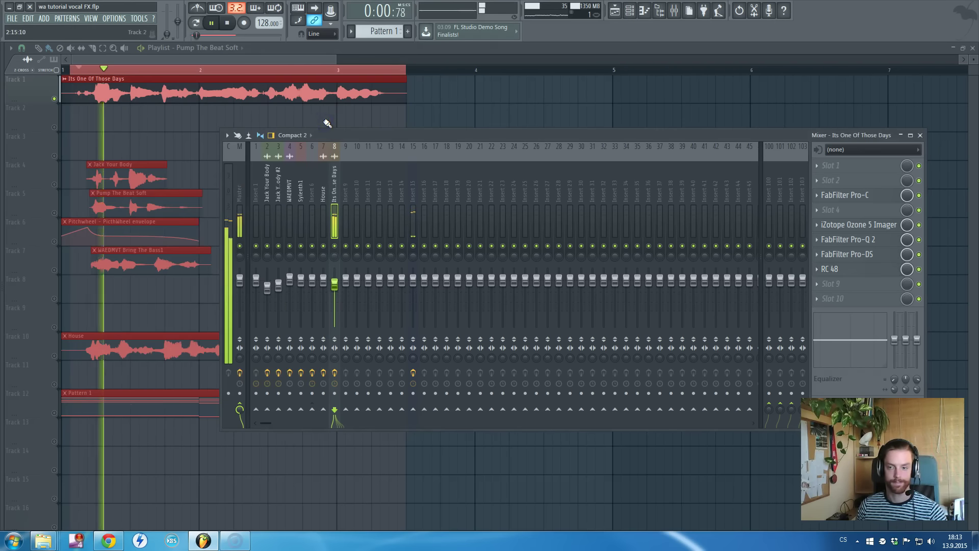
click(867, 272)
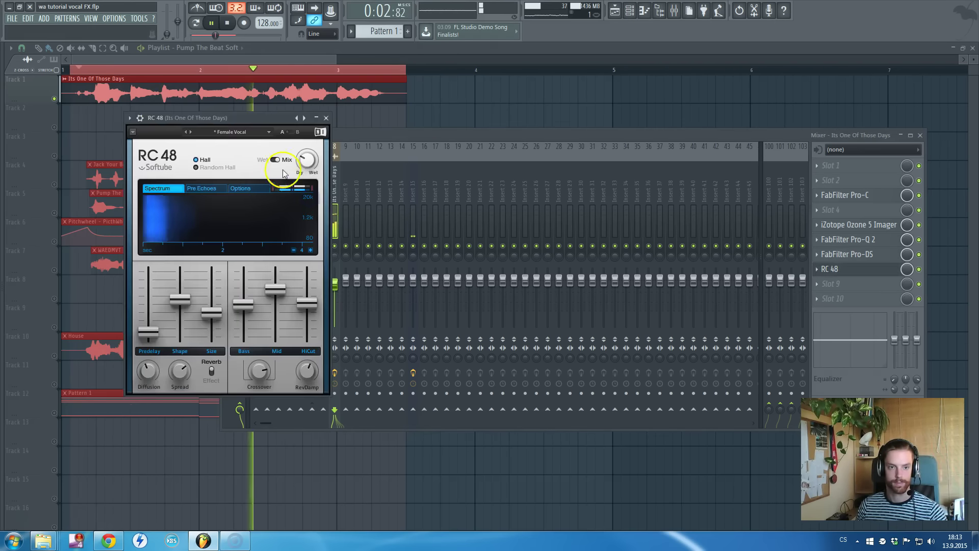
click(319, 141)
key(space)
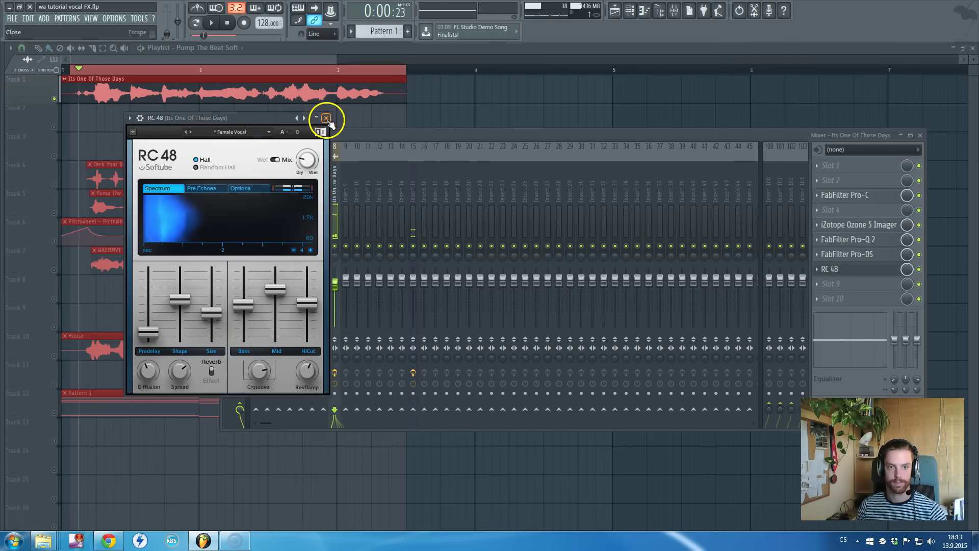
click(326, 119)
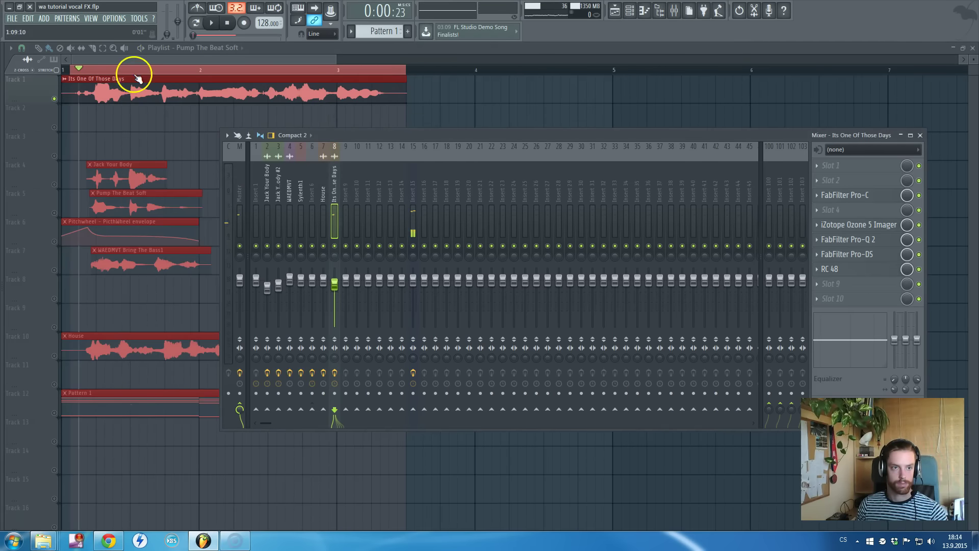
- Isolate the Jack Your Body track and loop the opening bar in the playlist
key(F9)
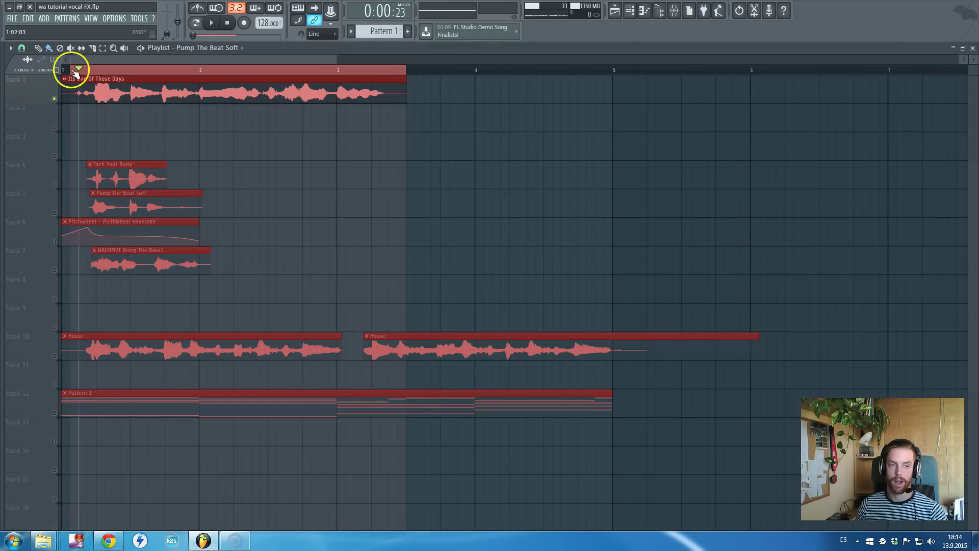
click(76, 71)
click(80, 76)
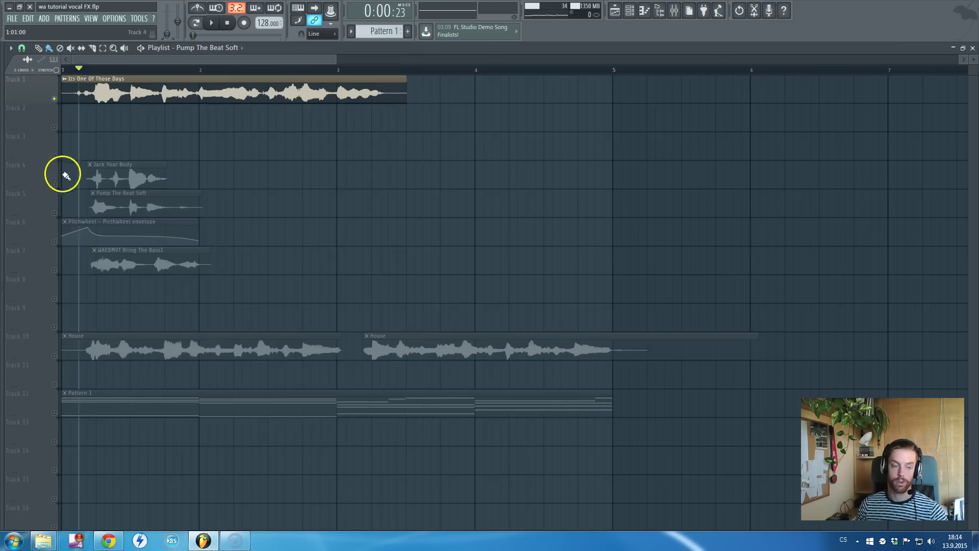
click(54, 185)
click(54, 102)
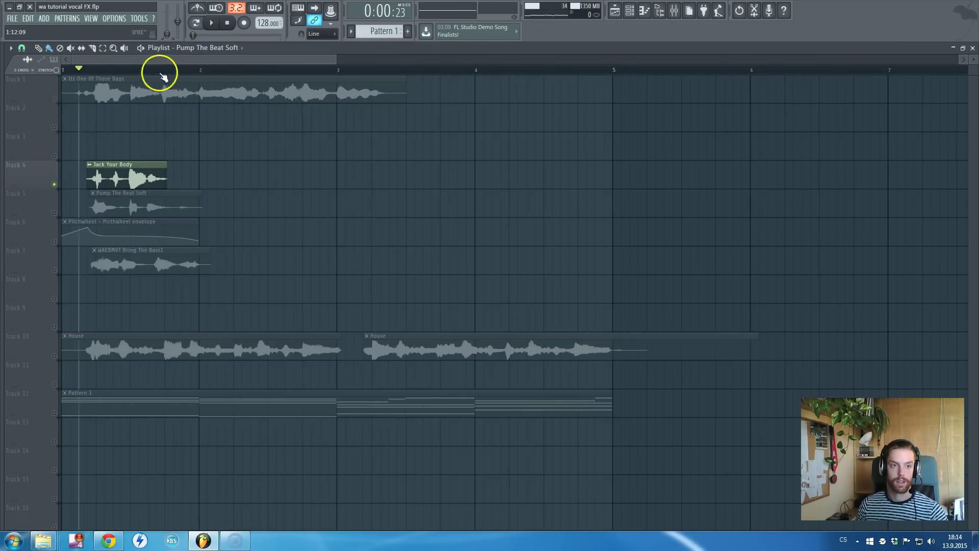
drag(181, 71, 79, 71)
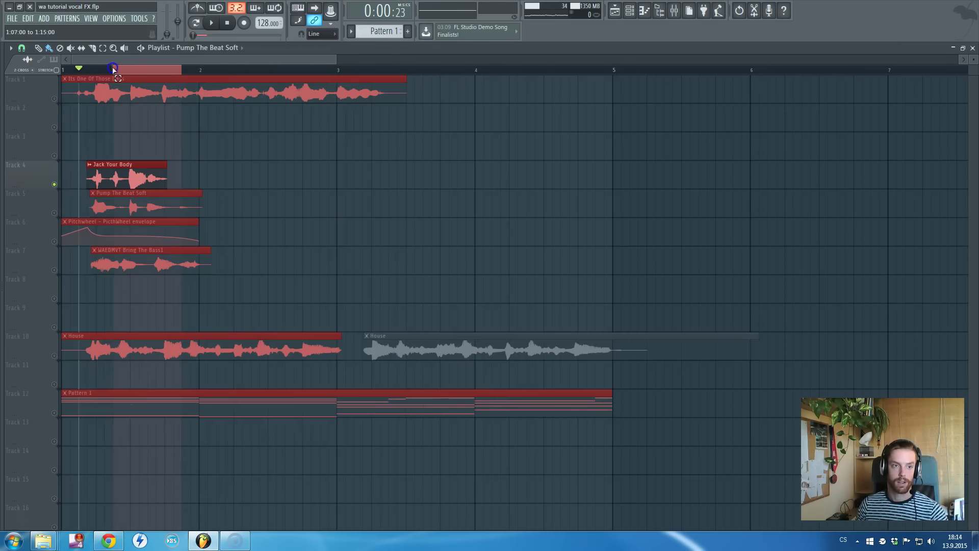
click(86, 66)
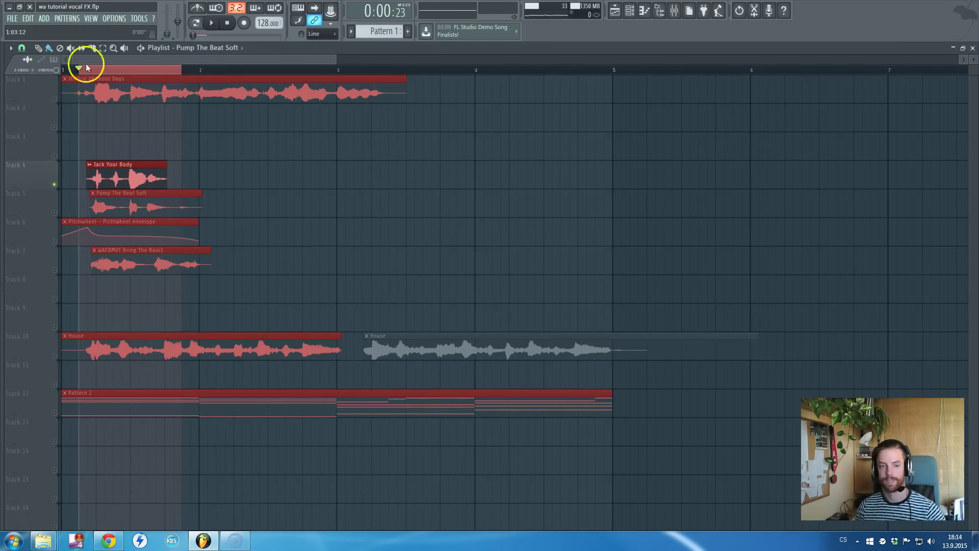
- Show the Jack Your Body insert's effect chain in the Mixer and play the loop
click(674, 10)
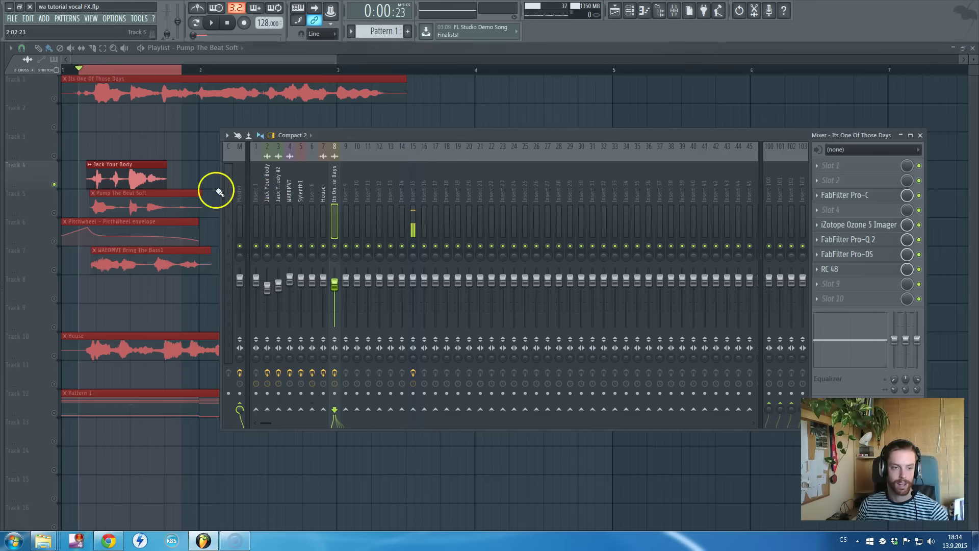
click(267, 194)
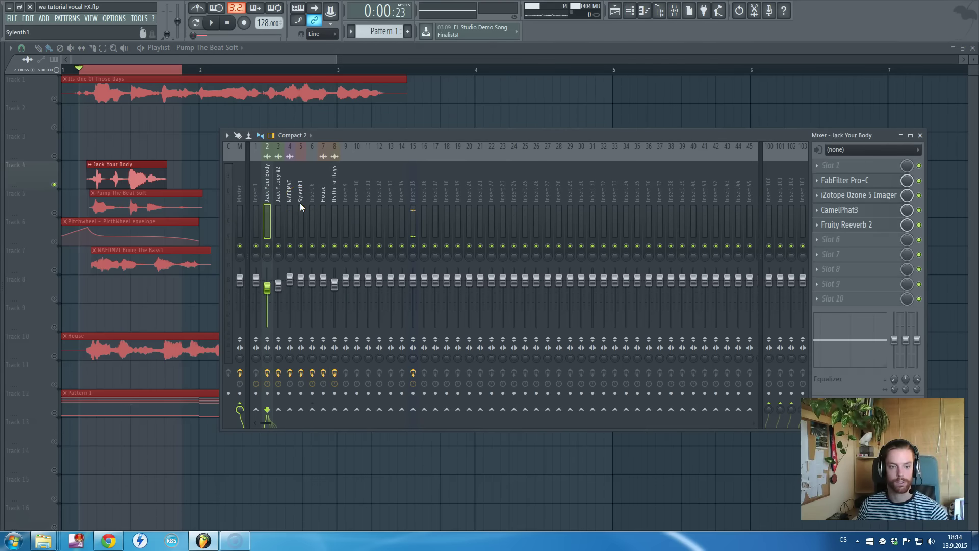
key(space)
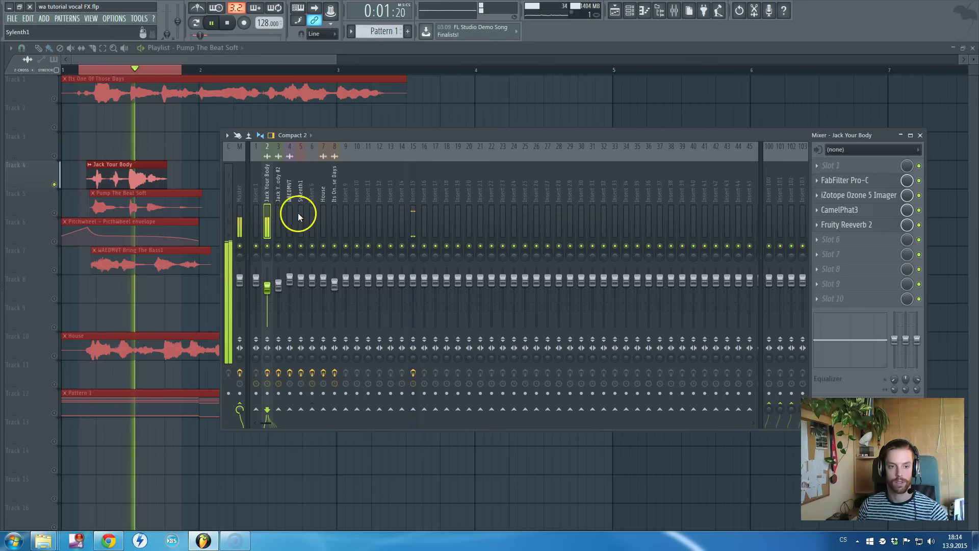
key(space)
double_click(141, 185)
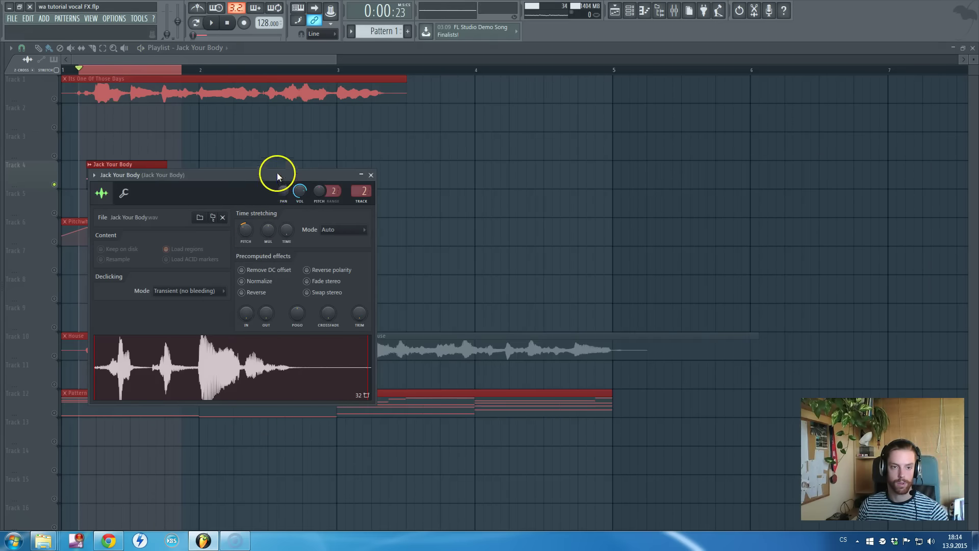
click(370, 174)
click(676, 11)
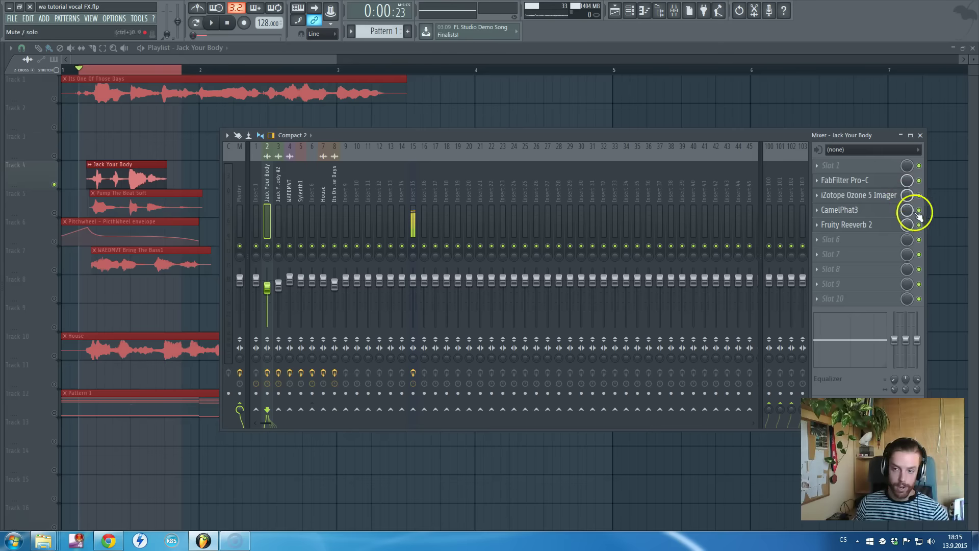
- Turn CamelPhat3's mech distortion to about 20% while playing, then open Fruity Reeverb 2
click(878, 211)
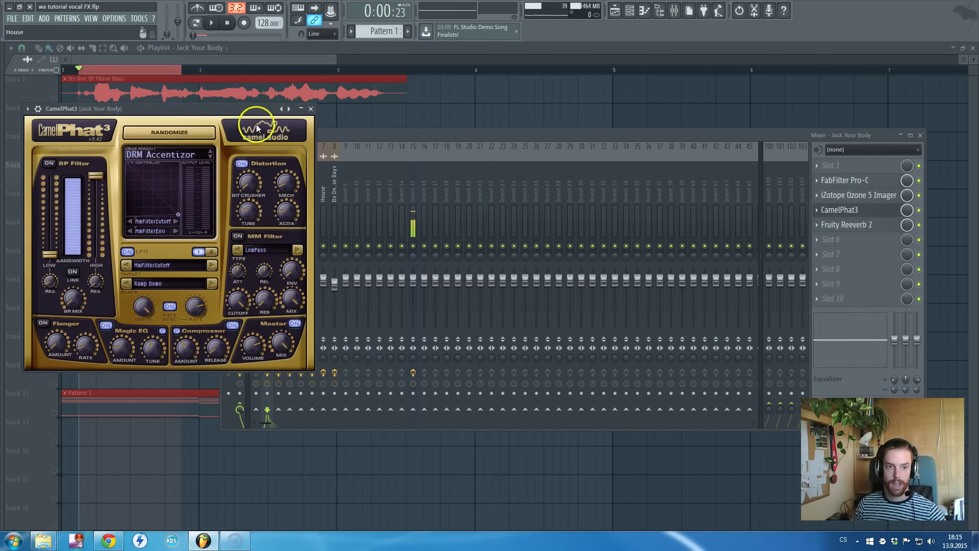
drag(250, 110, 591, 156)
click(590, 226)
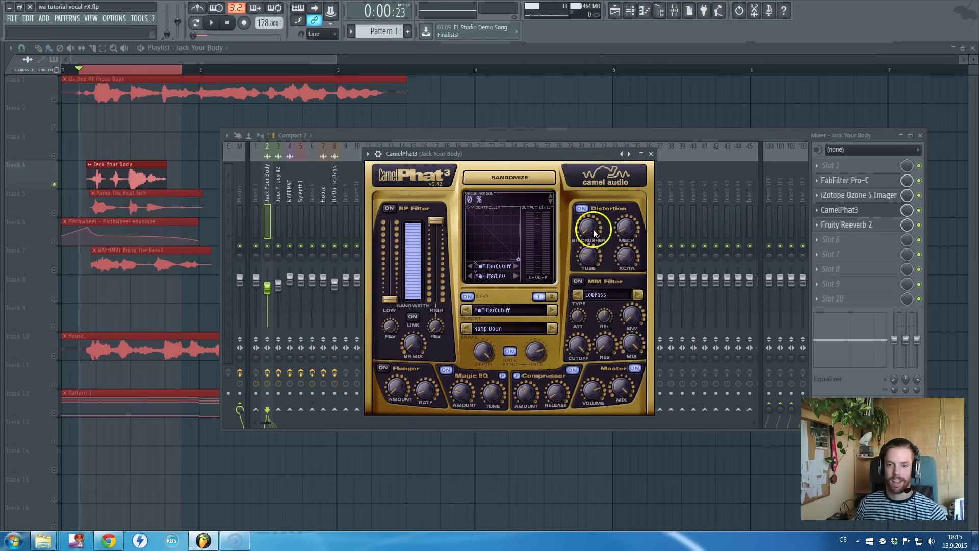
key(space)
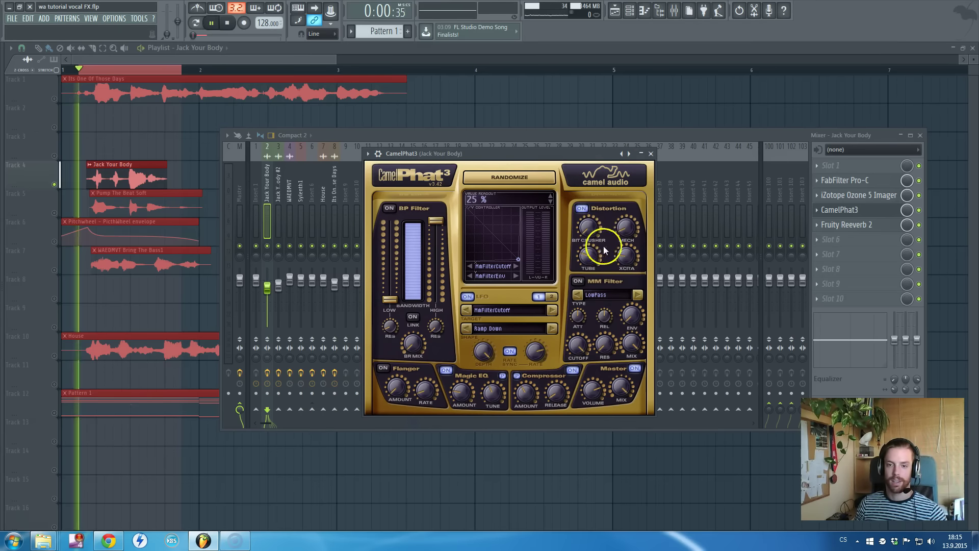
drag(624, 233, 625, 217)
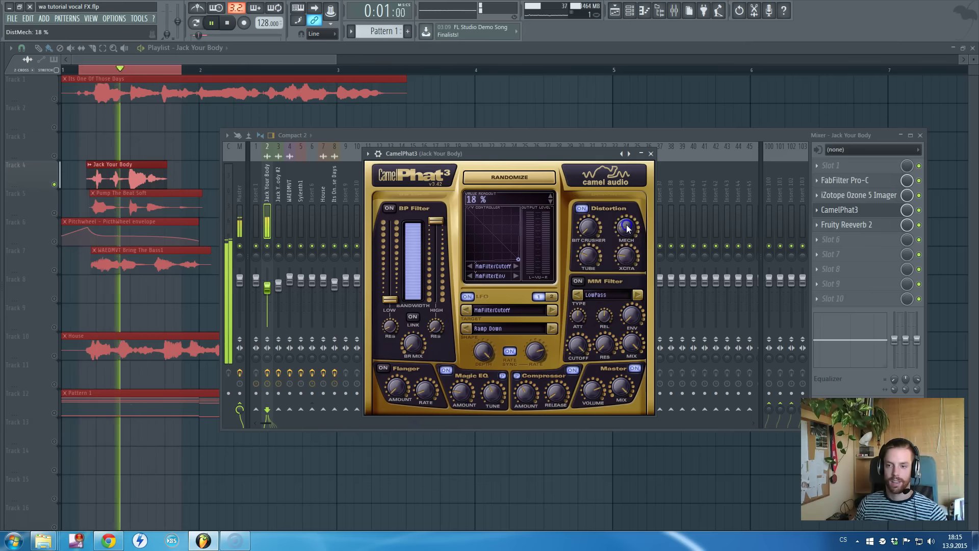
key(space)
click(650, 153)
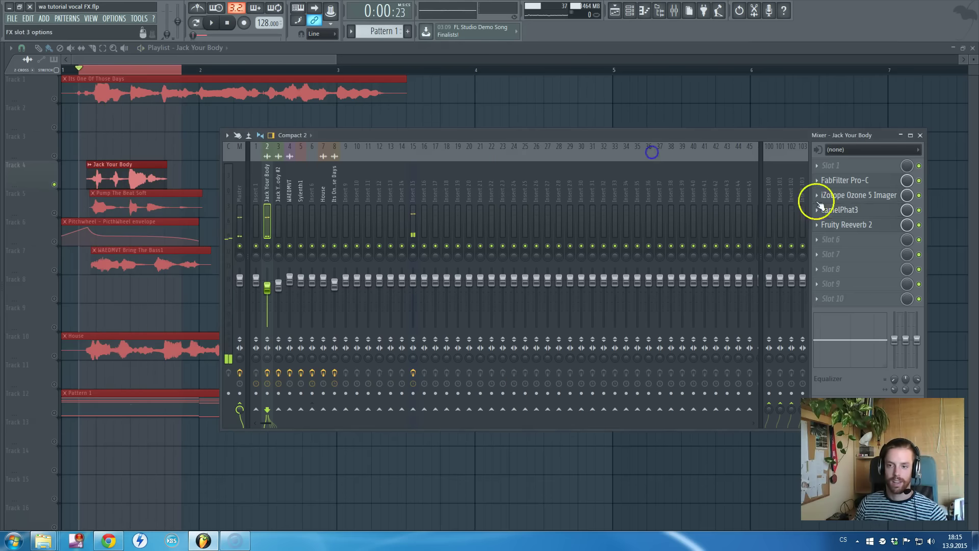
click(875, 224)
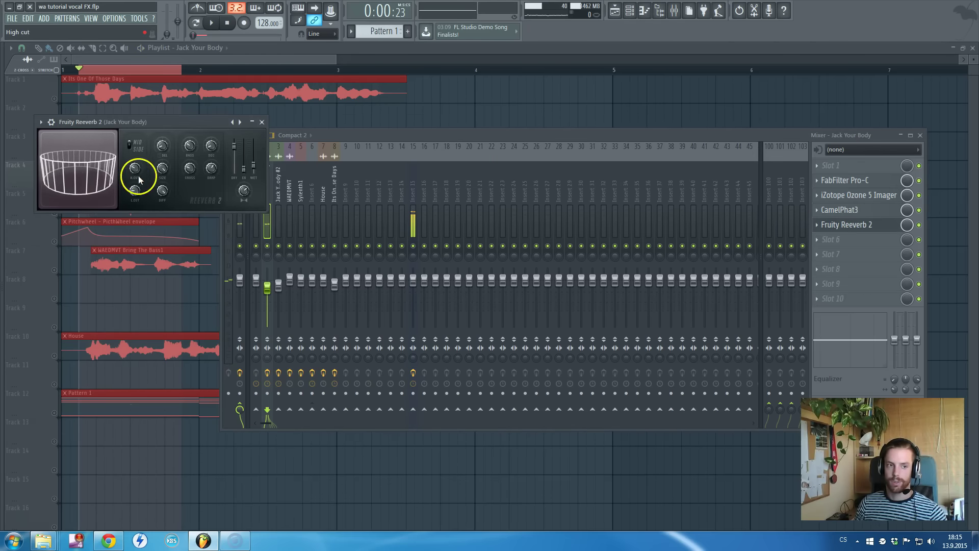
- Close the reverb and mixer, select Pump The Beat Soft and Pitchwheel, and extend the loop to bar 2
click(181, 126)
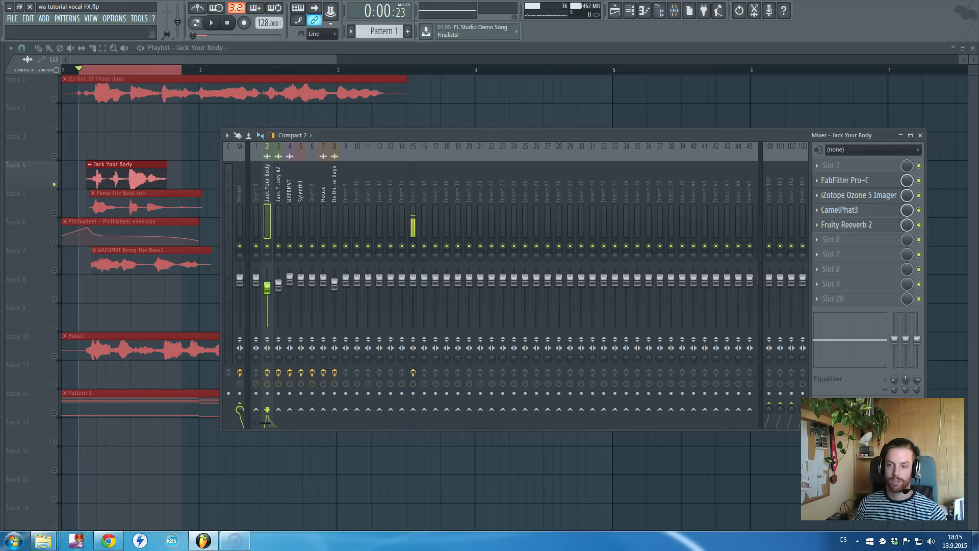
key(F9)
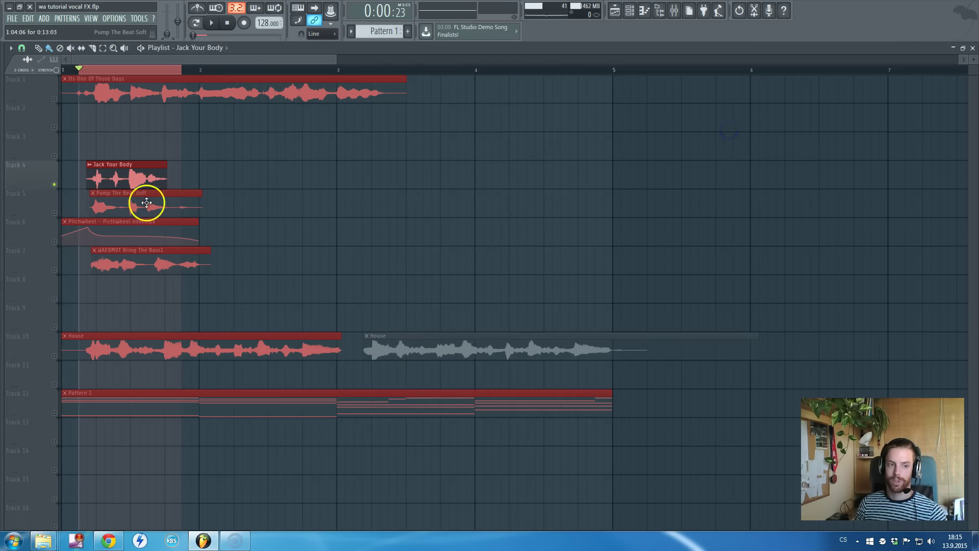
click(57, 215)
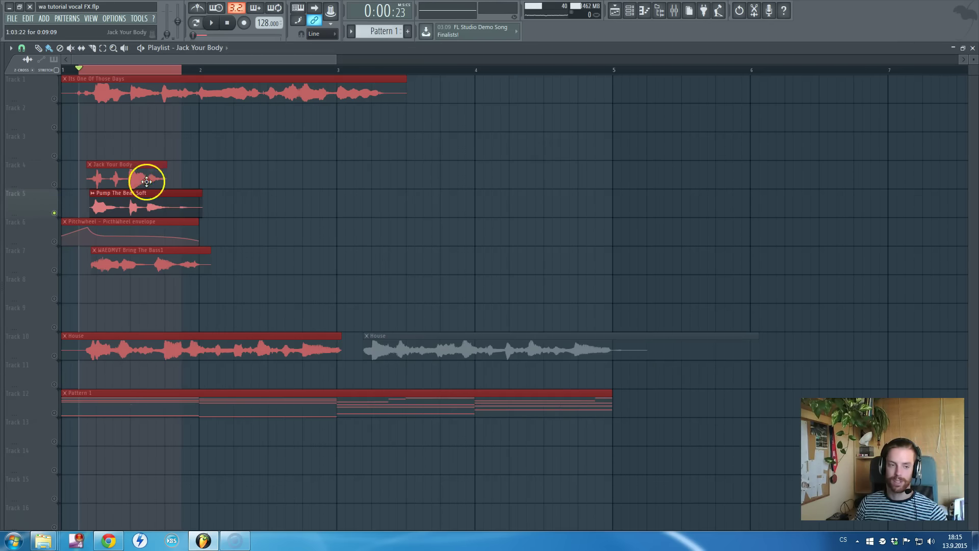
click(55, 241)
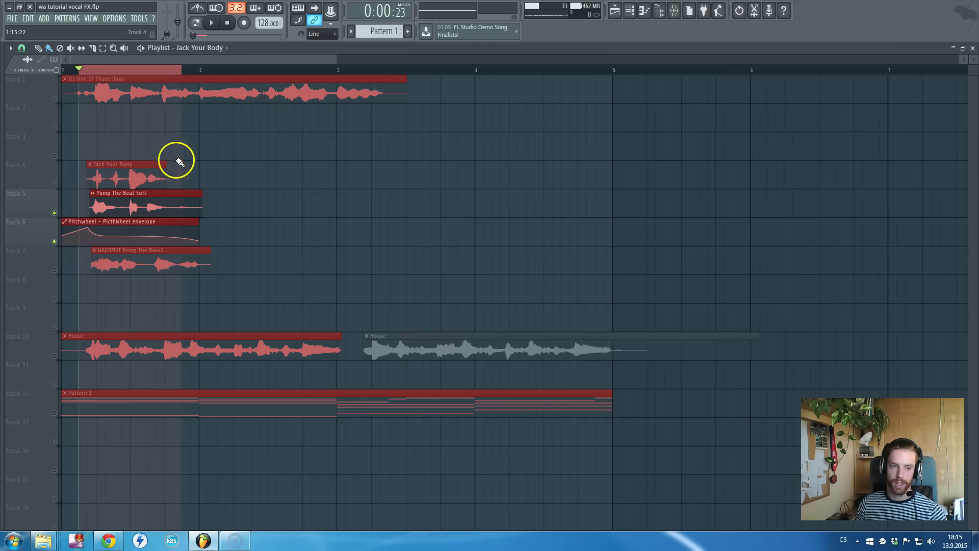
drag(181, 69, 225, 77)
click(221, 82)
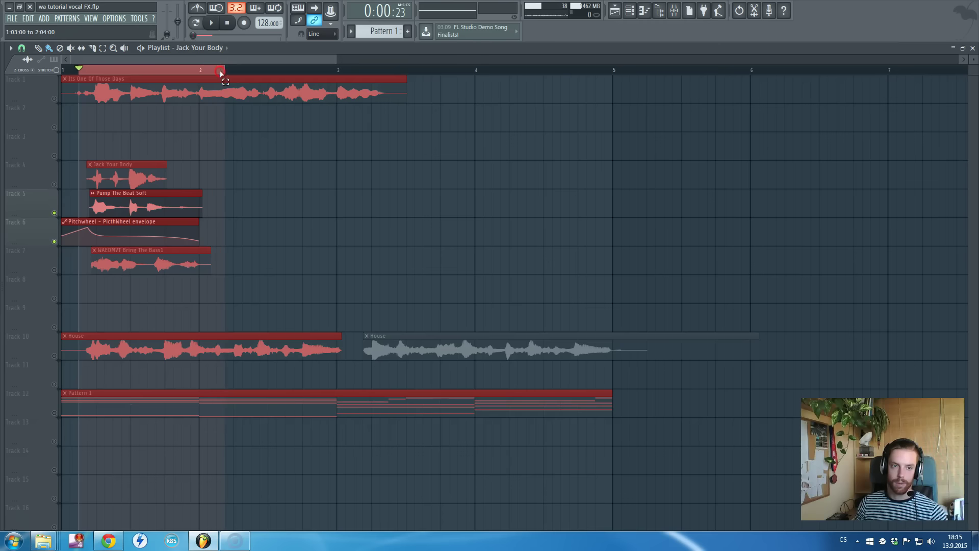
drag(416, 189, 302, 217)
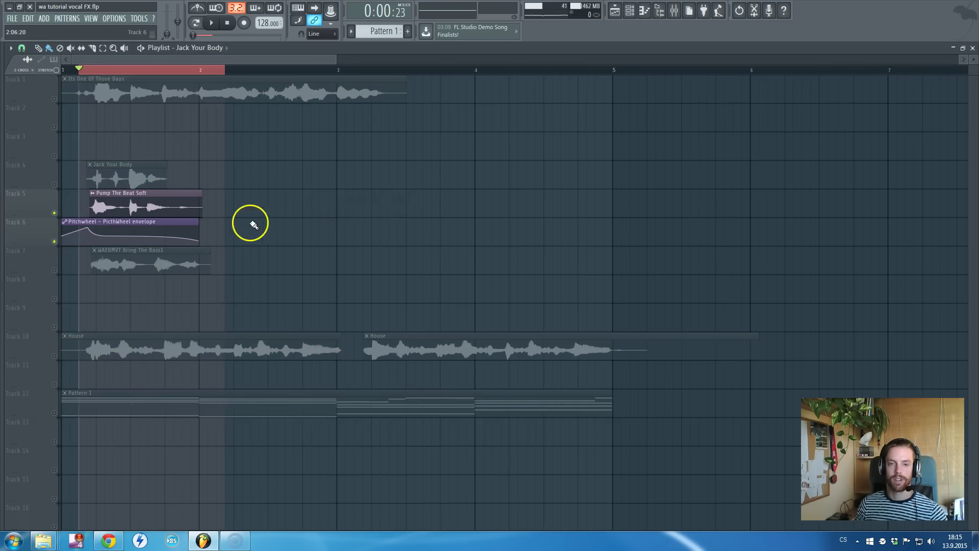
double_click(149, 205)
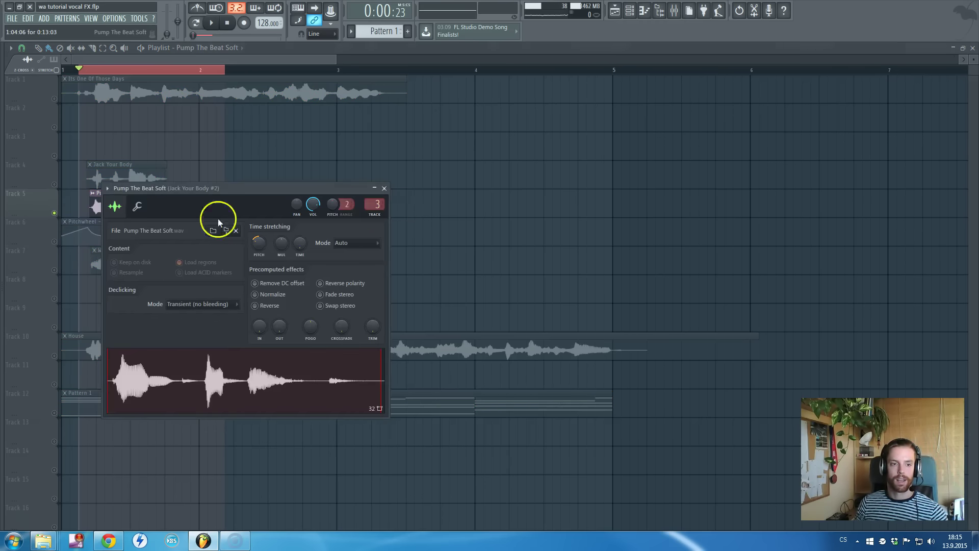
click(373, 205)
key(F9)
key(space)
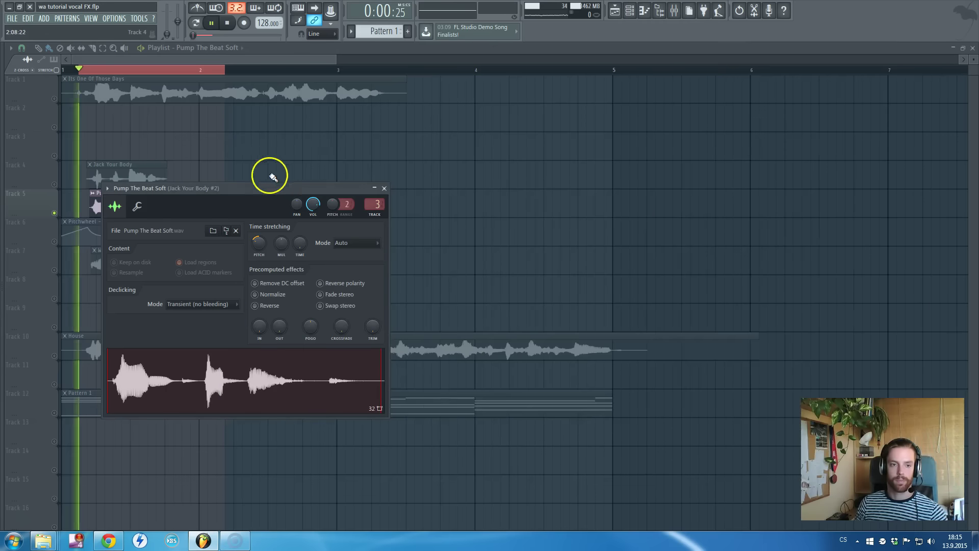
key(space)
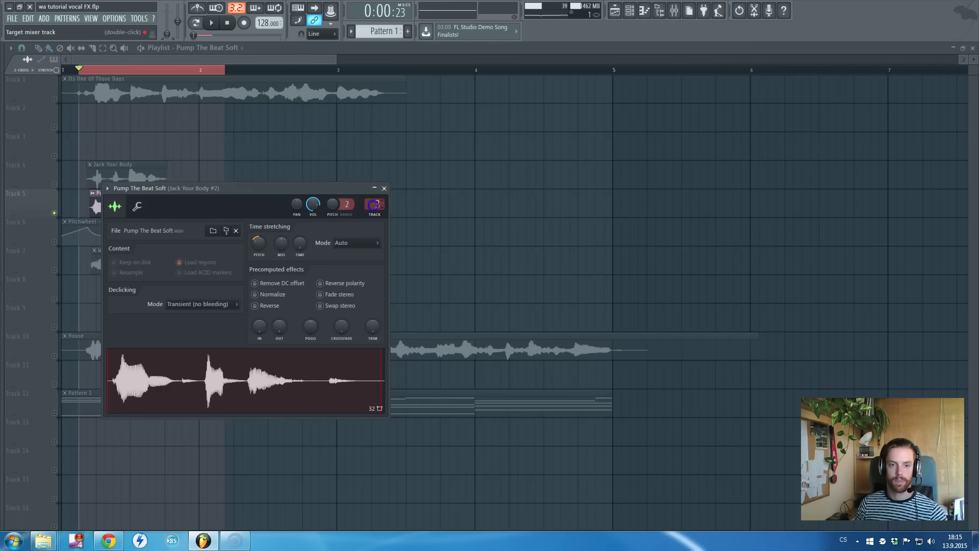
- Open Uhbik-S on Jack Your Body #2 and keep its Robot Voice preset
click(373, 206)
click(207, 192)
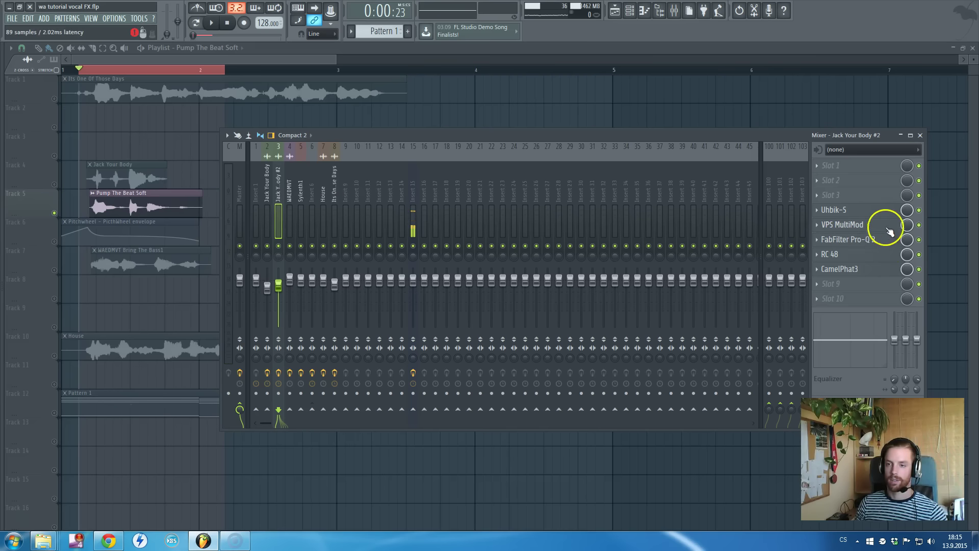
click(855, 214)
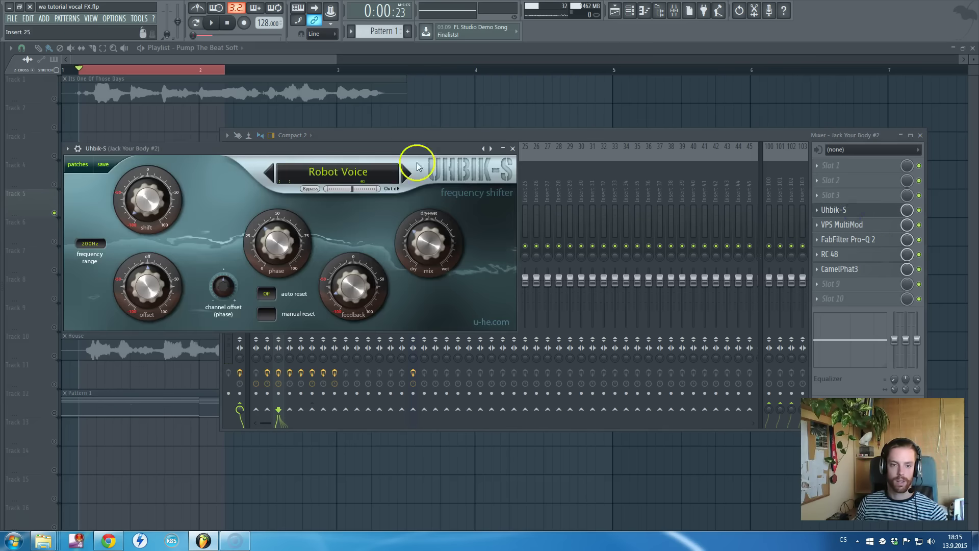
mouse_move(382, 148)
mouse_down()
mouse_move(643, 149)
mouse_move(615, 135)
mouse_up()
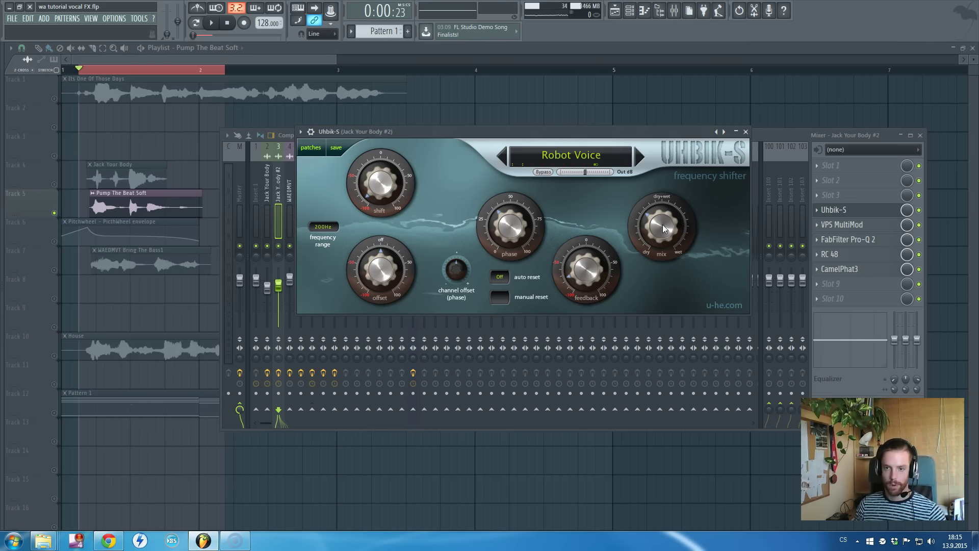
click(834, 211)
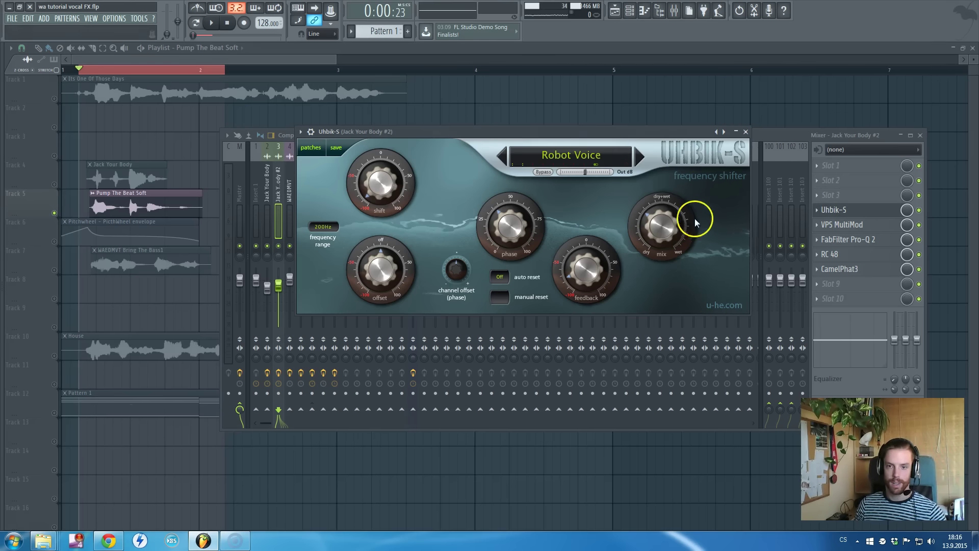
click(600, 165)
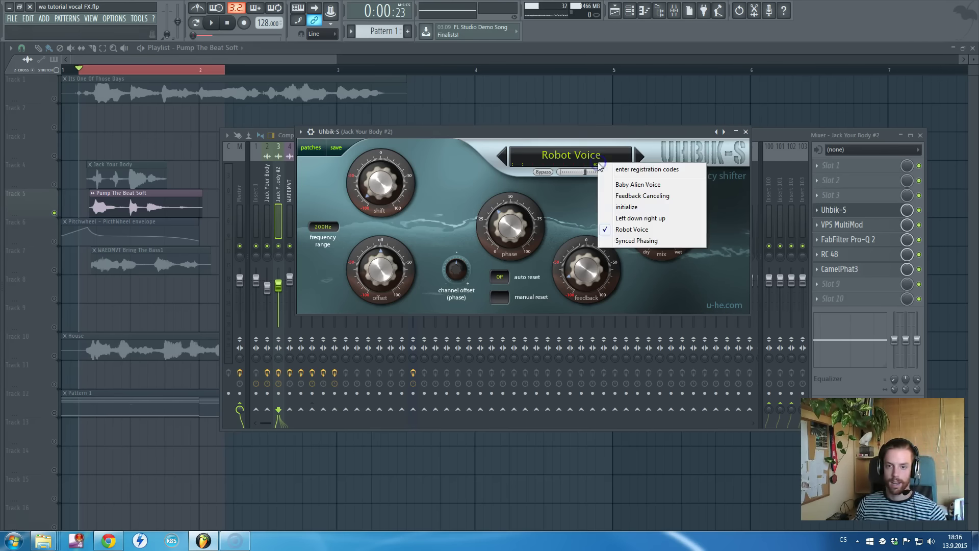
click(626, 230)
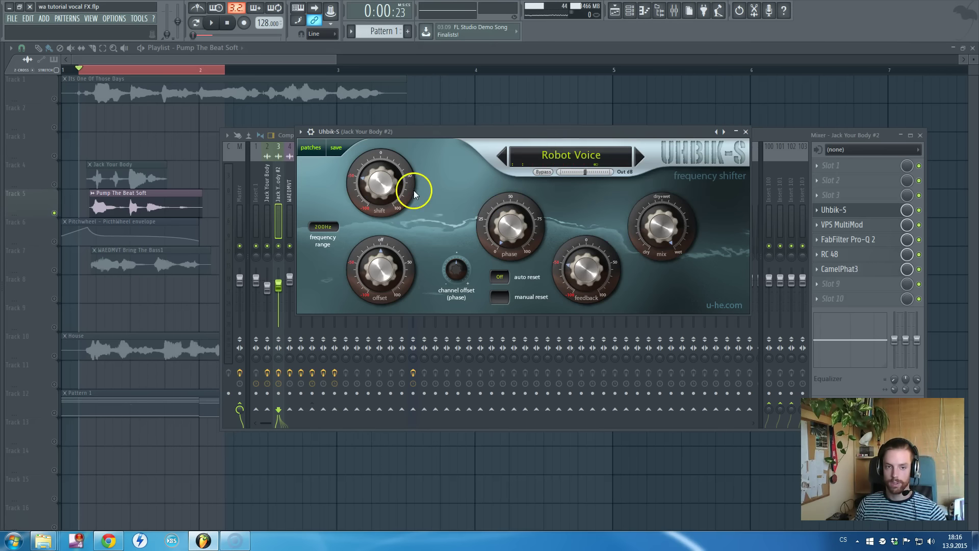
drag(447, 135, 489, 140)
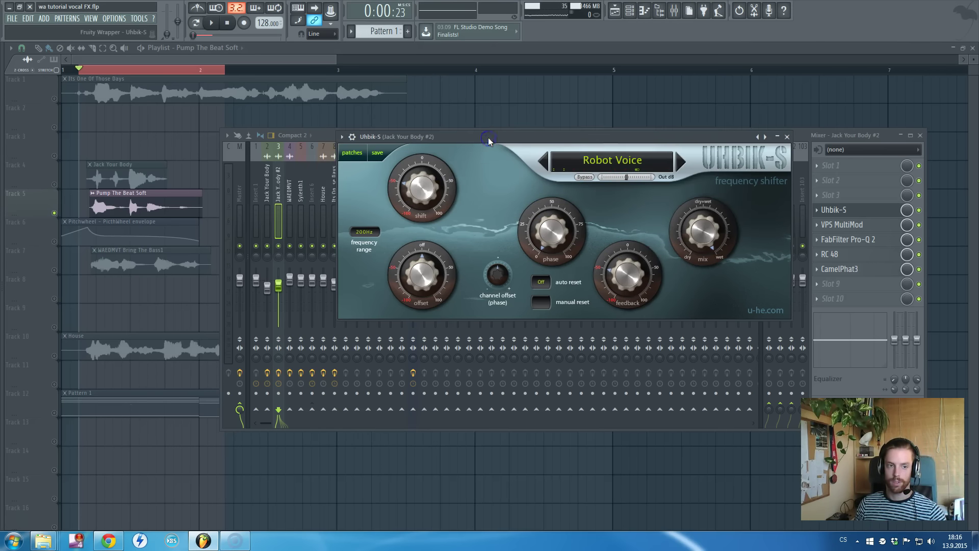
- Set the Uhbik-S shift to -75 and its mix to 66 while auditioning, then close it
key(space)
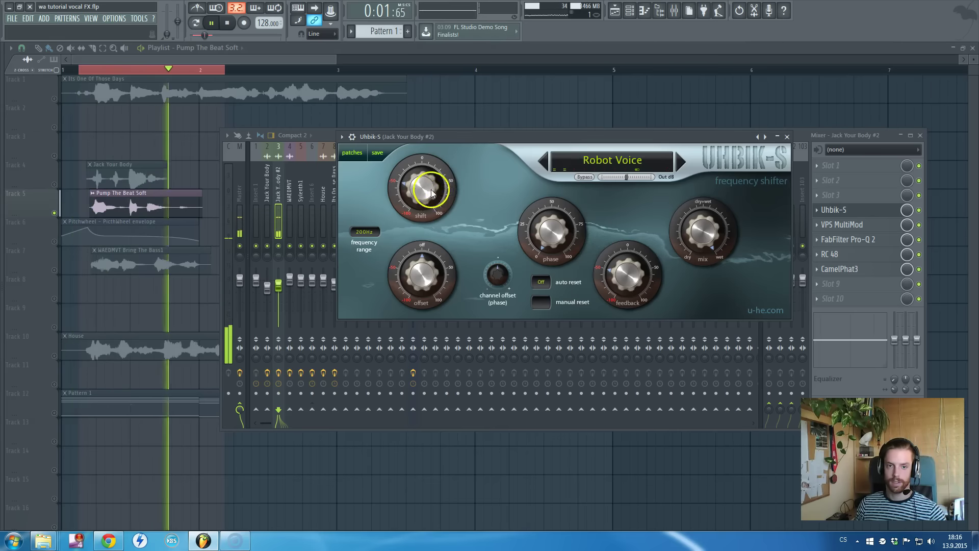
drag(429, 187, 430, 201)
key(space)
drag(701, 249, 696, 264)
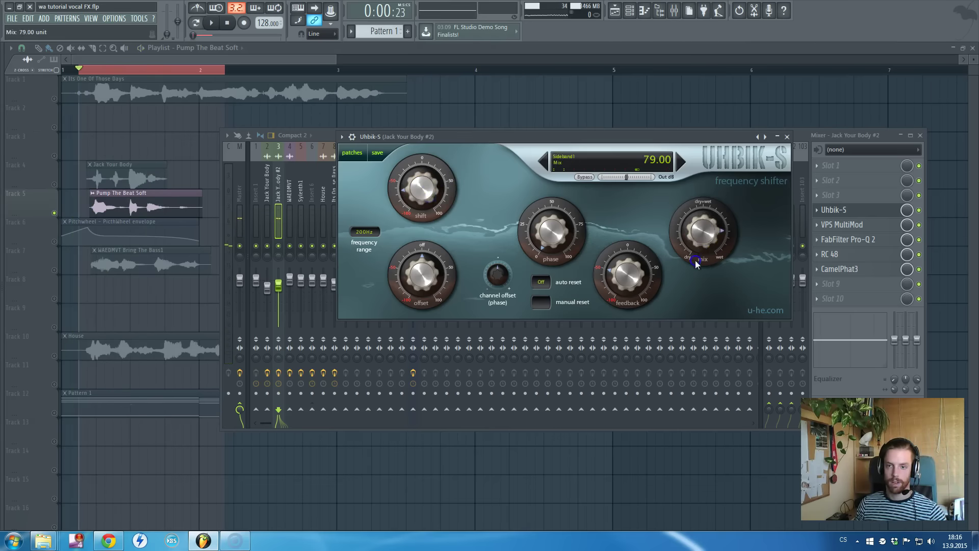
key(space)
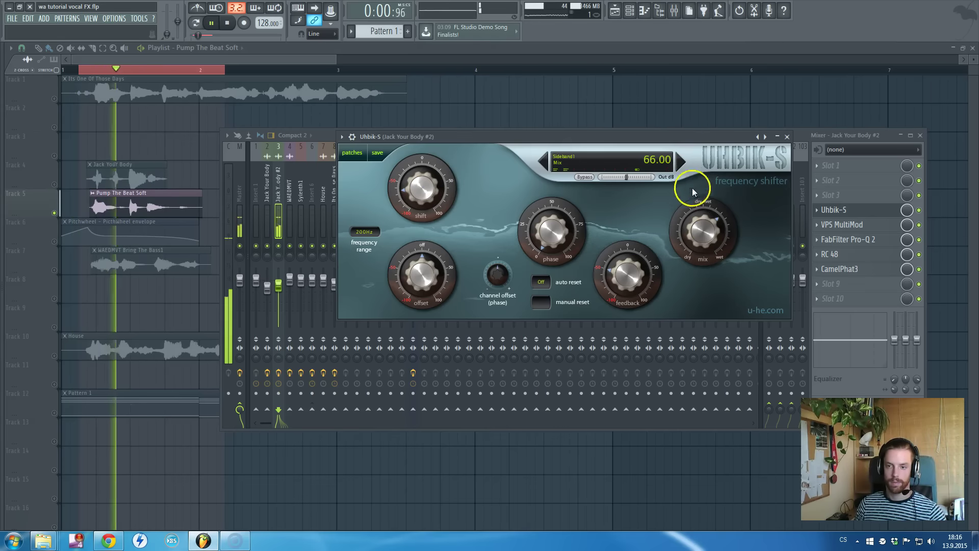
key(space)
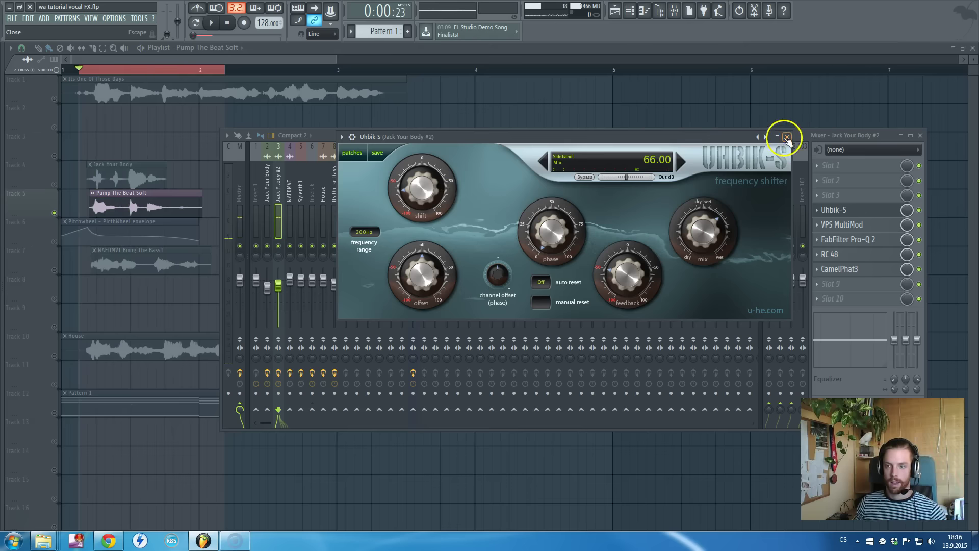
click(787, 138)
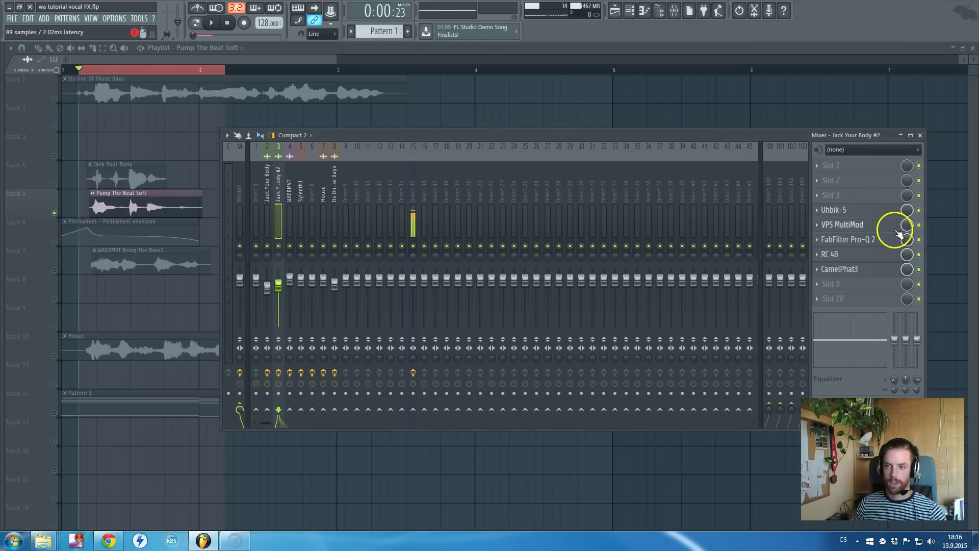
- Open VPS MultiMod on Jack Your Body #2 and keep its FrqM.Nasty mode
click(859, 227)
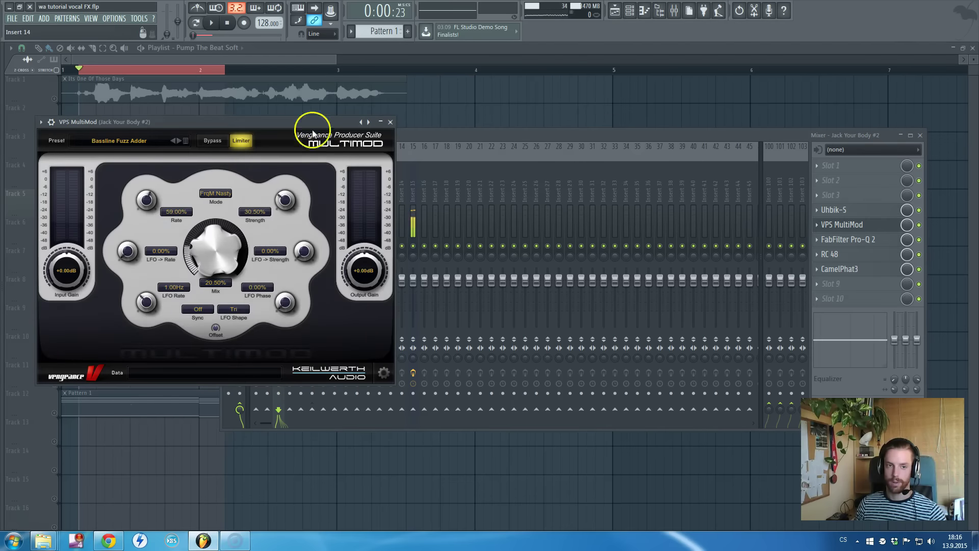
drag(313, 131, 553, 143)
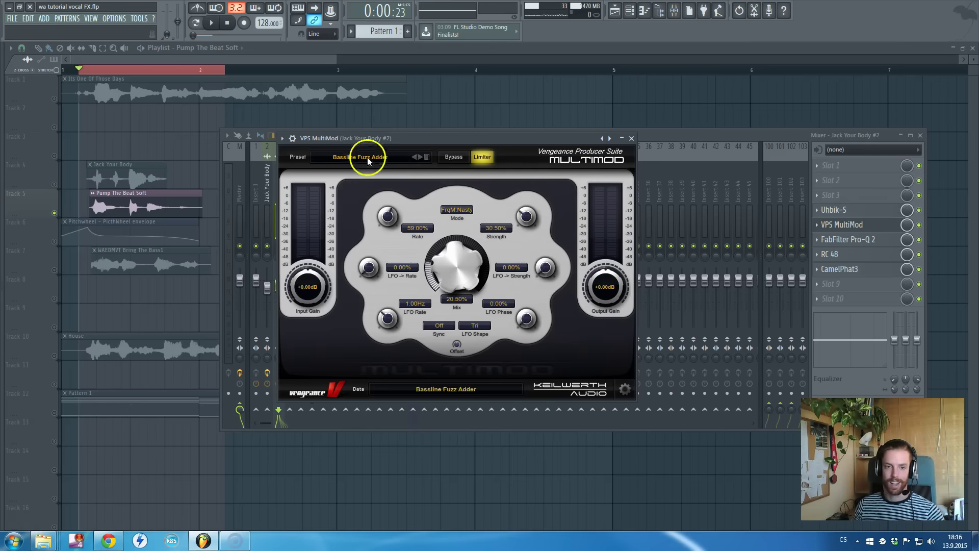
click(457, 208)
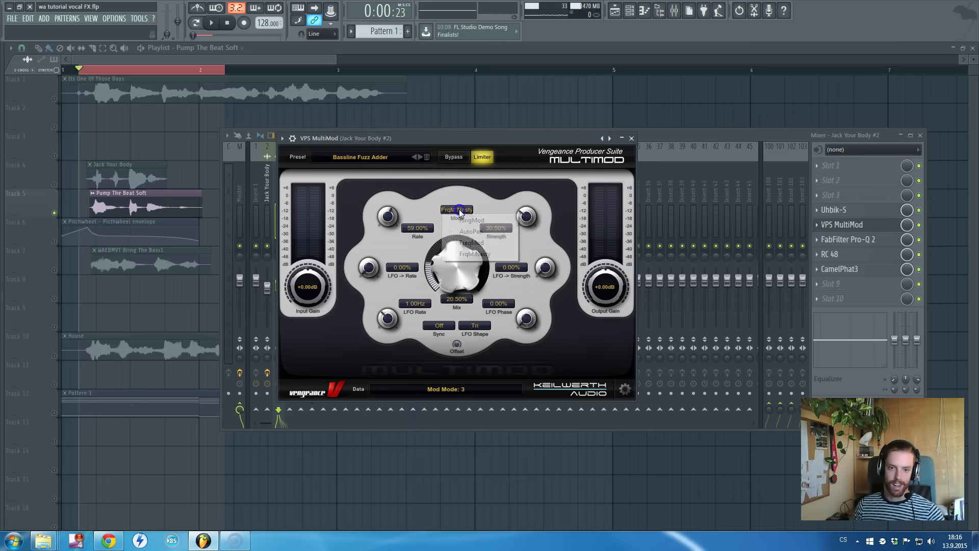
click(375, 171)
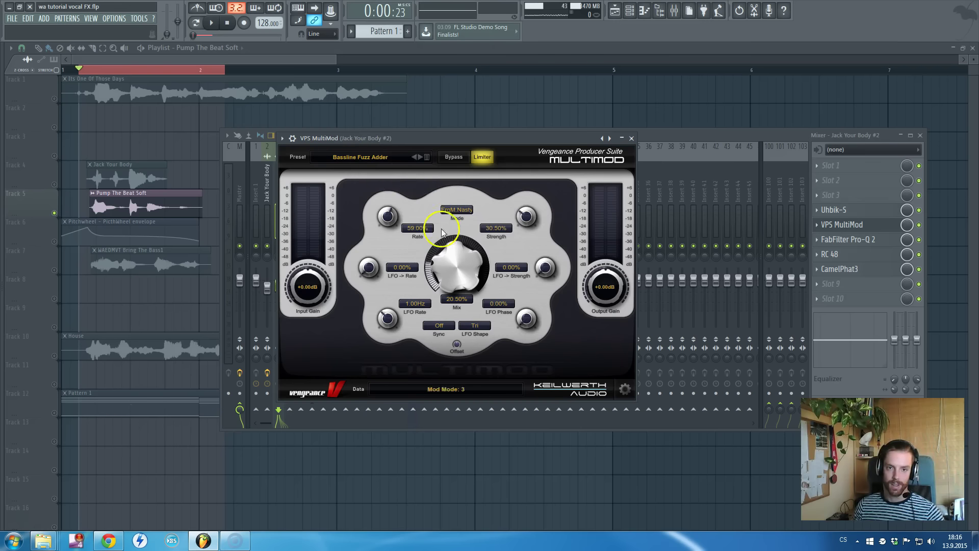
mouse_move(387, 216)
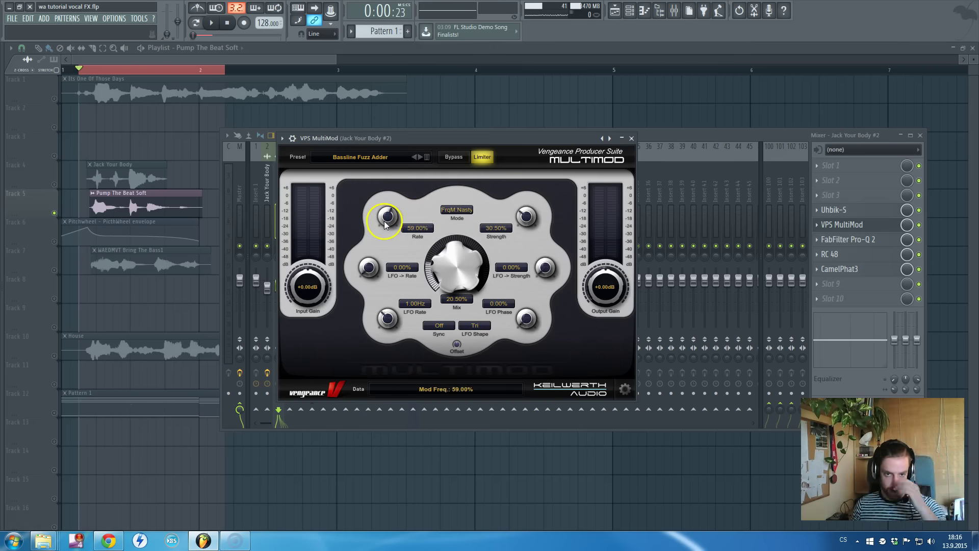
- Raise the MultiMod mix to 45.50% while auditioning playback
drag(387, 219, 440, 220)
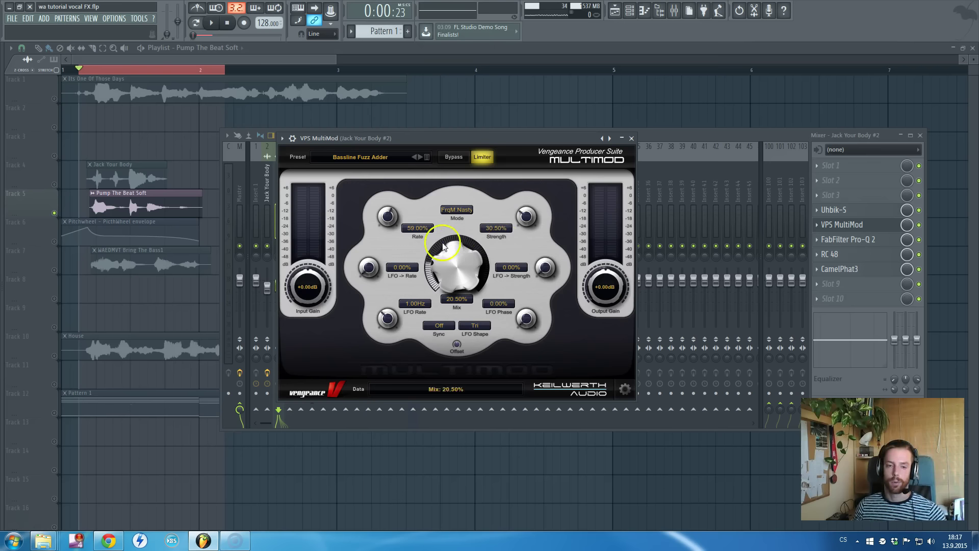
key(space)
drag(471, 265, 468, 272)
key(space)
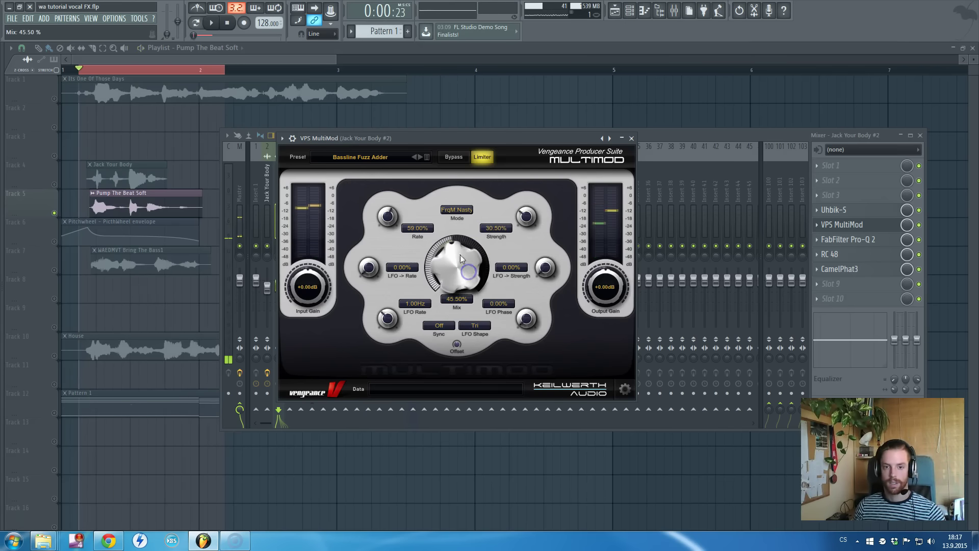
click(631, 138)
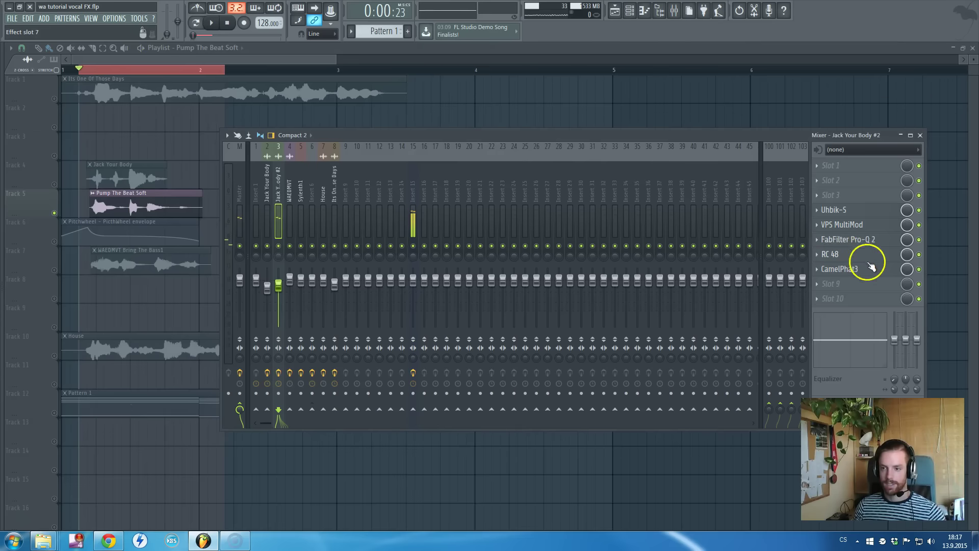
click(865, 239)
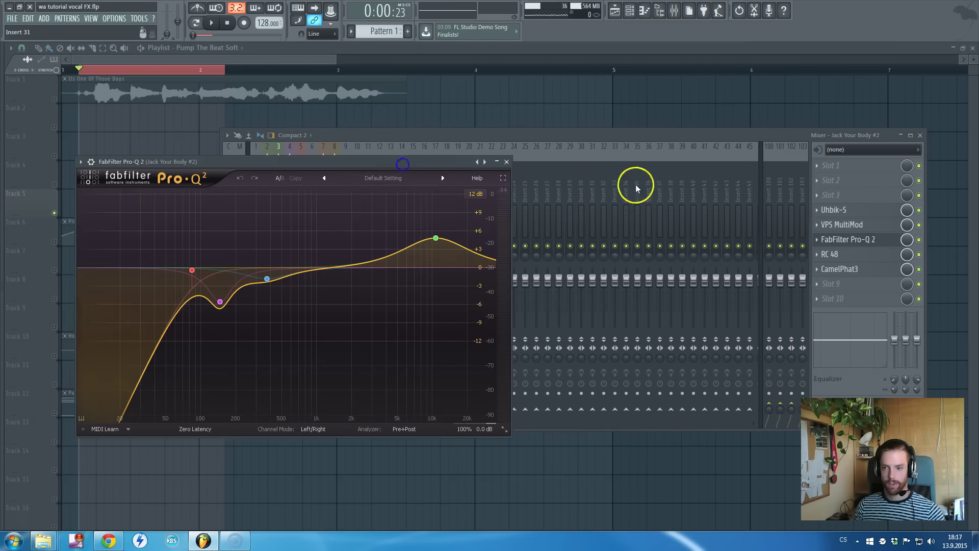
click(849, 240)
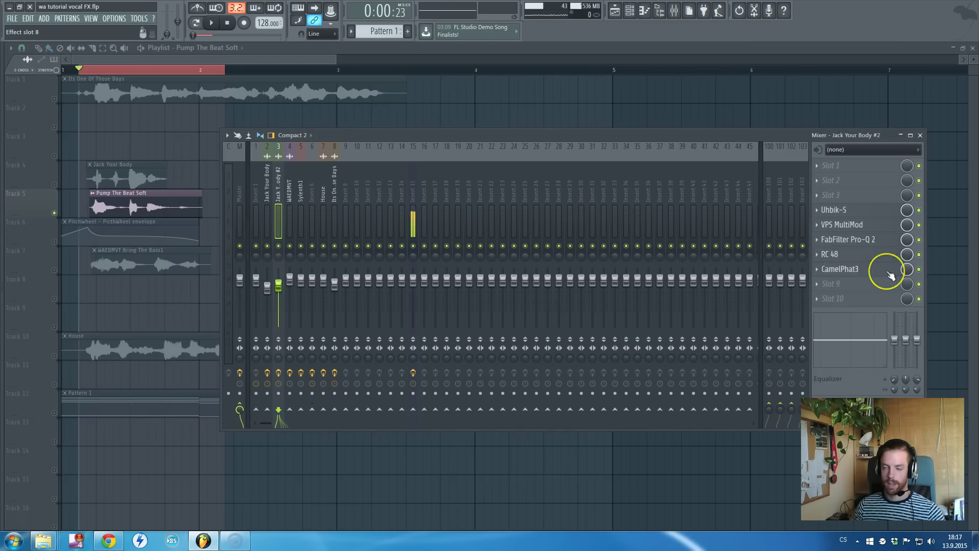
click(890, 269)
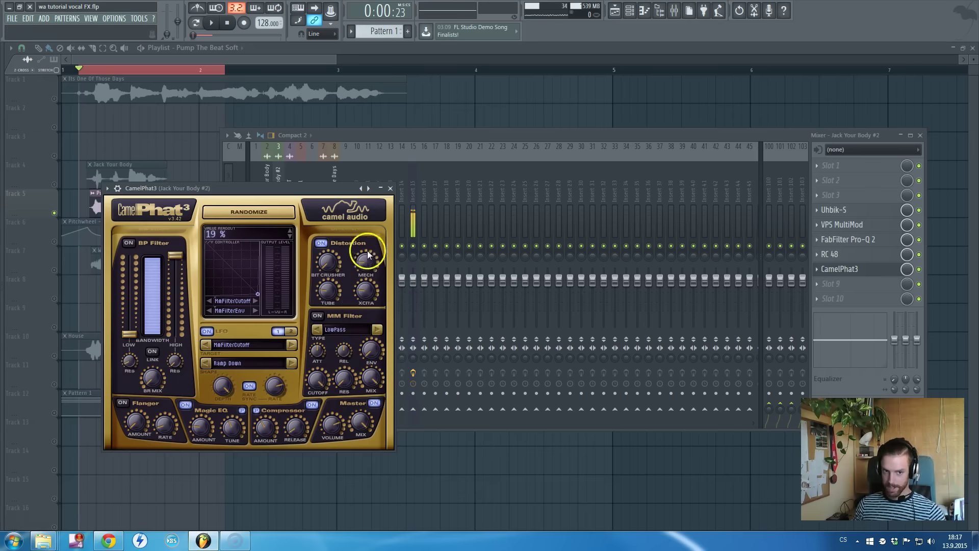
click(390, 187)
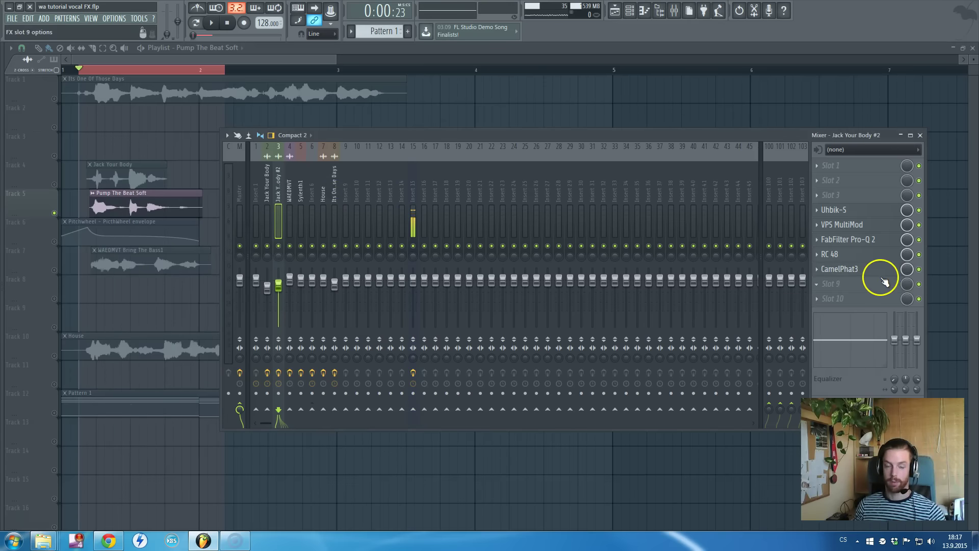
key(space)
key(space)
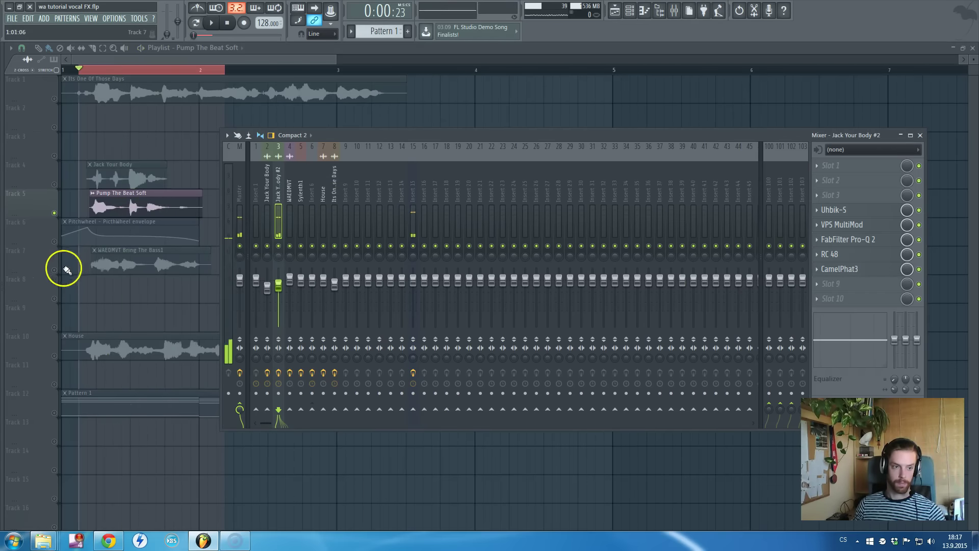
- Select Track 6 and show the WAEDMVT insert's seven-effect chain in the Mixer
key(F9)
click(53, 226)
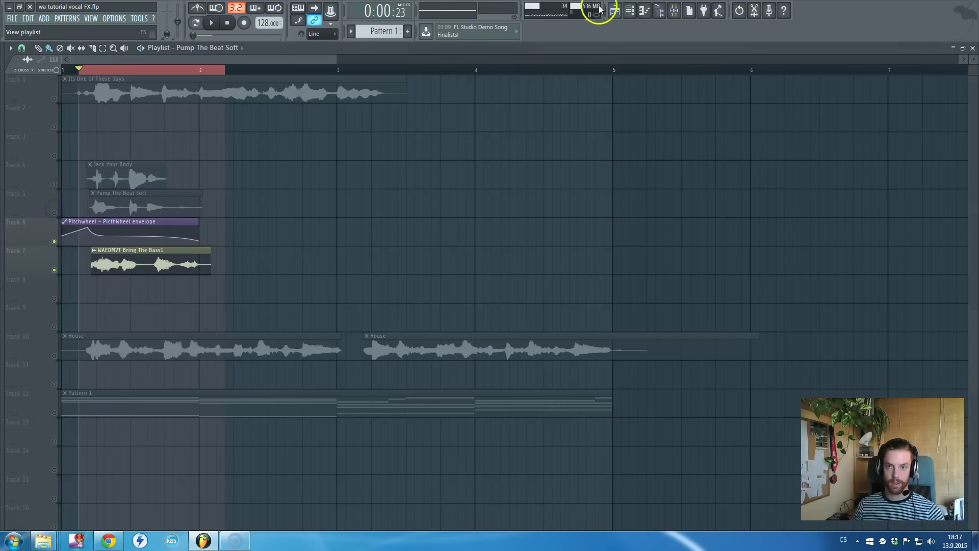
click(674, 11)
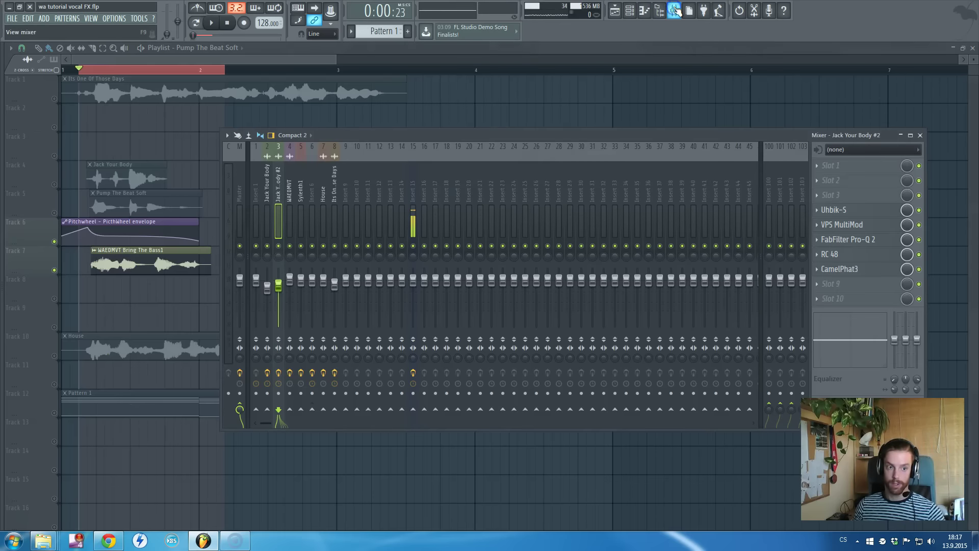
click(292, 194)
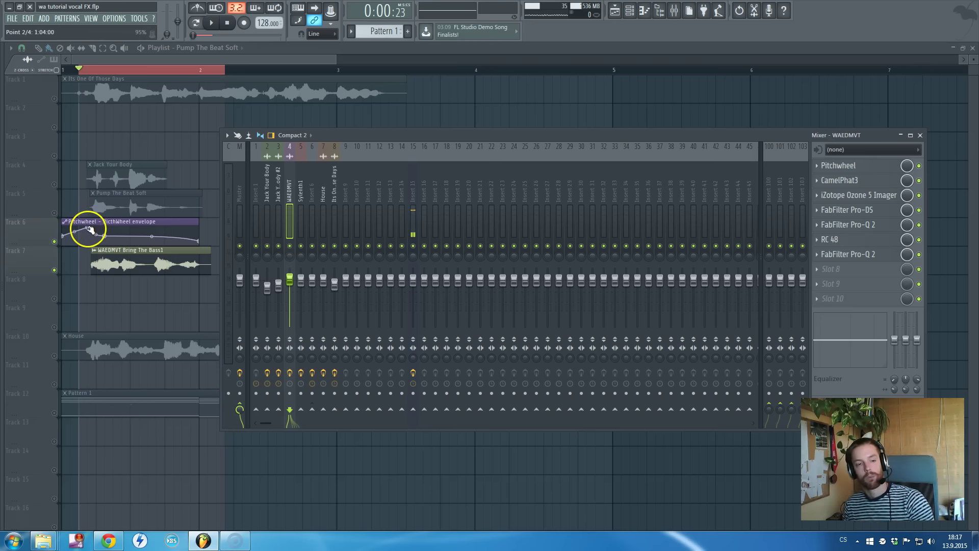
- Drag the later Pitchwheel envelope points rightward, then play the song to hear the bend
drag(90, 228, 96, 242)
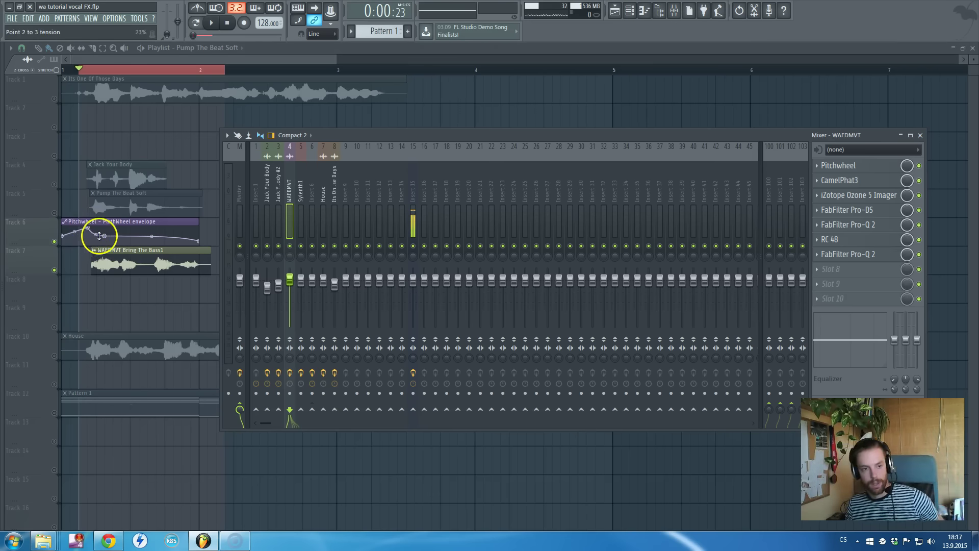
drag(105, 236, 123, 240)
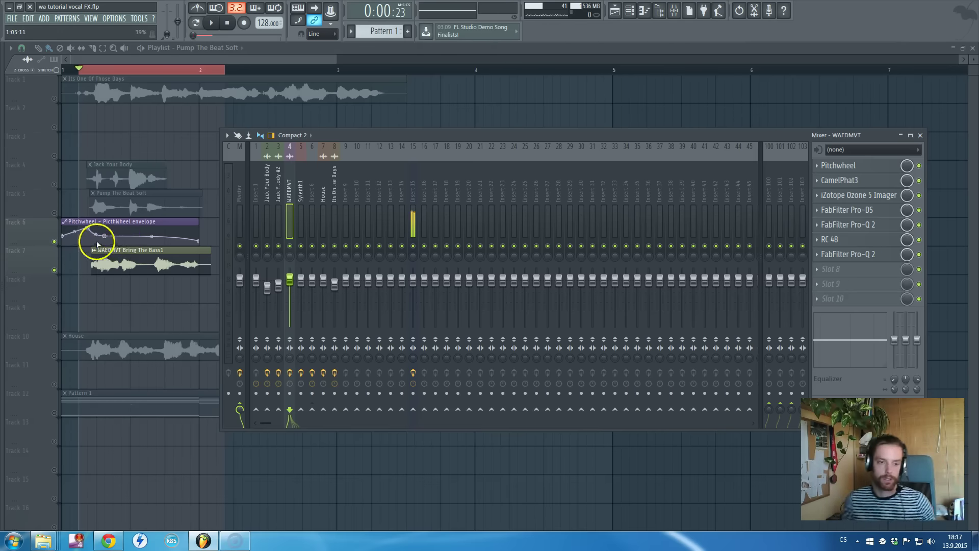
drag(123, 241, 215, 243)
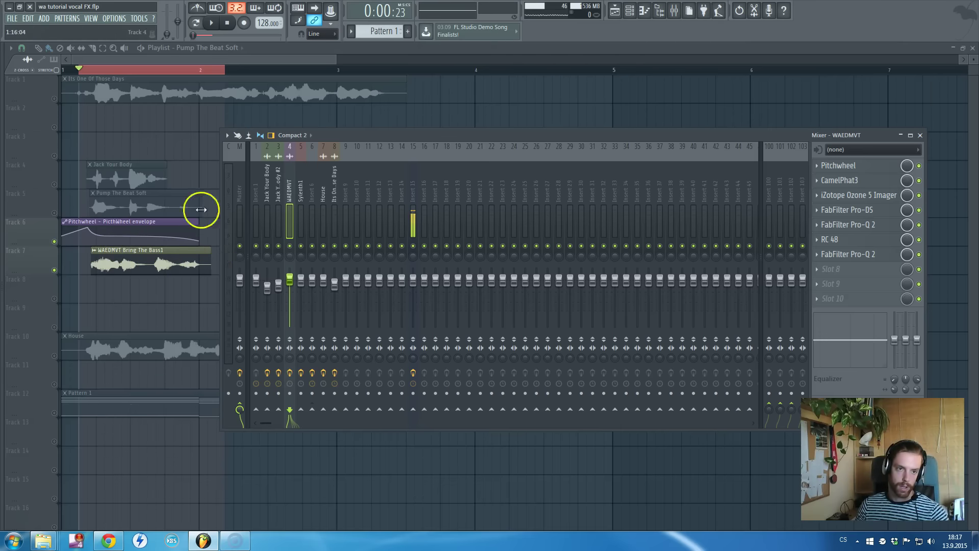
click(224, 62)
key(space)
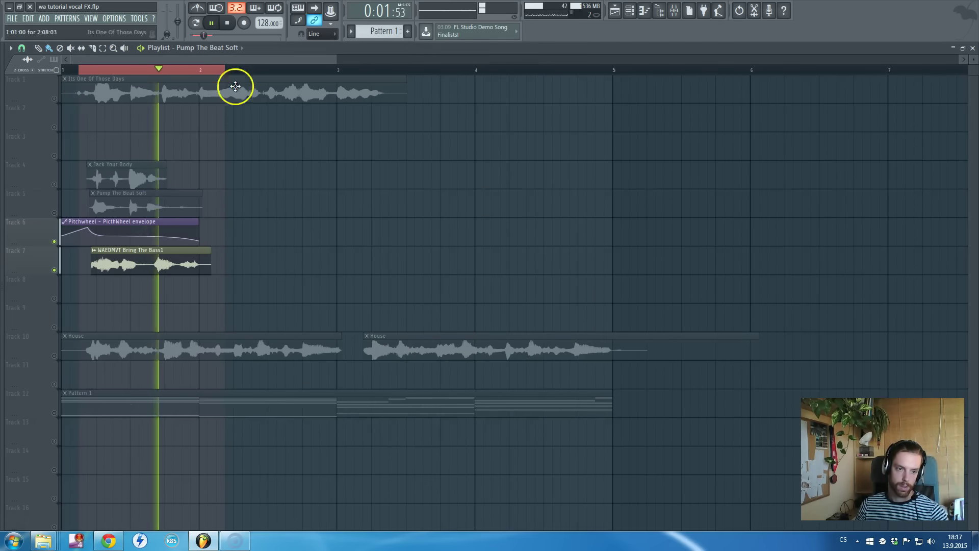
key(space)
key(space)
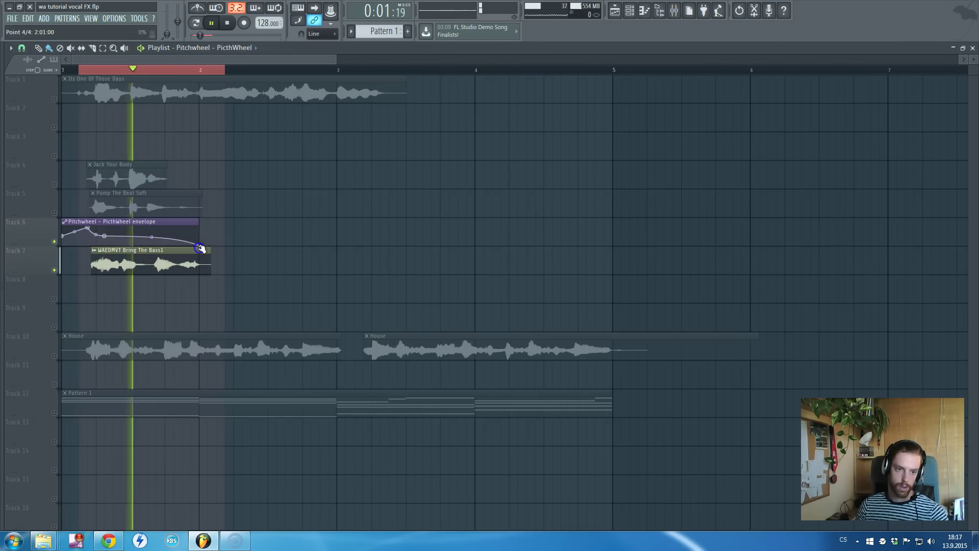
key(space)
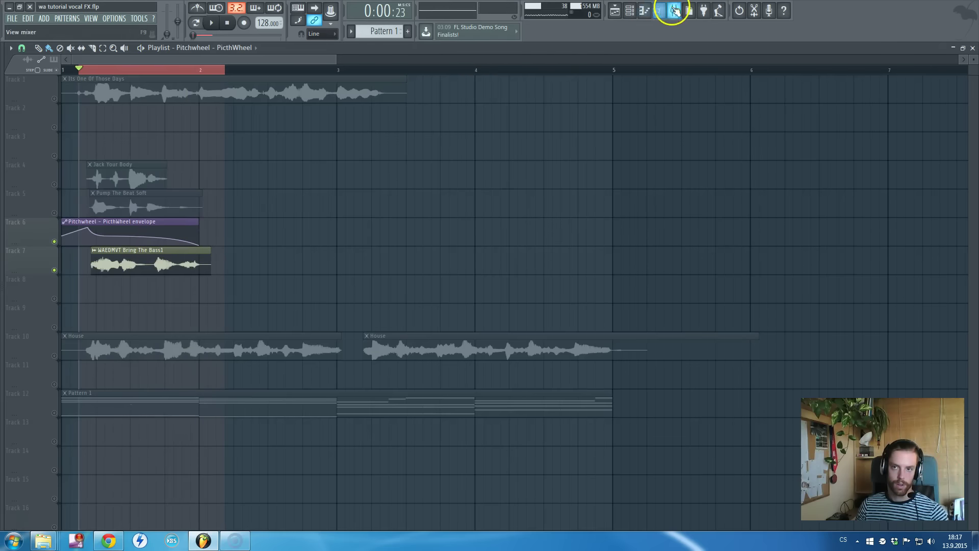
click(673, 10)
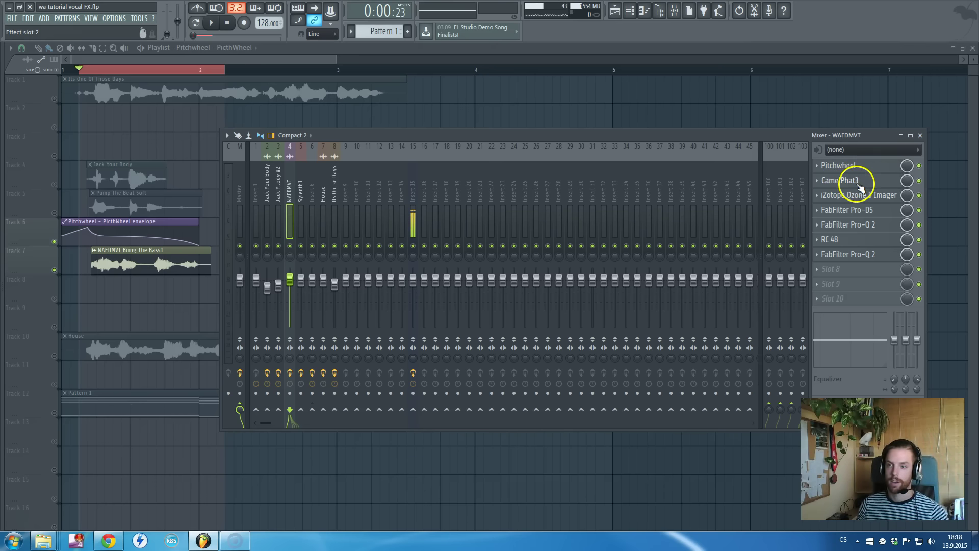
click(879, 226)
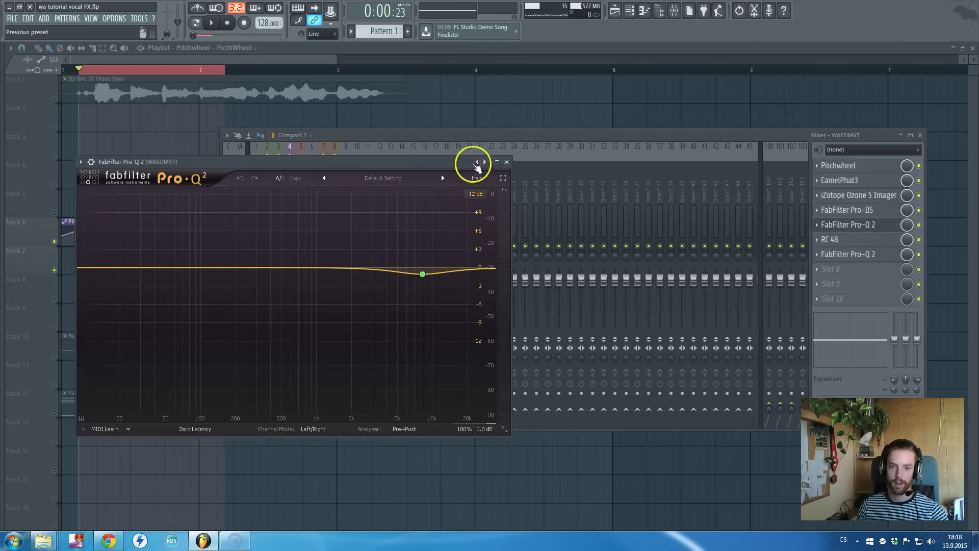
key(Escape)
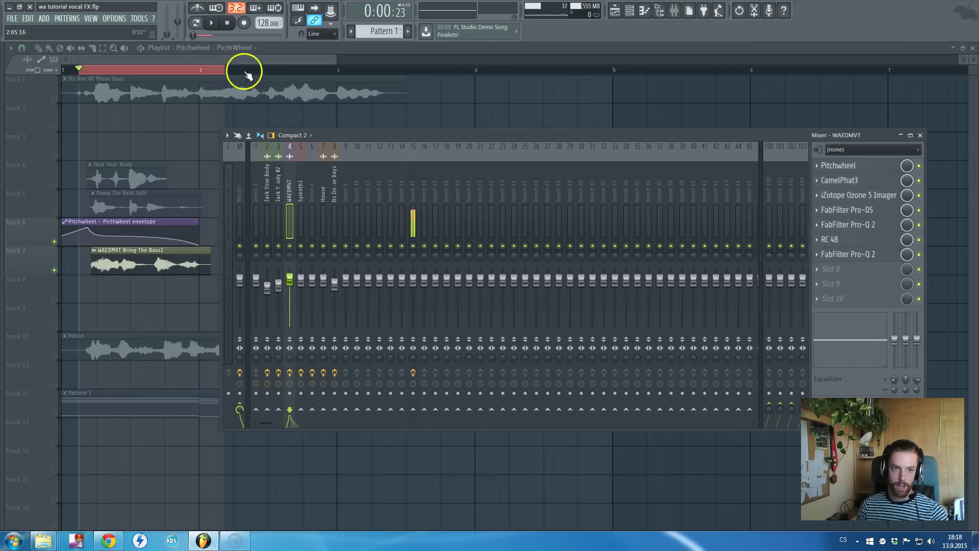
key(F9)
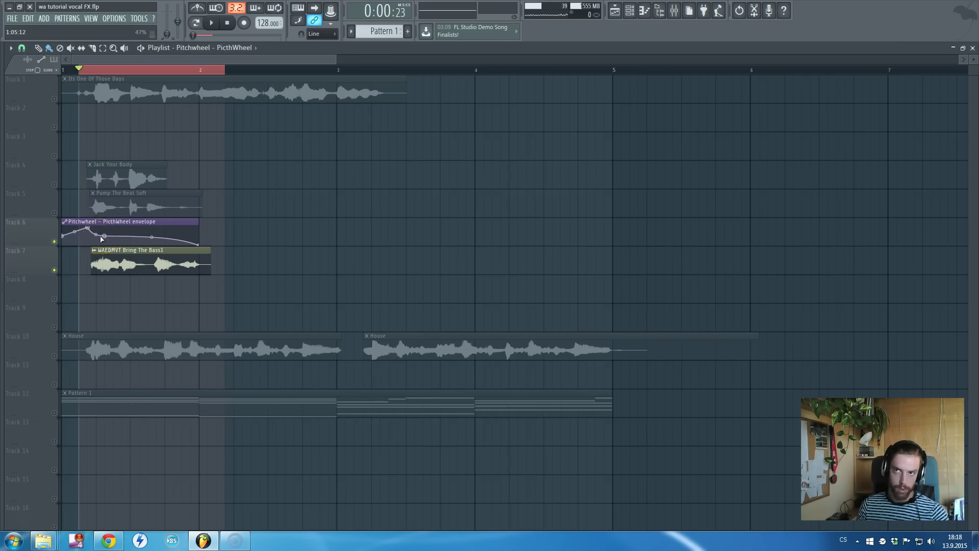
- Drag two Pitchwheel envelope points later and preview the pitch bend
drag(139, 245, 171, 249)
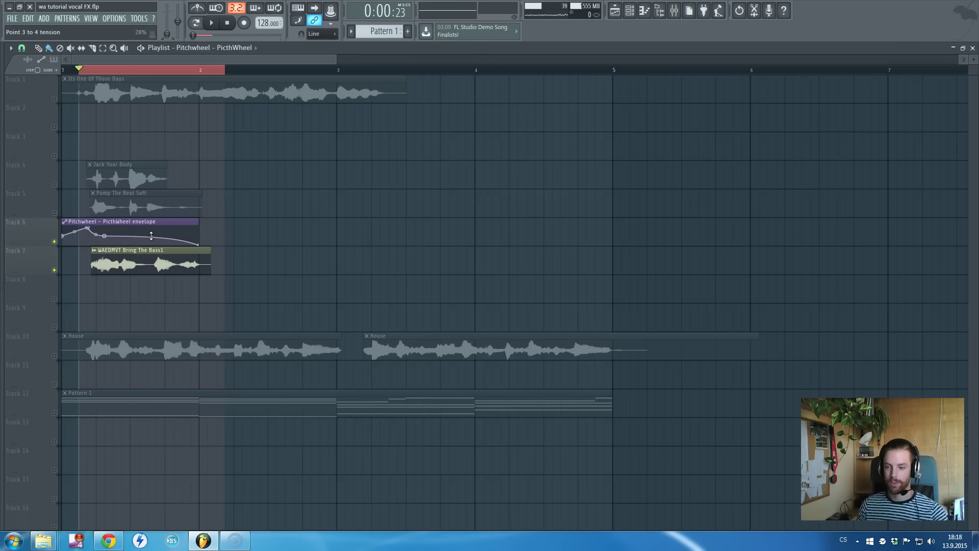
key(space)
drag(151, 236, 227, 239)
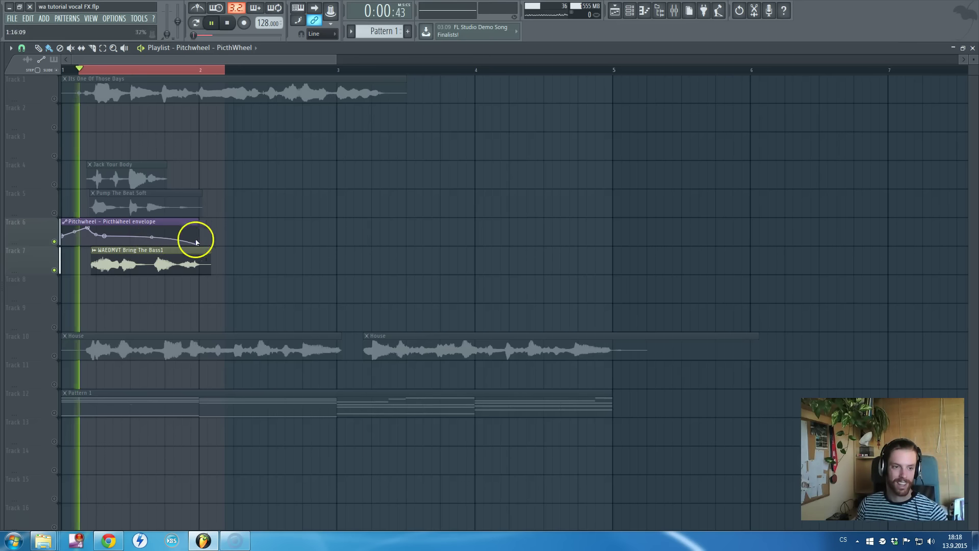
key(space)
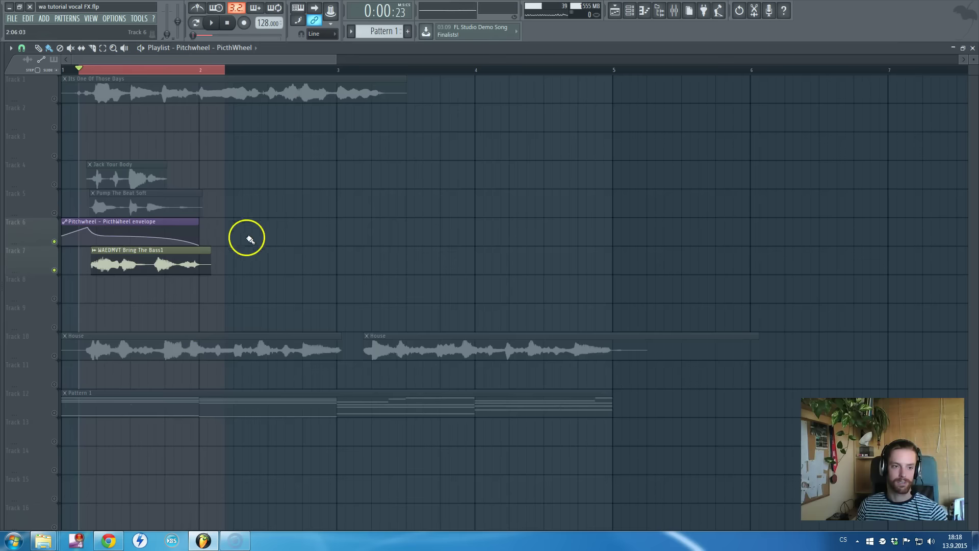
- Adjust the envelope's final point and curve tension so the pitch glides back down, auditioning each change
drag(197, 244, 198, 226)
drag(175, 232, 153, 235)
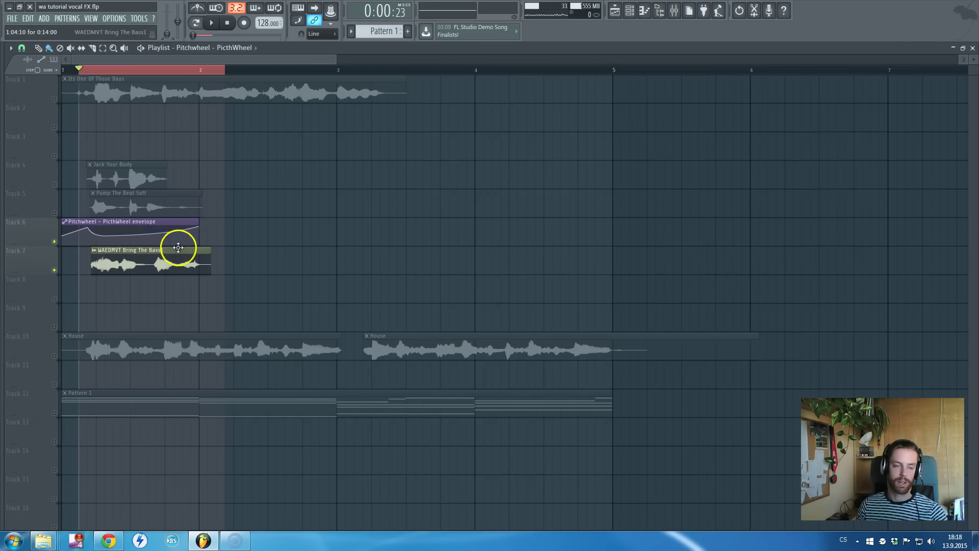
key(space)
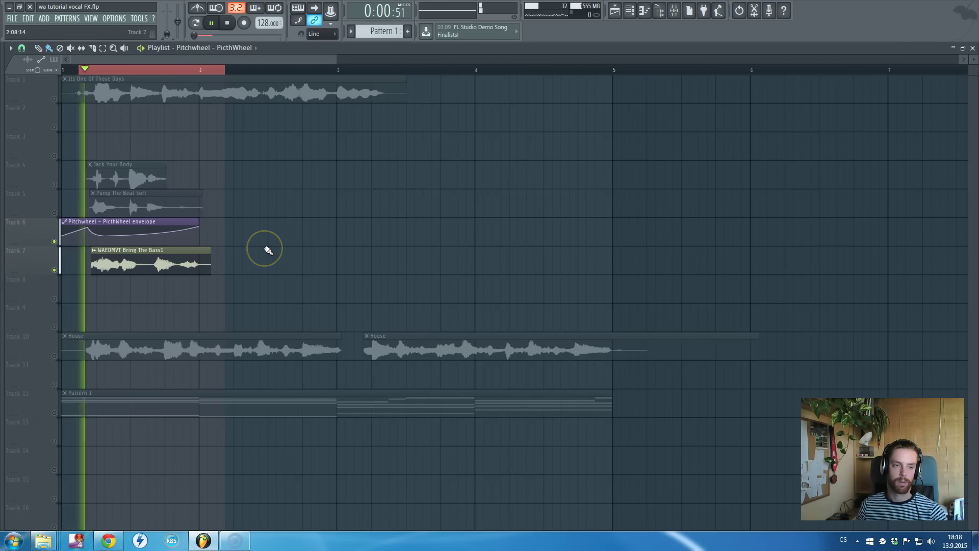
key(space)
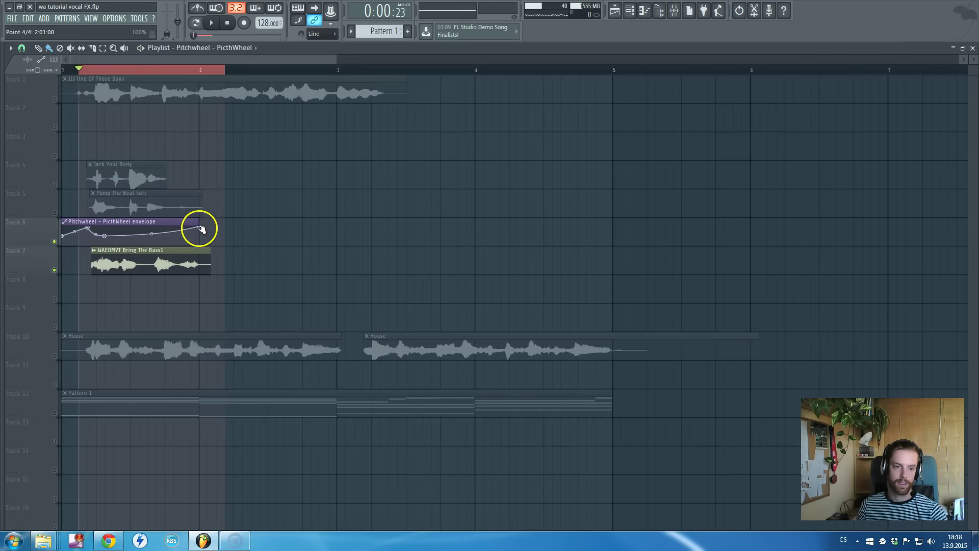
drag(198, 227, 196, 252)
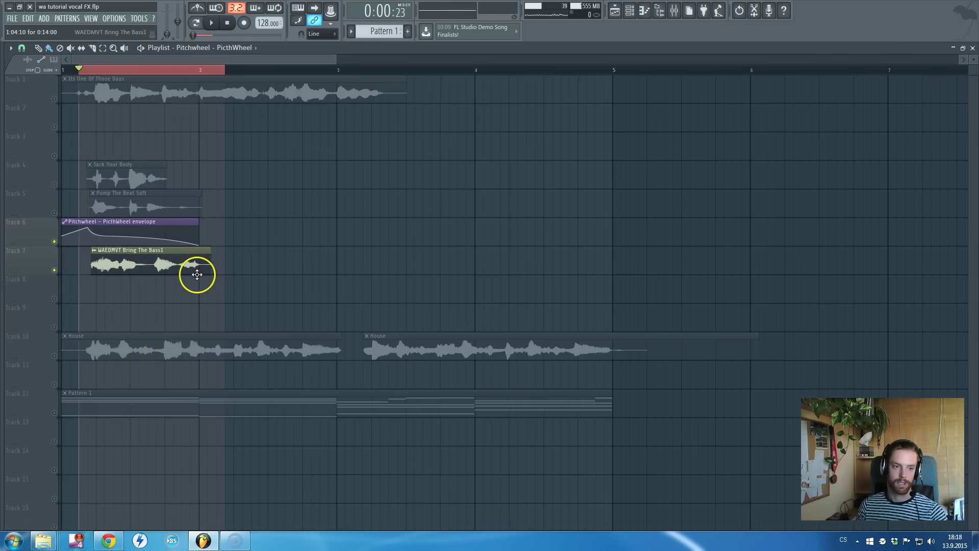
key(space)
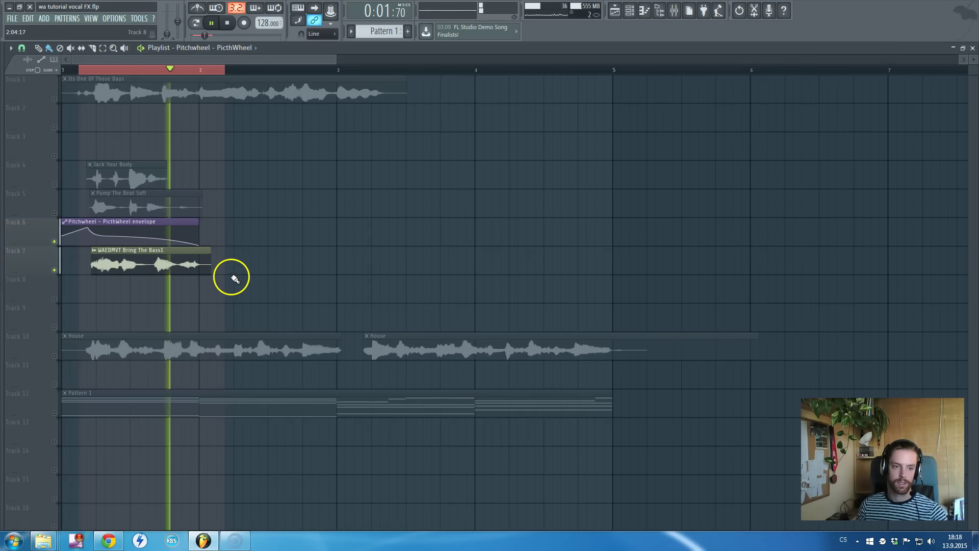
key(space)
- Mute the Bring The Bass1 vocal and Pitchwheel tracks, and unmute Pattern 1
click(53, 270)
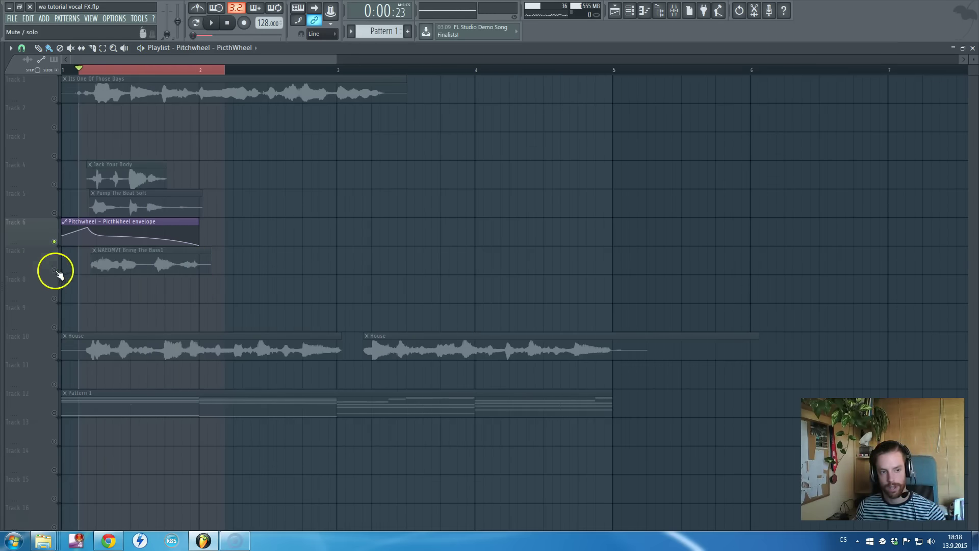
click(56, 242)
click(55, 349)
scroll(64, 379, down, 1)
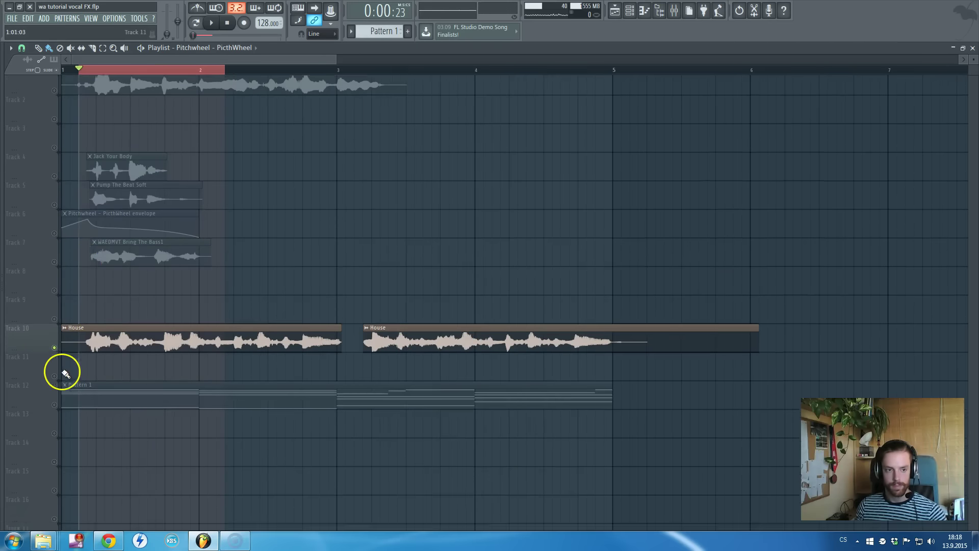
scroll(65, 374, up, 1)
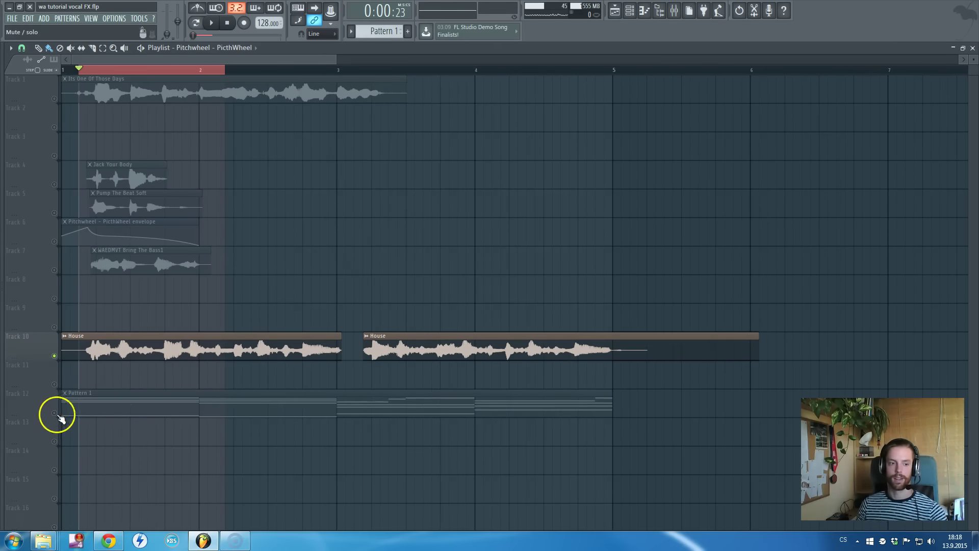
click(55, 413)
click(54, 356)
- Select bars 1–5, unmute the House track again, and play the song from the start
click(174, 74)
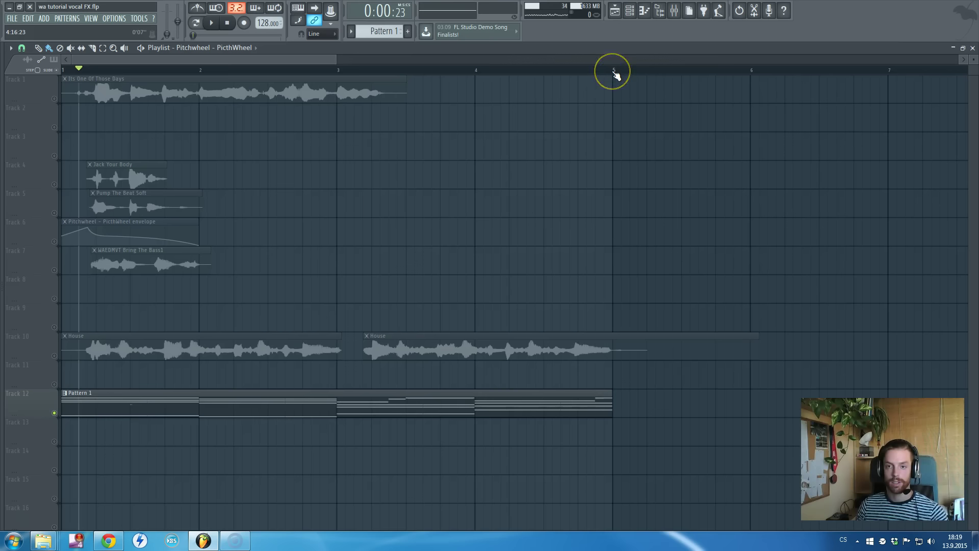
drag(616, 73, 72, 74)
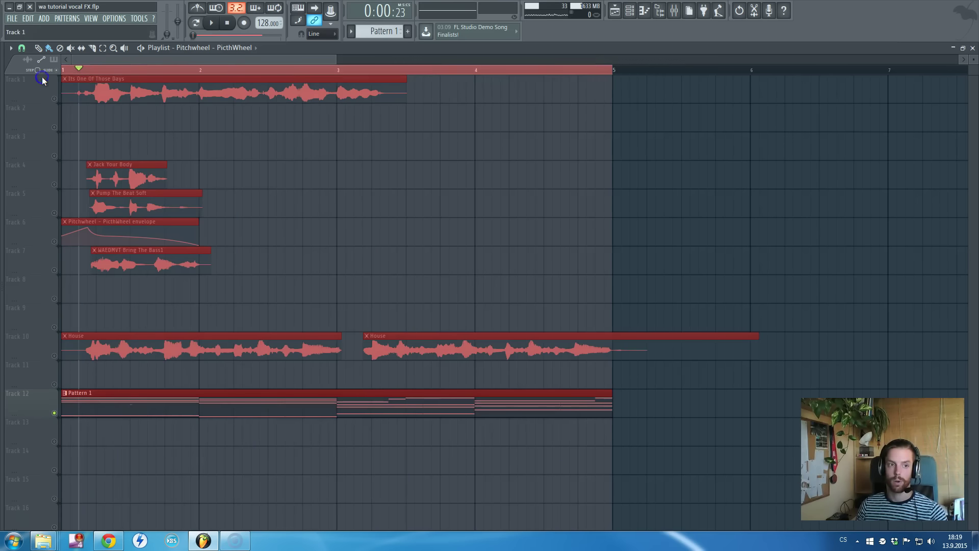
click(60, 362)
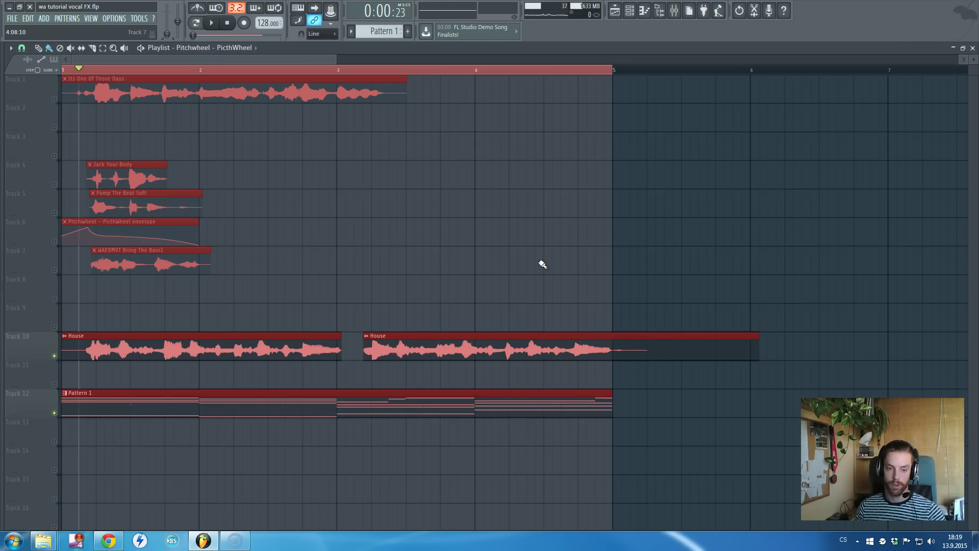
drag(351, 68, 70, 263)
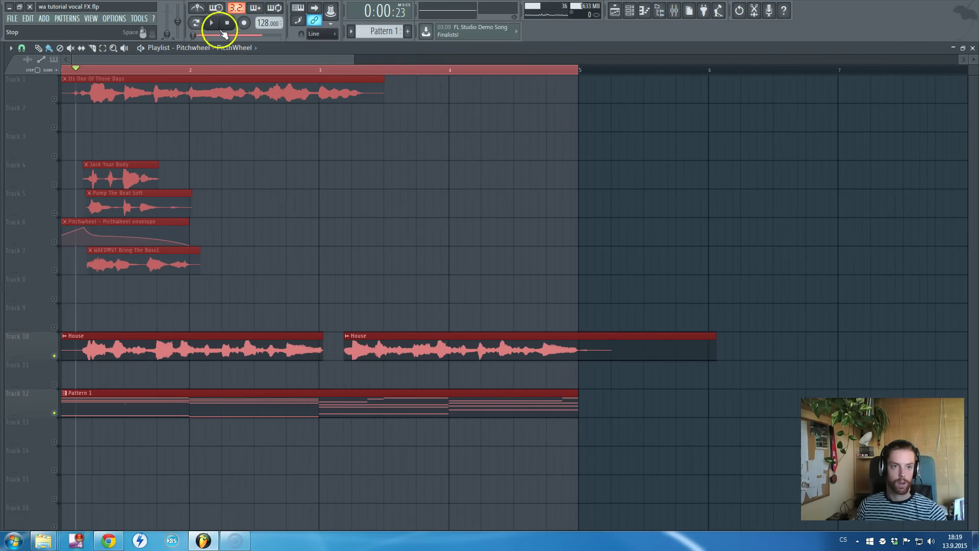
click(227, 23)
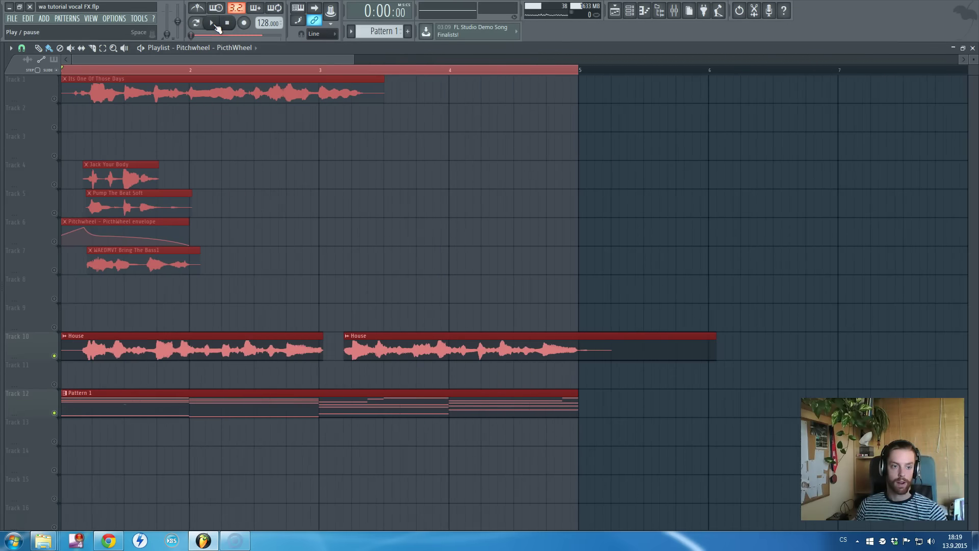
click(215, 24)
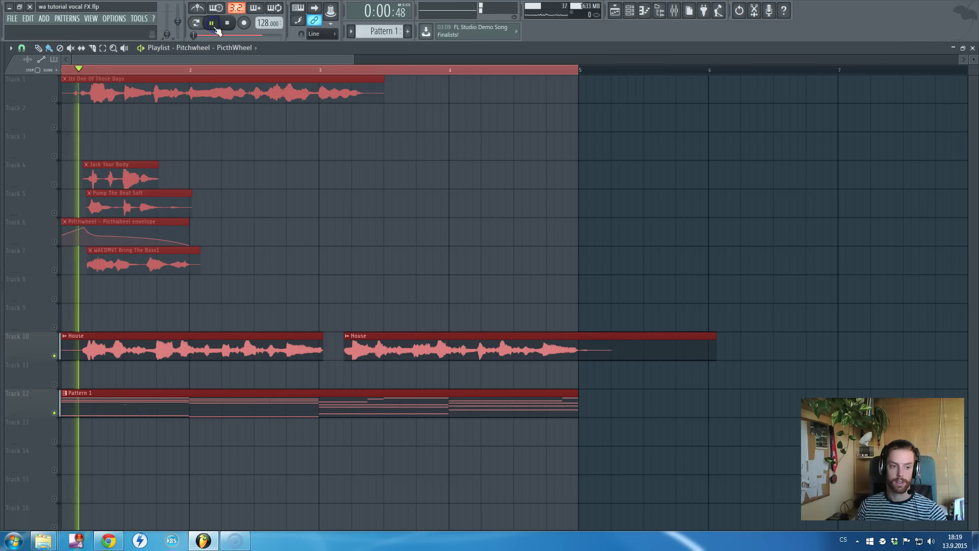
- Show mixer insert 6 and open its Vocodex vocoder
click(661, 11)
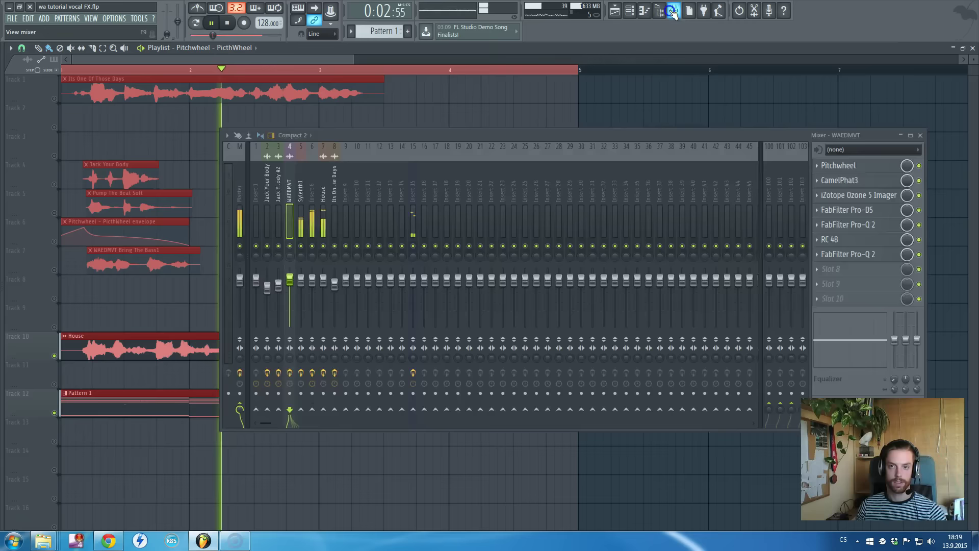
click(675, 10)
click(314, 192)
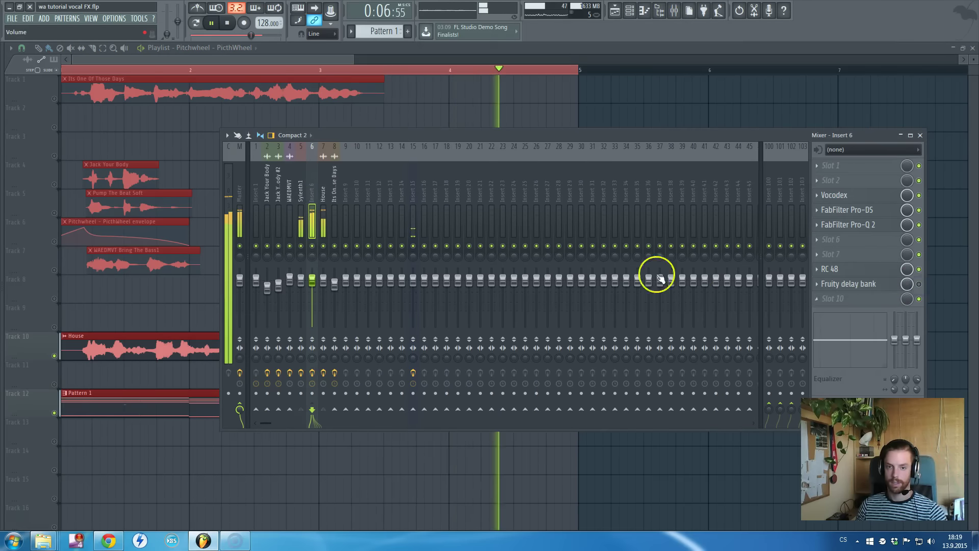
click(860, 198)
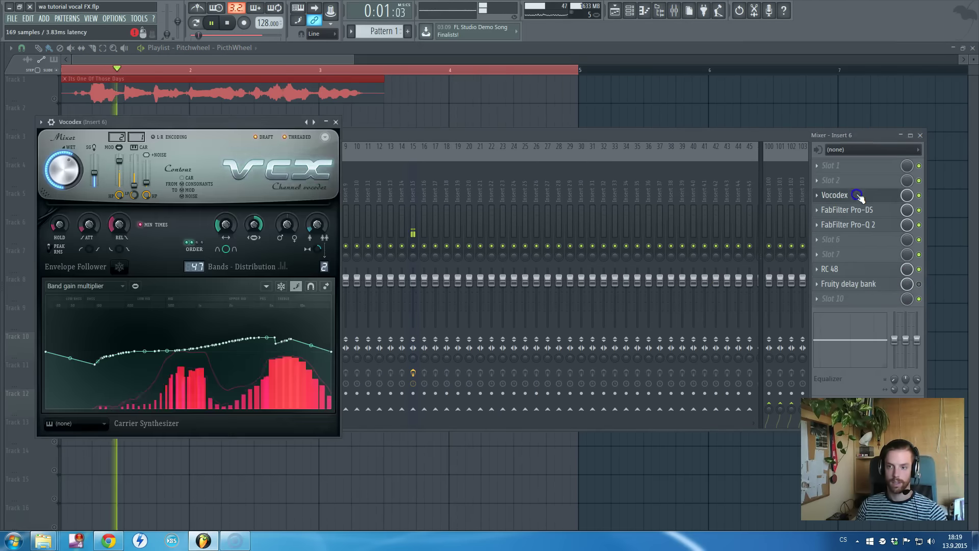
- Draw two dips into the Band gain curve, stop playback, and close Vocodex and the mixer
mouse_move(281, 371)
mouse_down()
mouse_move(290, 394)
mouse_move(287, 361)
mouse_move(306, 370)
mouse_up()
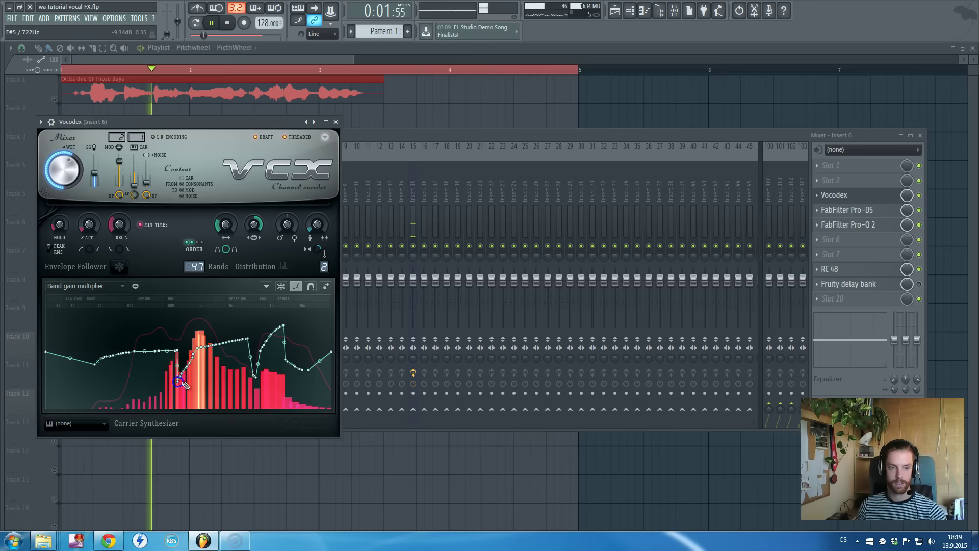
mouse_move(196, 356)
mouse_down()
mouse_move(212, 388)
mouse_move(220, 326)
mouse_move(246, 339)
mouse_up()
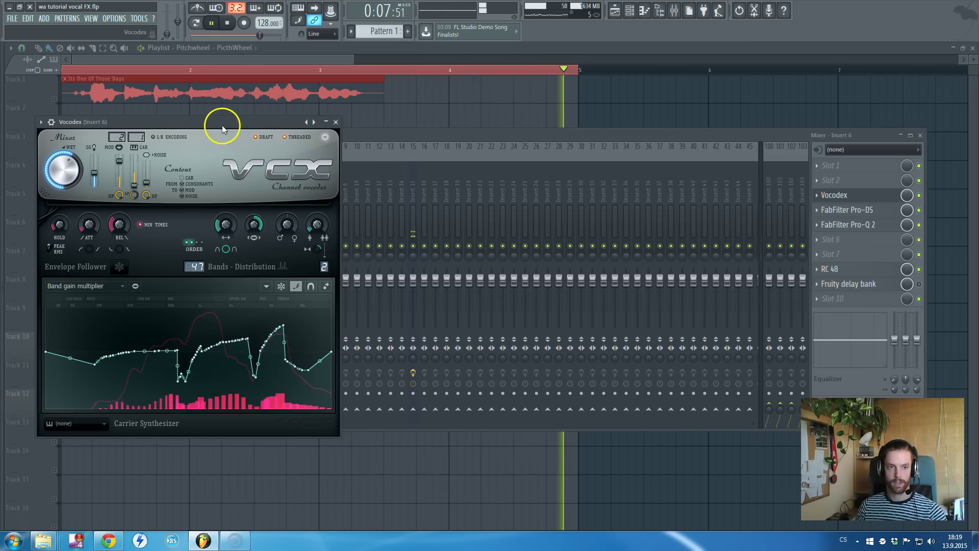
key(space)
drag(222, 124, 335, 133)
key(Escape)
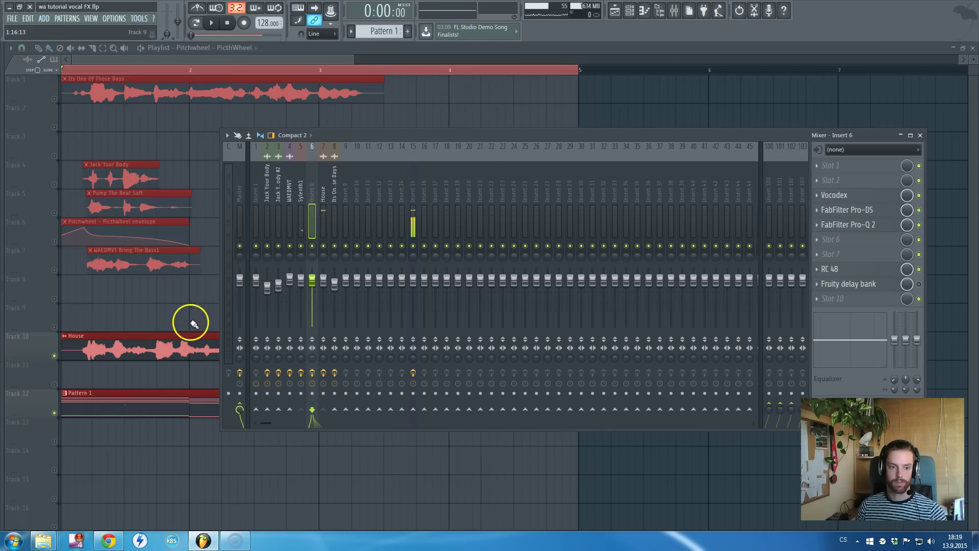
click(118, 350)
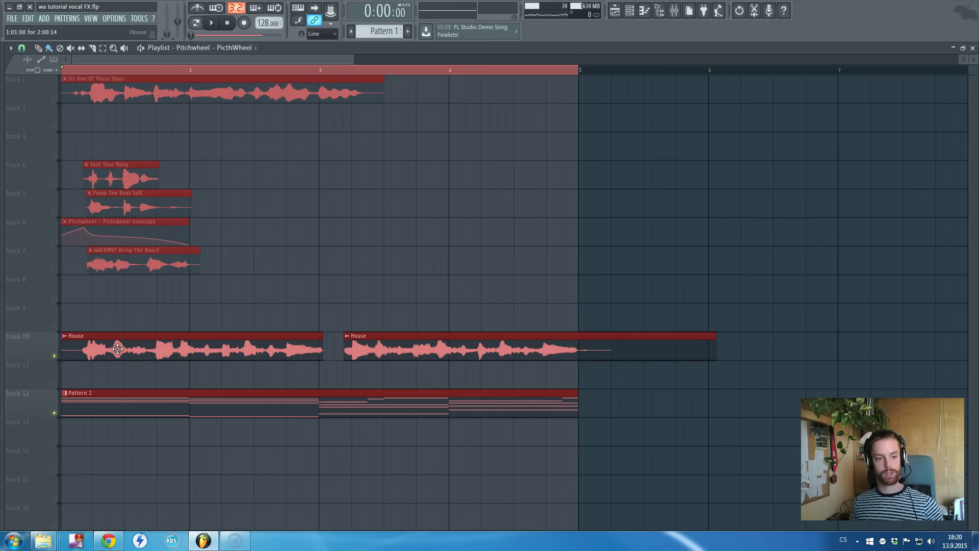
- Open the Sylenth1 synth from the channel rack's unsorted channels
key(F5)
key(F9)
key(F6)
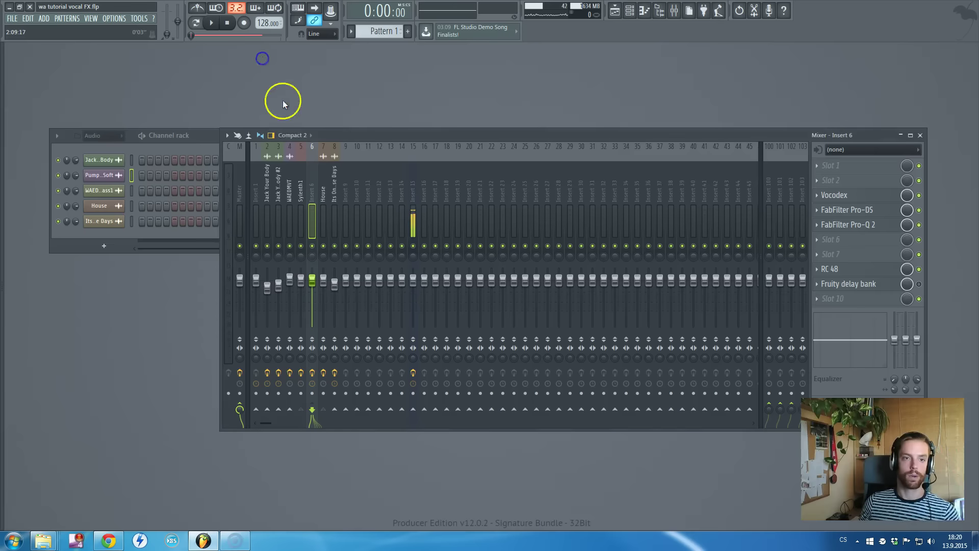
click(102, 136)
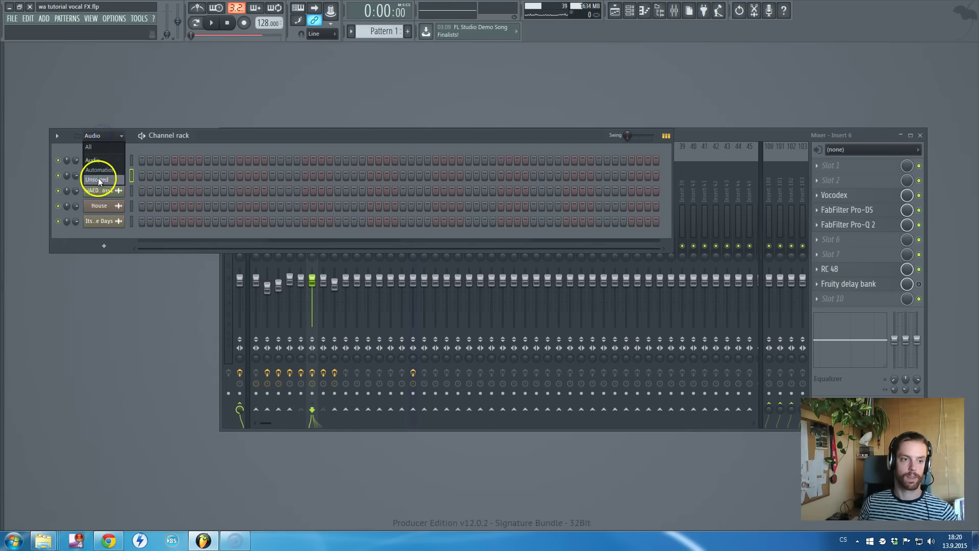
click(98, 180)
click(108, 181)
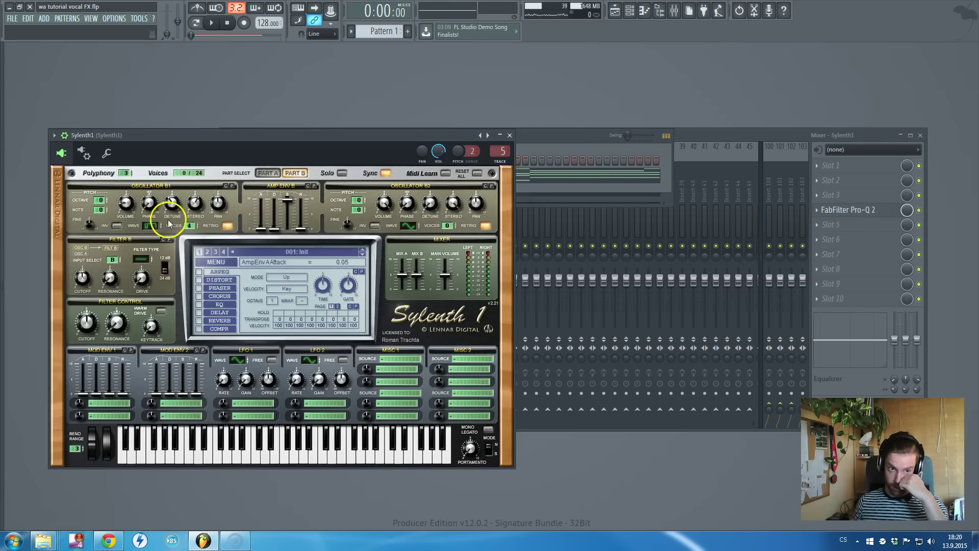
- Look through Sylenth1's Part A and Part B, then close the synth
click(264, 174)
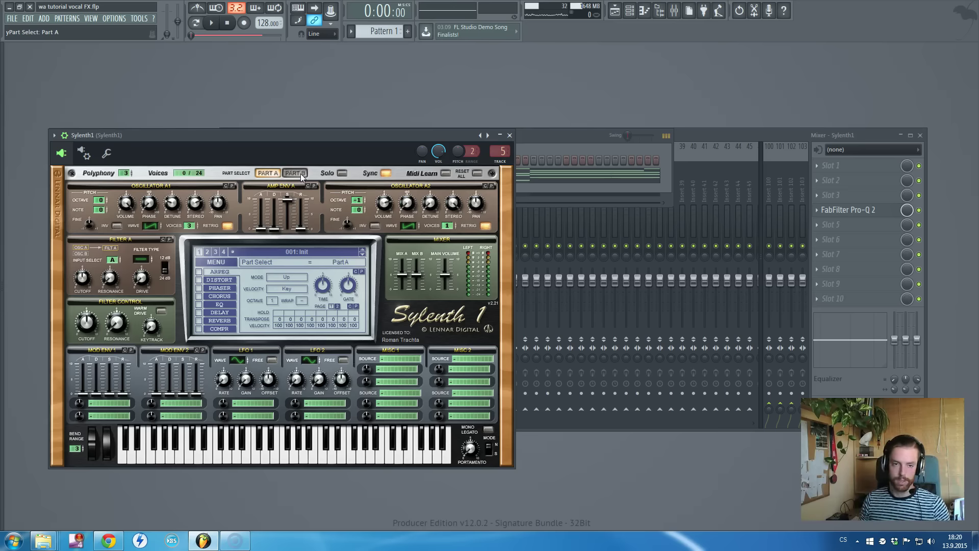
click(300, 174)
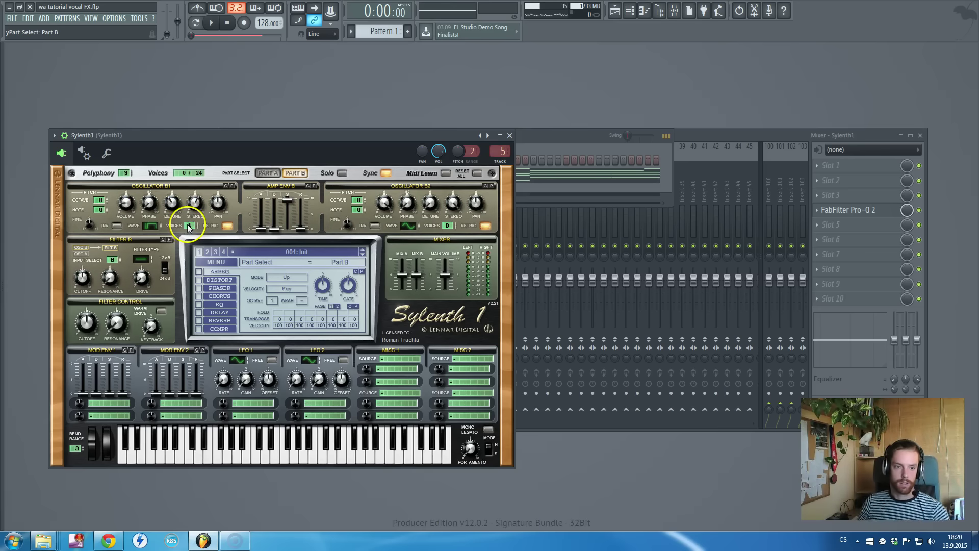
click(269, 174)
click(510, 136)
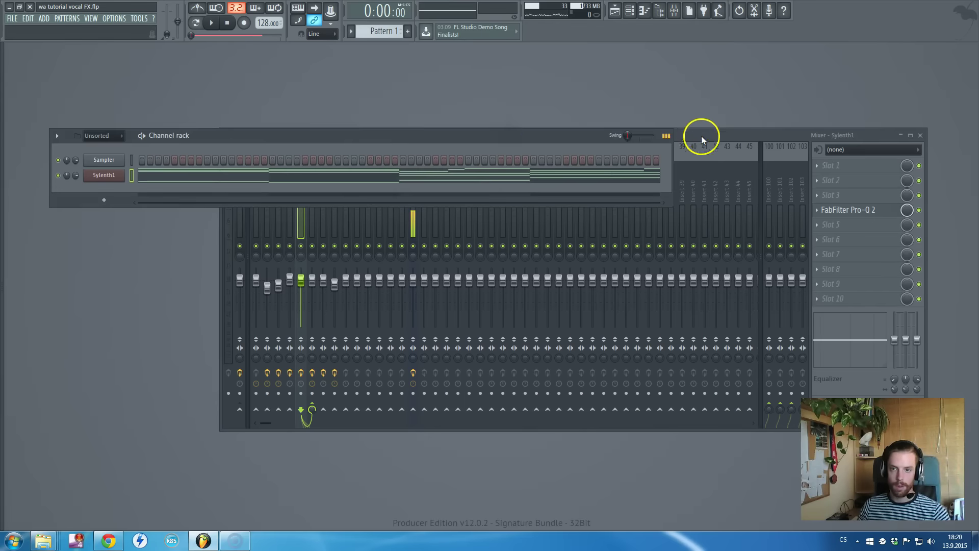
- Raise the Sylenth1 Pro-Q 2 band near 12 kHz to about -10.8 dB and close it
click(702, 135)
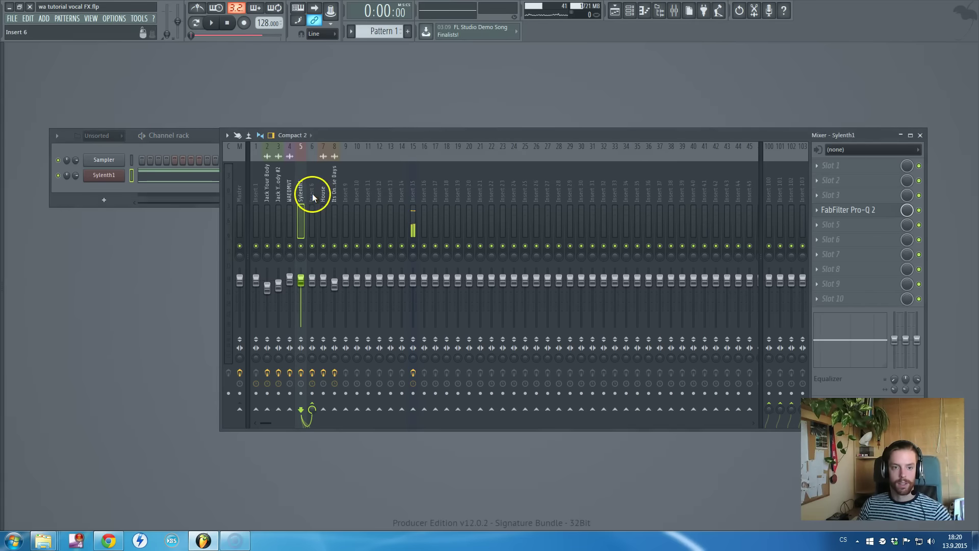
click(848, 210)
mouse_move(469, 323)
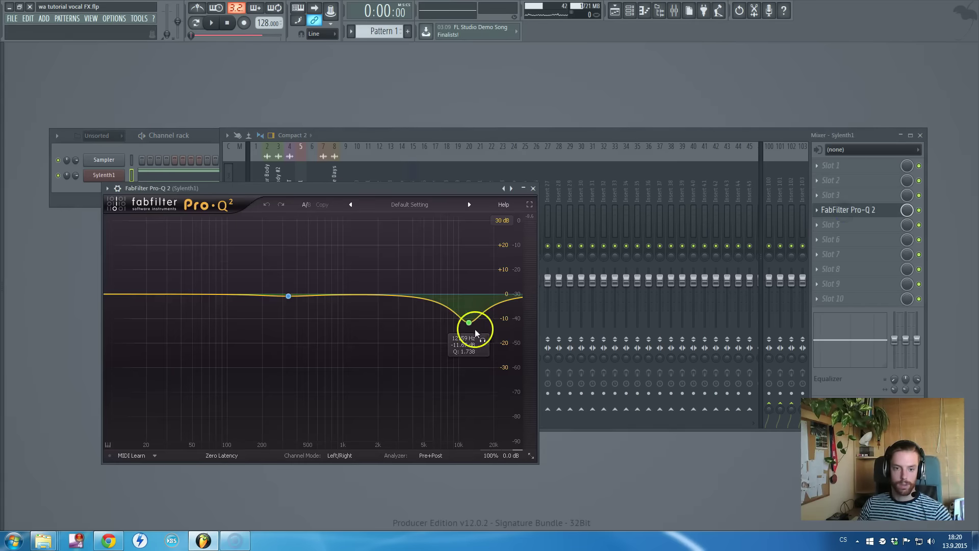
drag(467, 323, 468, 322)
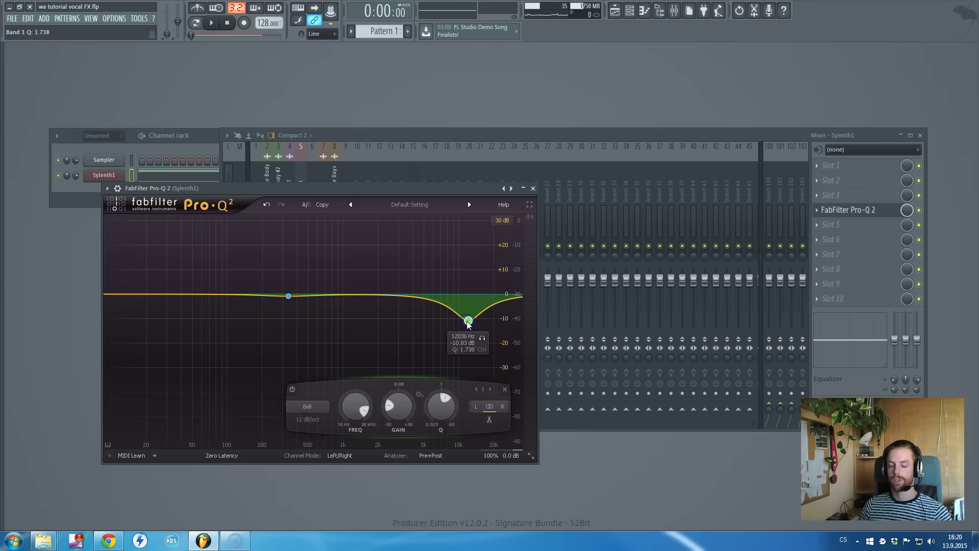
click(469, 192)
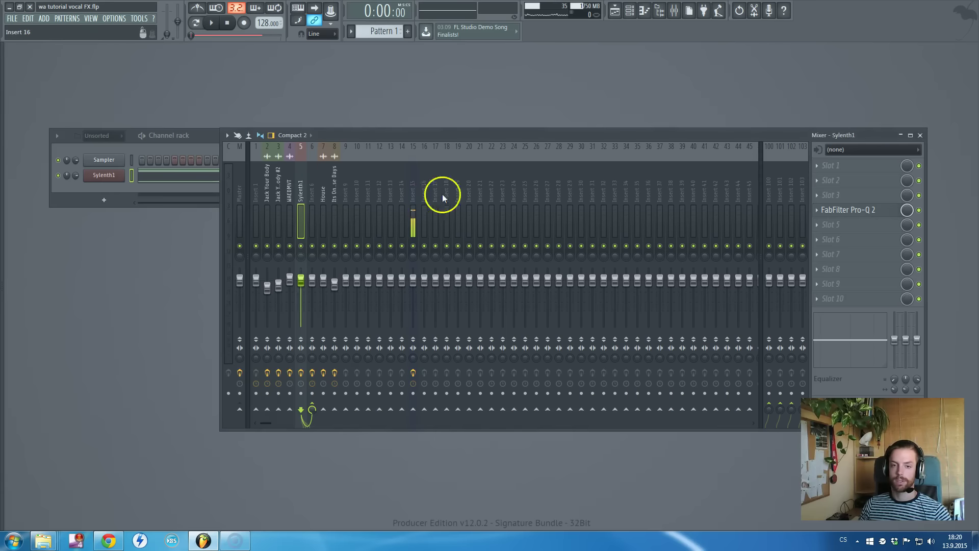
- Raise the House Pro-Q 2 low bell near 140 Hz from -24 dB to about -8 dB, comparing bypass
click(322, 191)
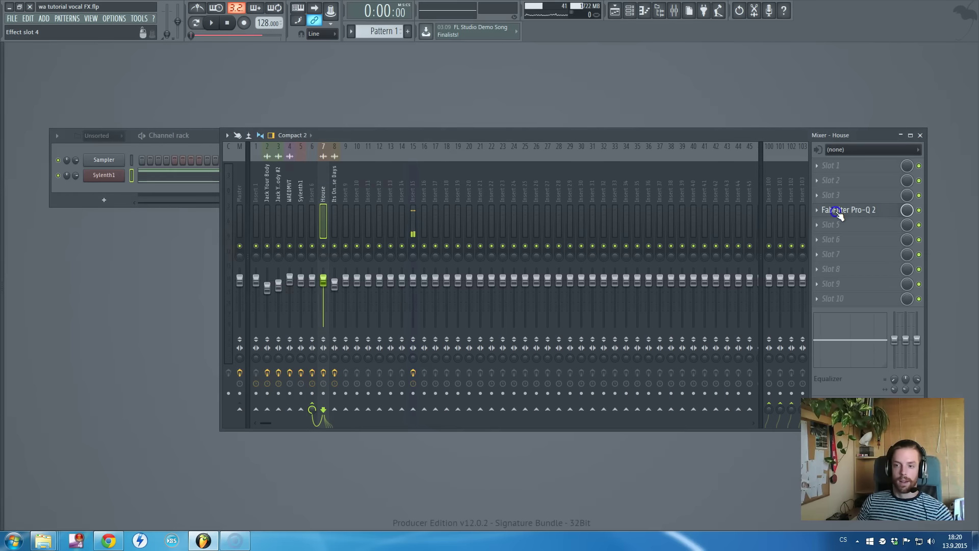
click(841, 212)
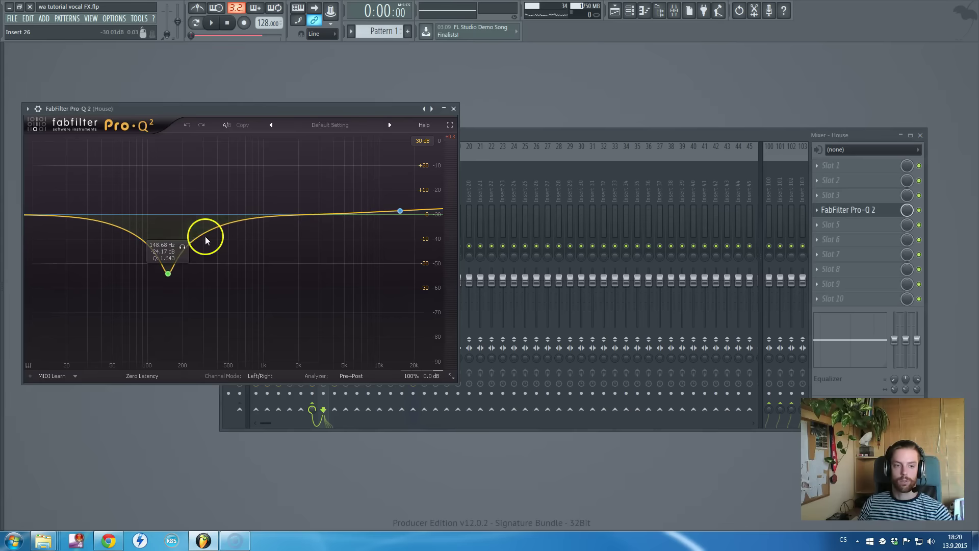
key(space)
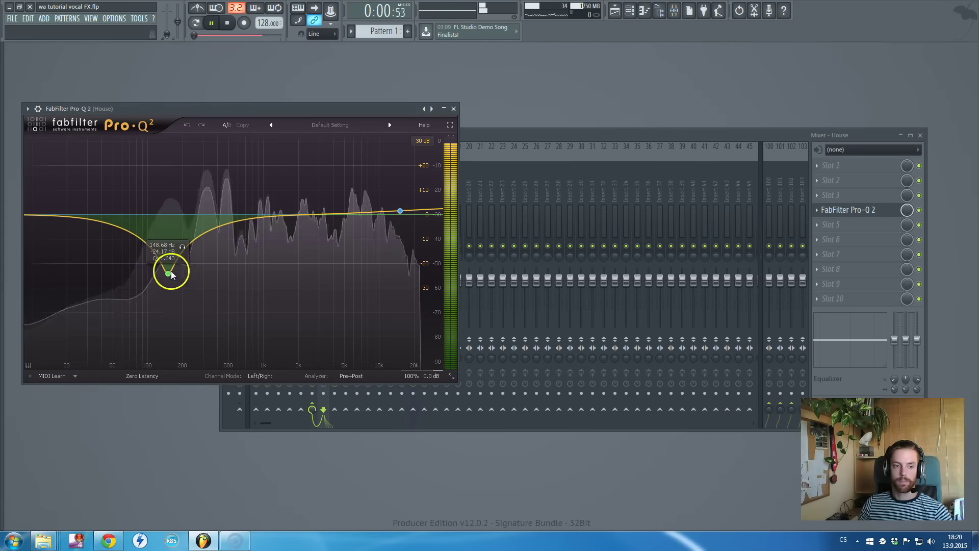
click(914, 207)
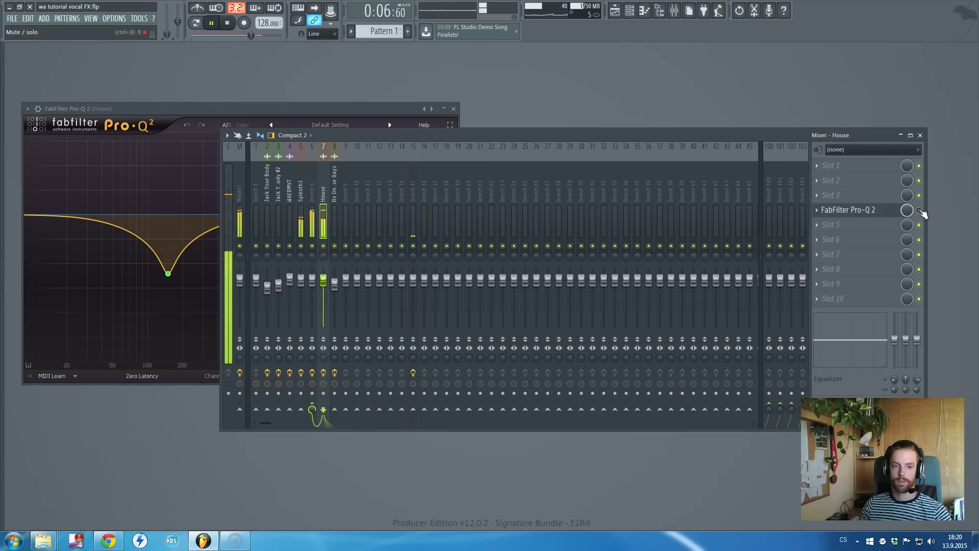
drag(168, 273, 166, 249)
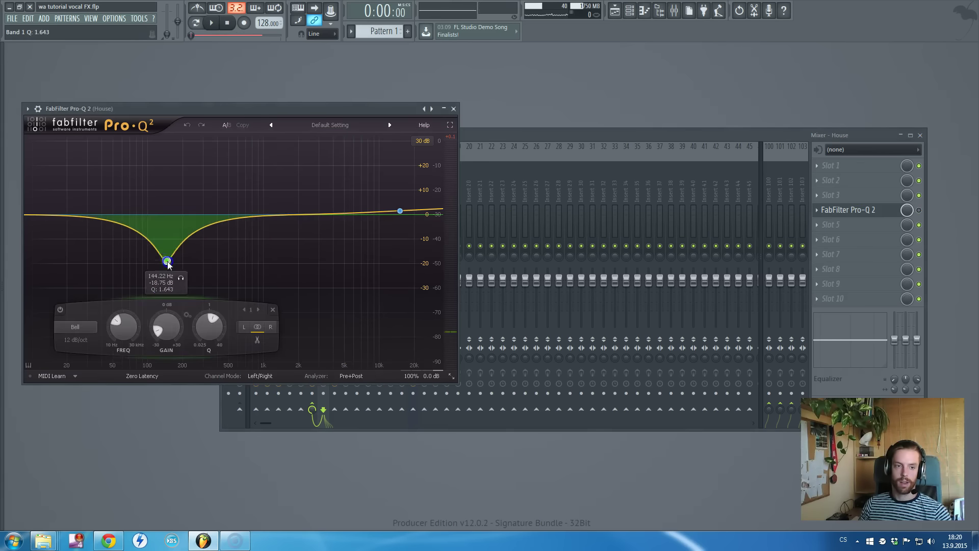
click(910, 205)
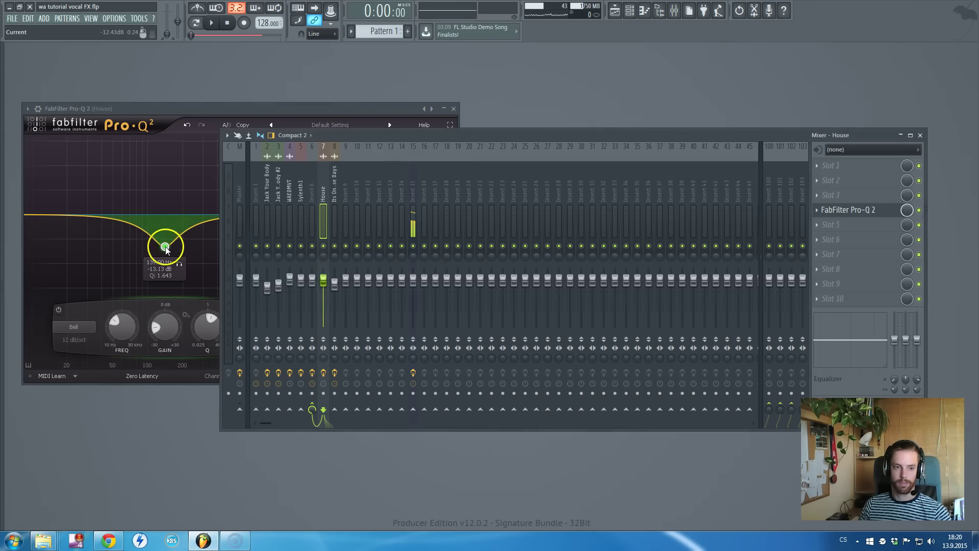
drag(166, 248, 164, 229)
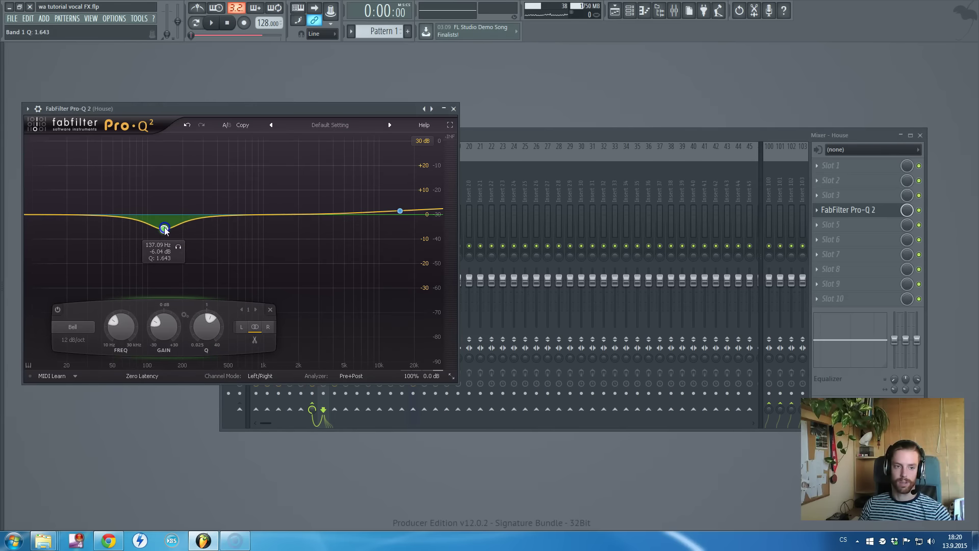
key(space)
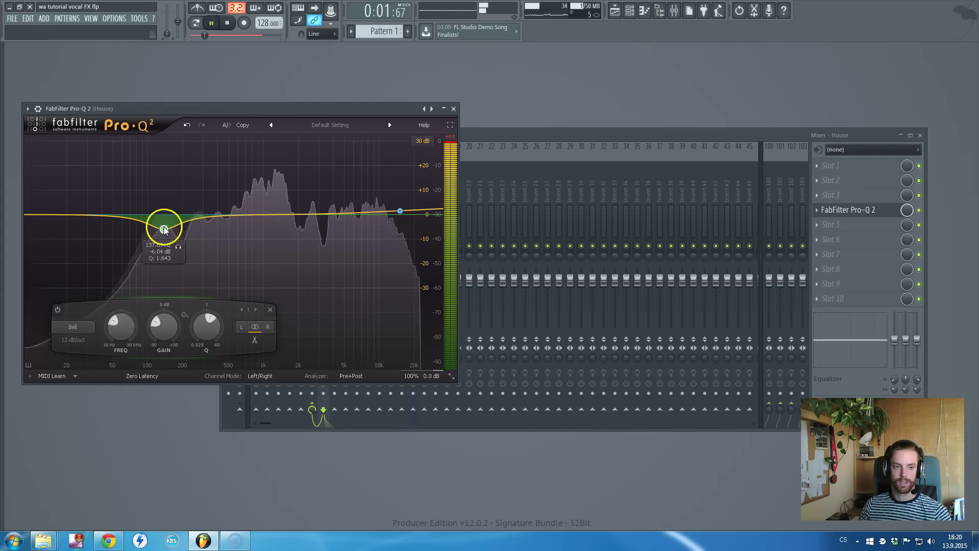
drag(164, 228, 165, 233)
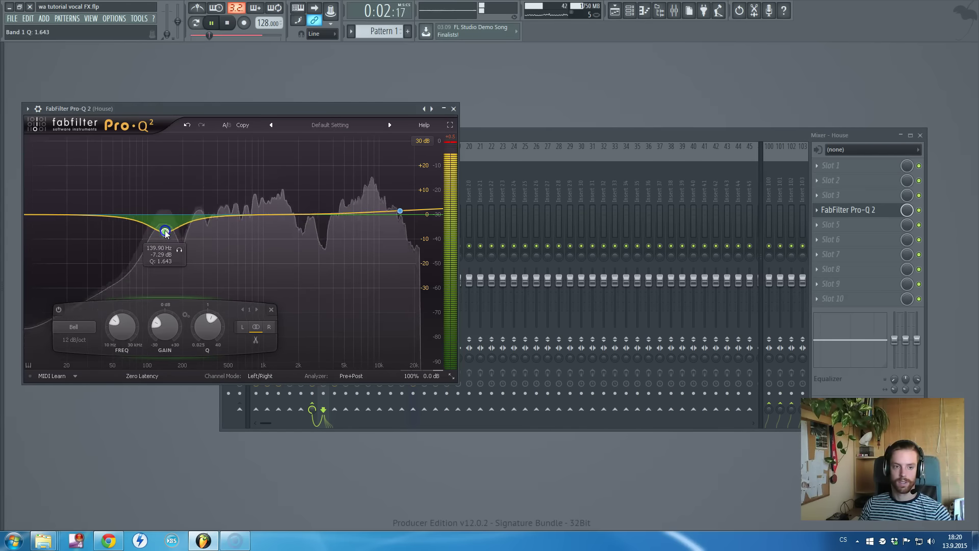
click(453, 108)
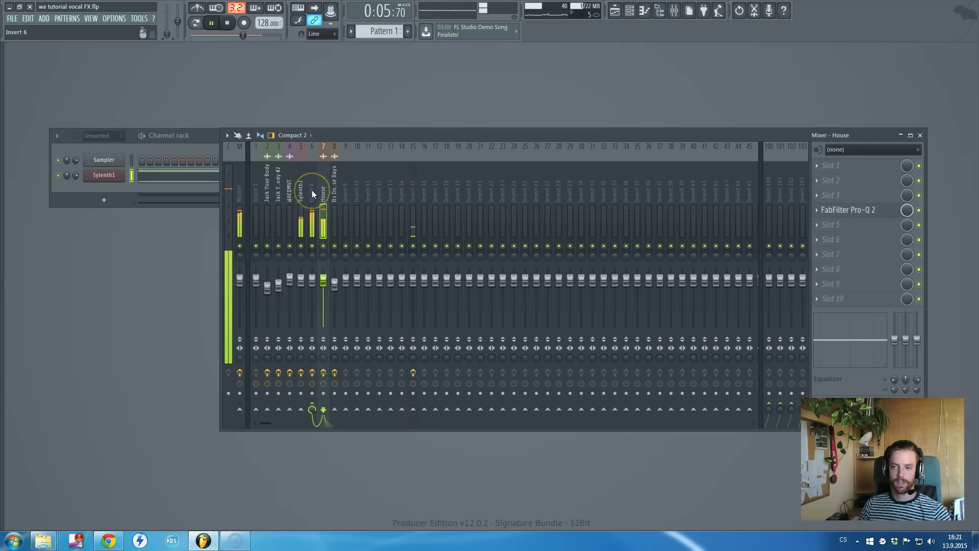
- Stop playback, select mixer insert 6, and open its Vocodex plugin
key(space)
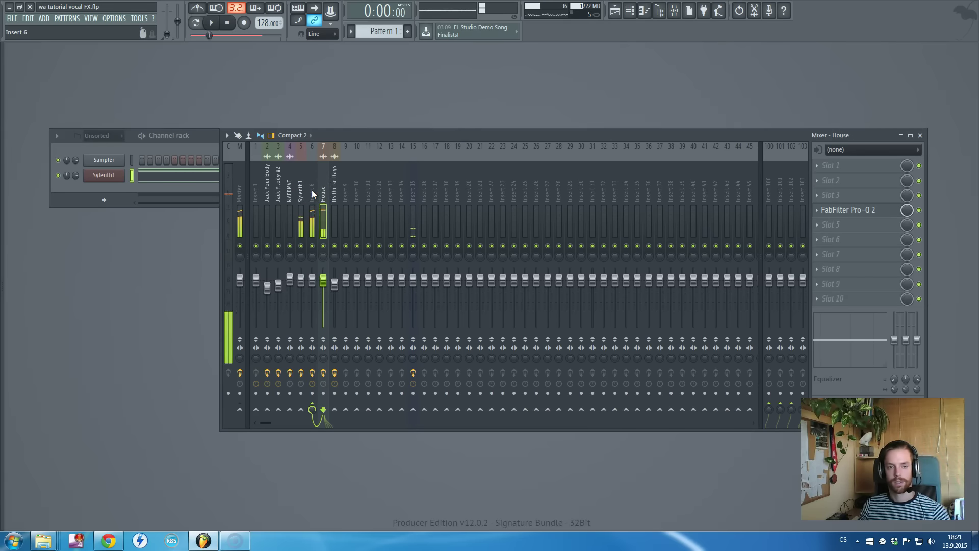
click(312, 190)
click(913, 217)
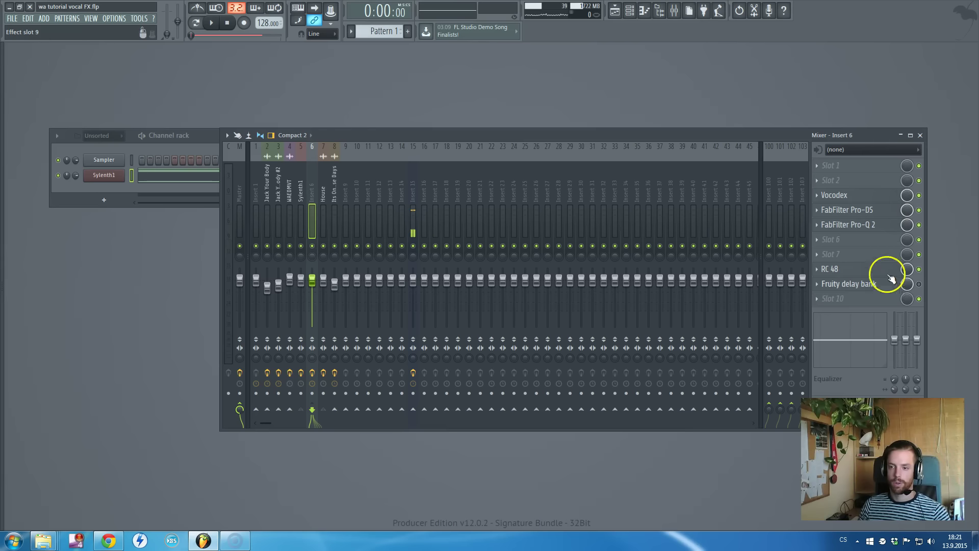
click(861, 196)
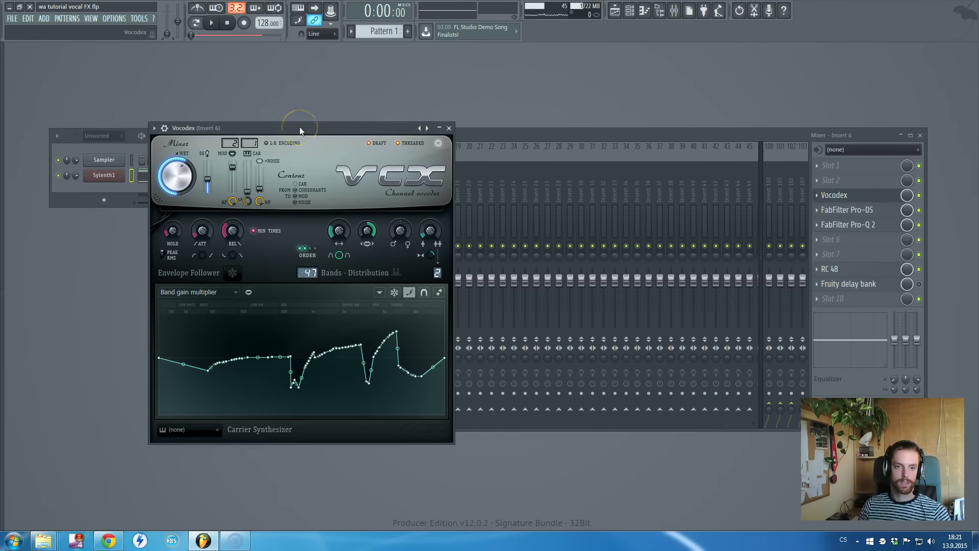
- Load the Vocodex Default preset to flatten the band gains
right_click(426, 128)
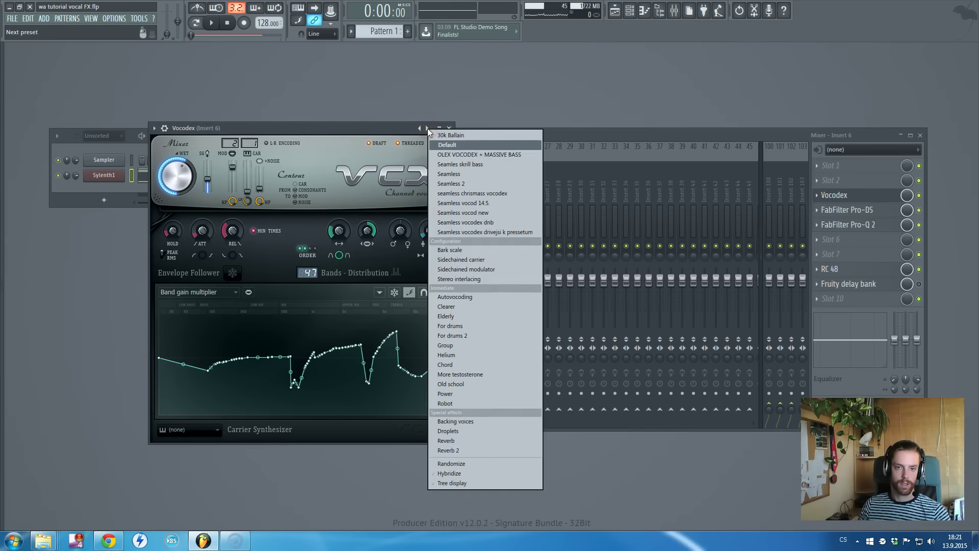
click(448, 145)
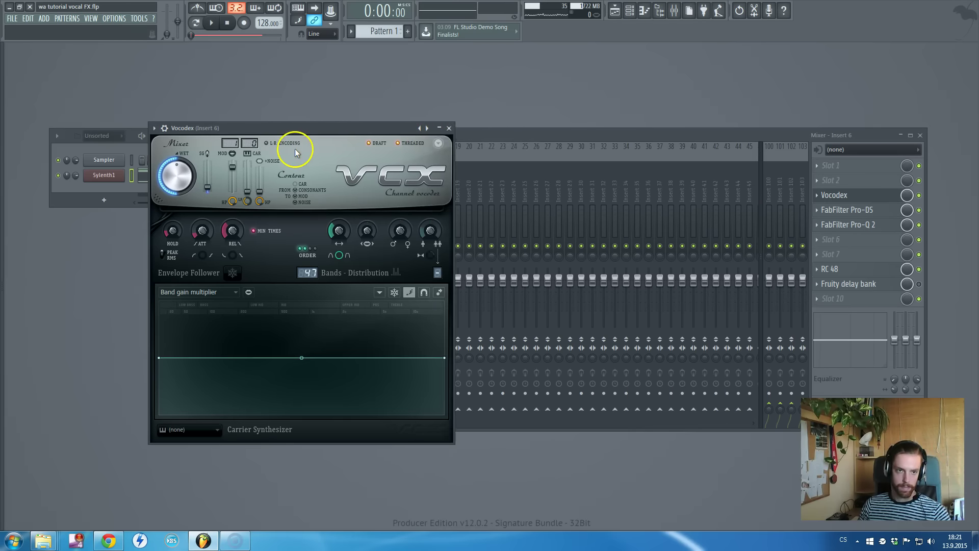
drag(278, 137, 496, 123)
- Set the Vocodex carrier (CAR) sidechain input to 2
key(space)
click(470, 134)
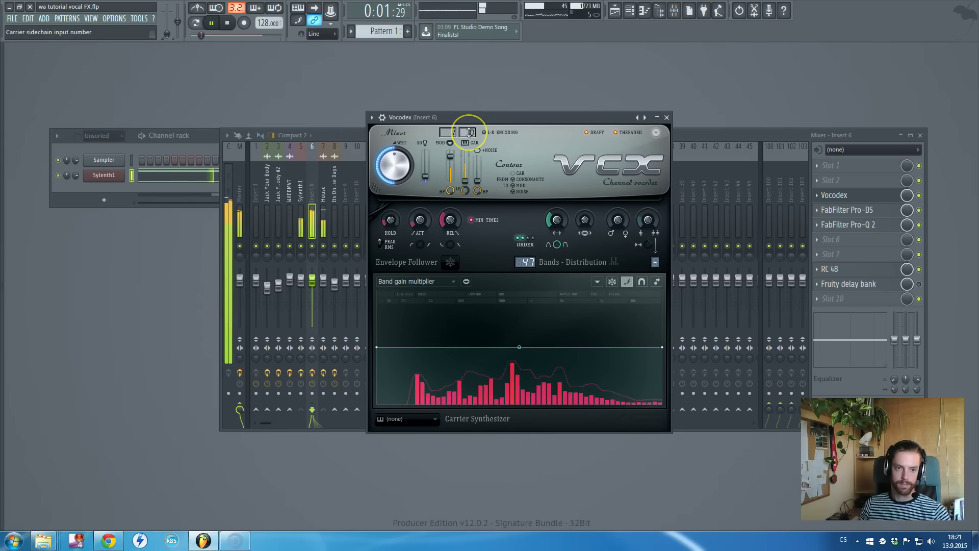
click(480, 132)
key(space)
drag(462, 130, 465, 123)
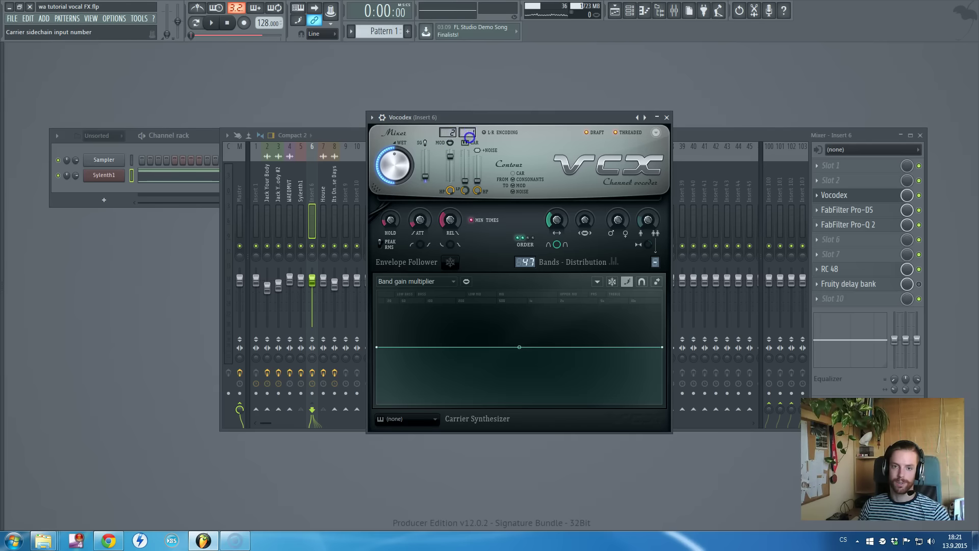
scroll(468, 129, up, 2)
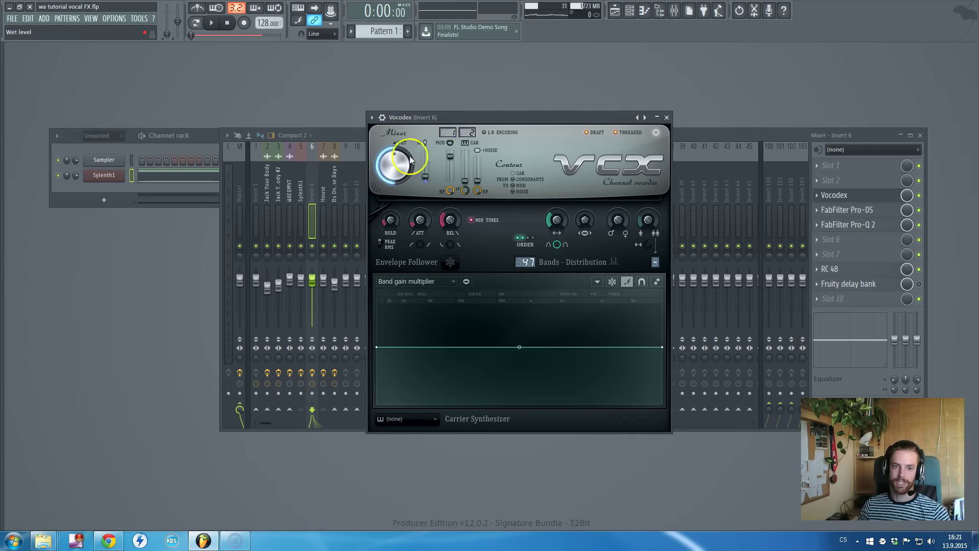
- Adjust the modulator pass-through level and raise band distribution to 331%
drag(503, 119, 494, 114)
key(space)
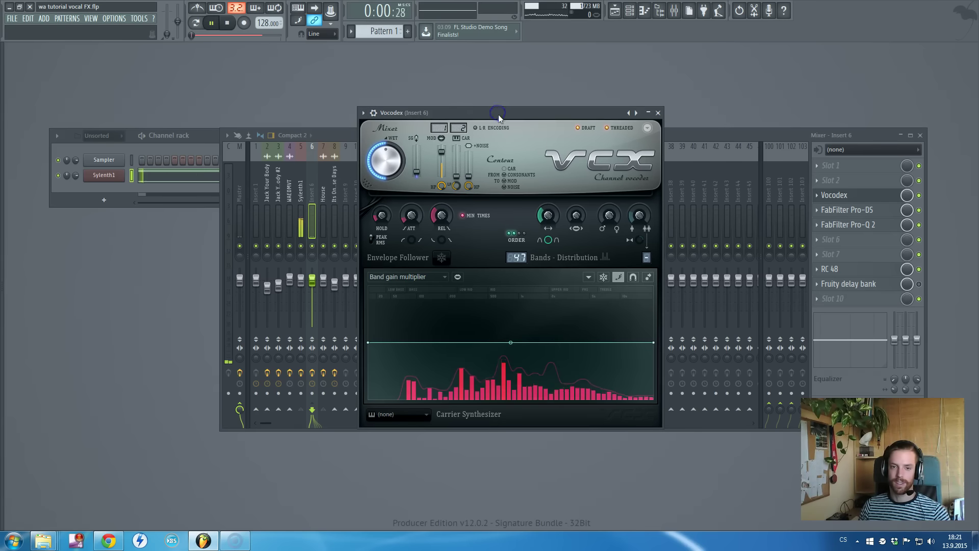
click(441, 140)
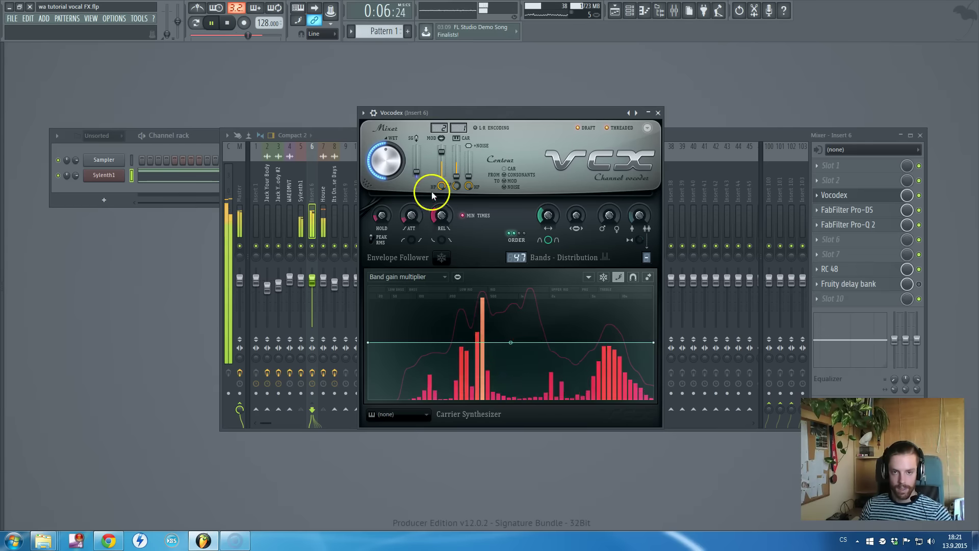
key(space)
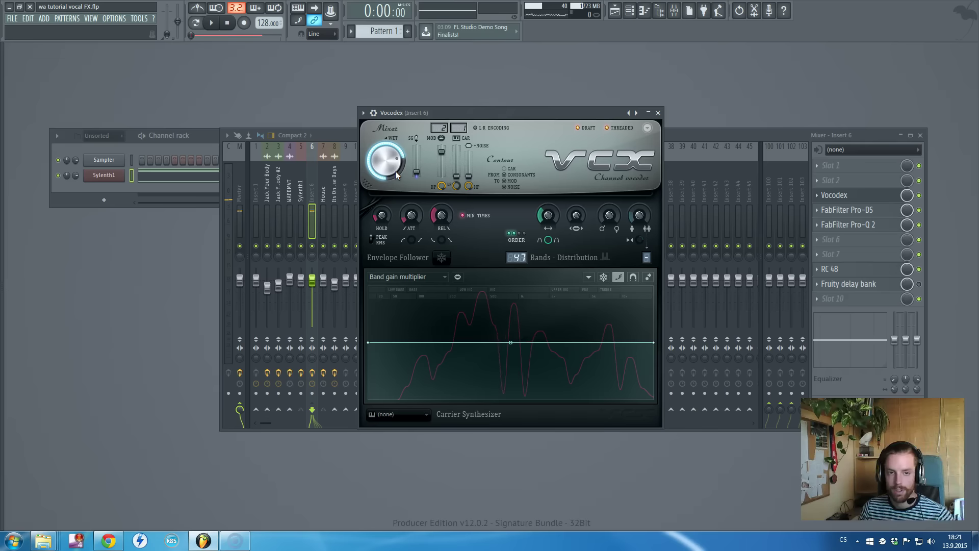
key(space)
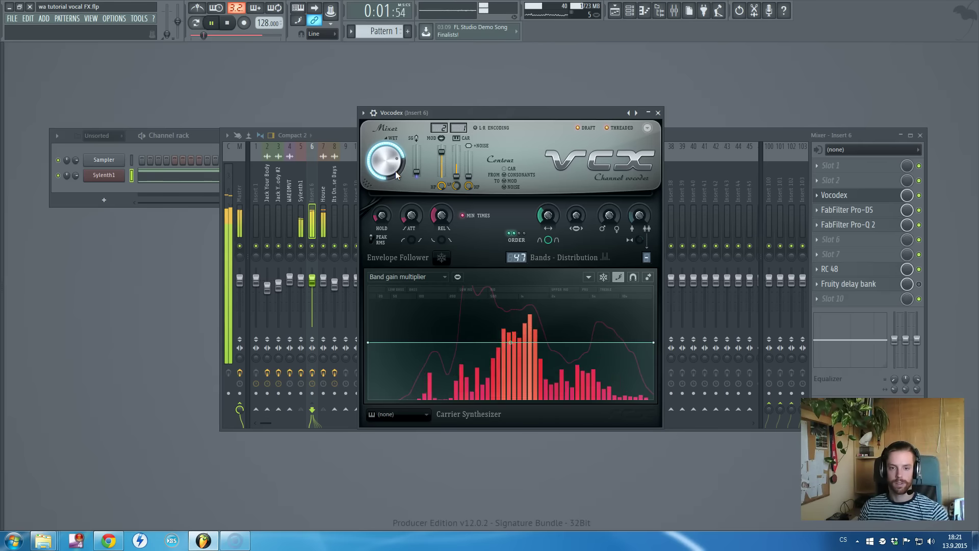
click(548, 217)
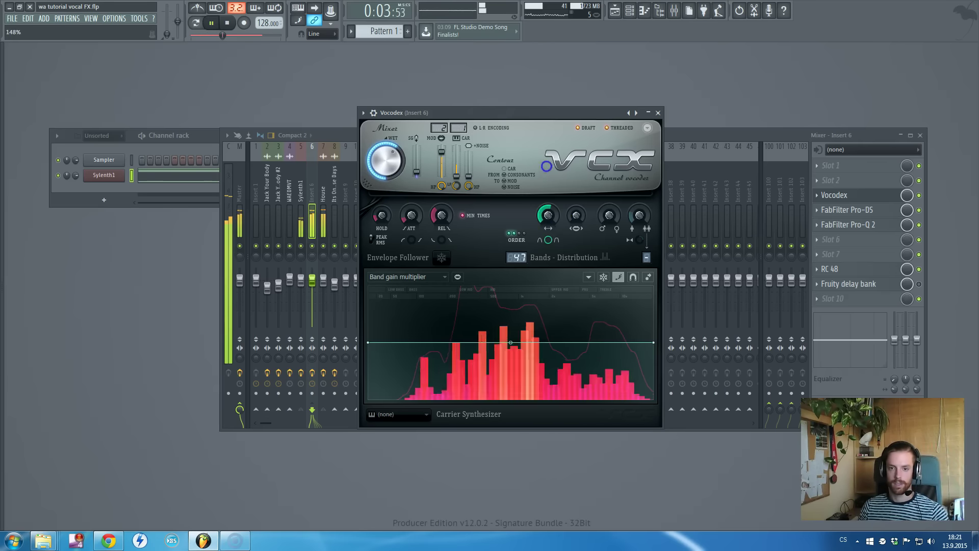
drag(547, 215, 550, 217)
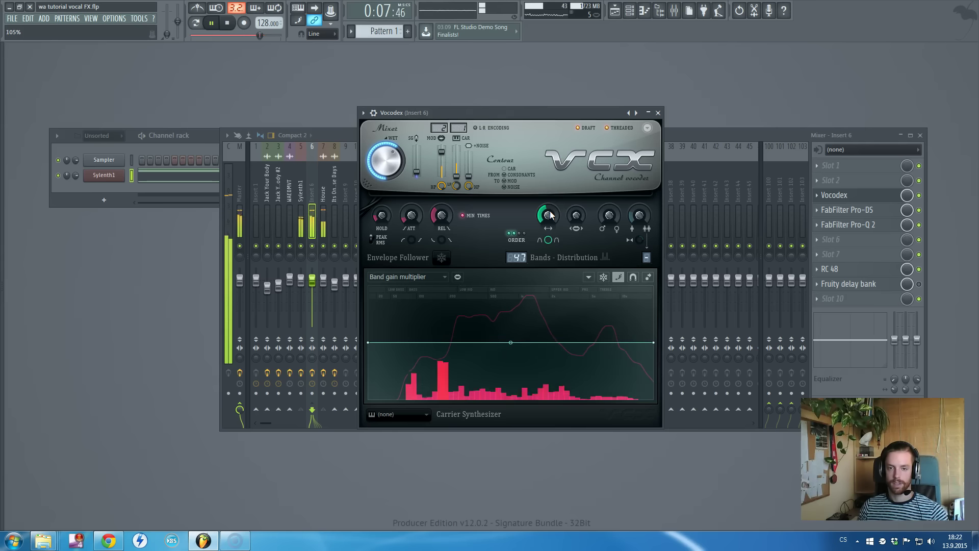
key(space)
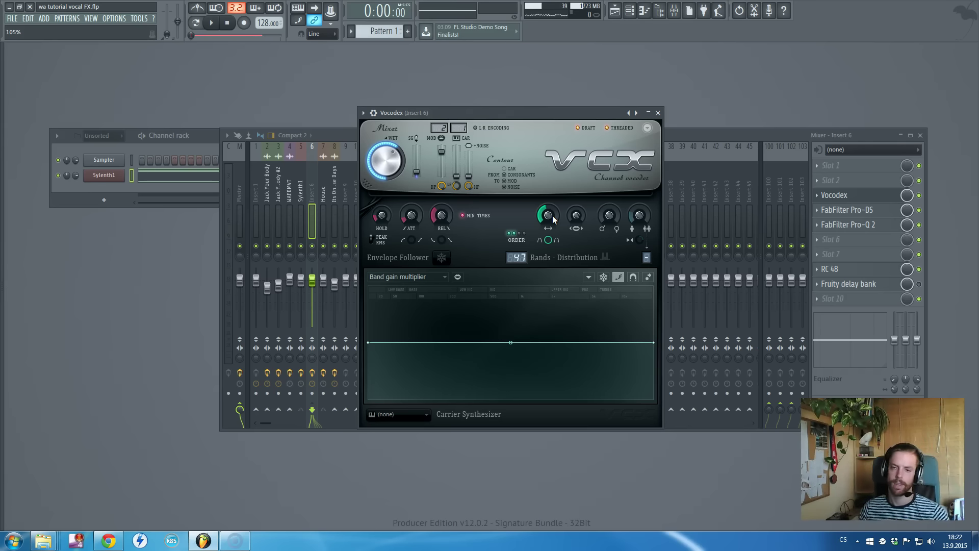
- Set band width to about x1.684 and unison to about 129%, then replay the vocal
drag(576, 219, 574, 246)
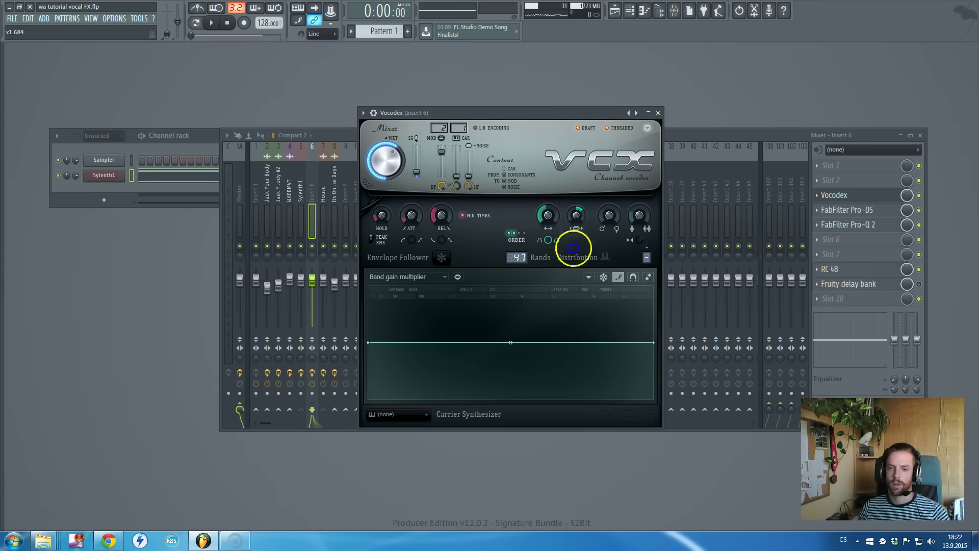
key(space)
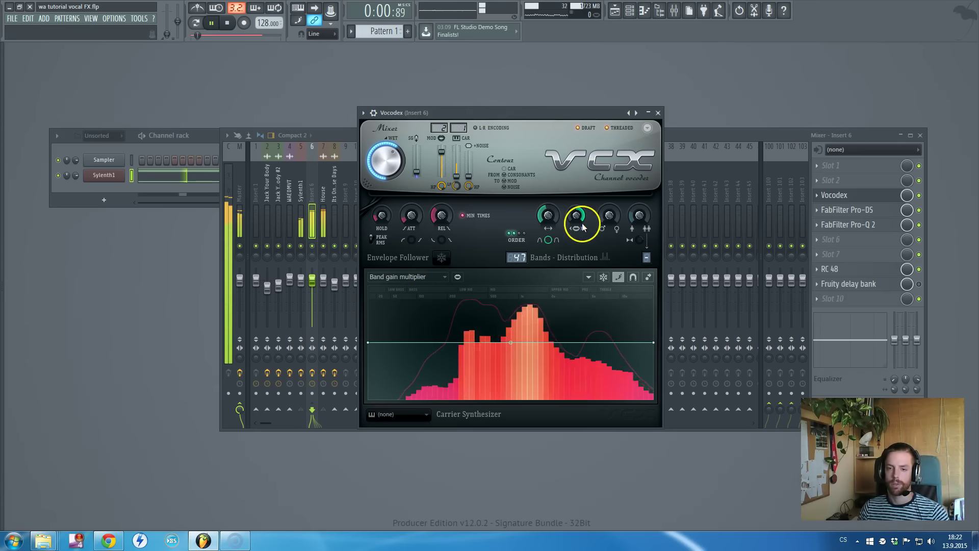
drag(549, 215, 549, 227)
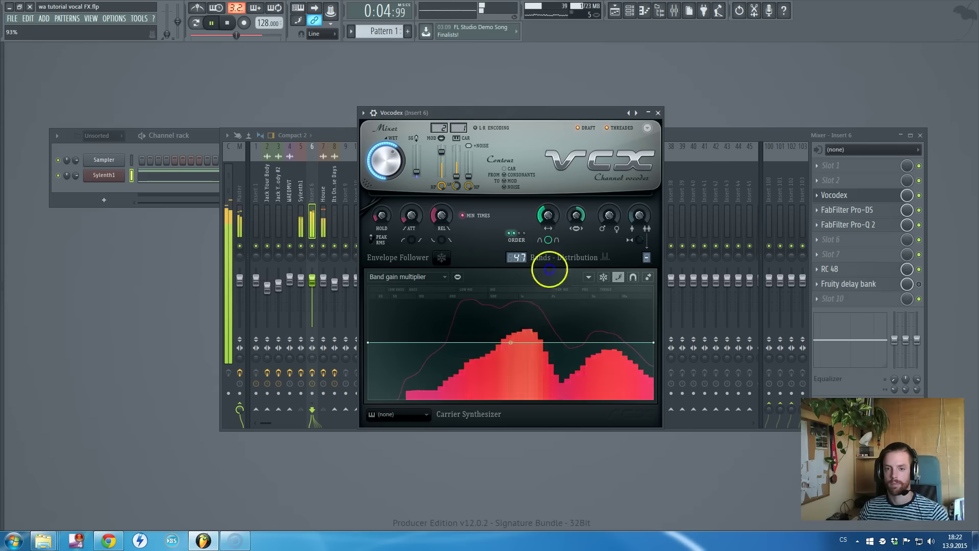
mouse_move(549, 227)
mouse_down()
mouse_move(550, 203)
mouse_move(552, 220)
mouse_up()
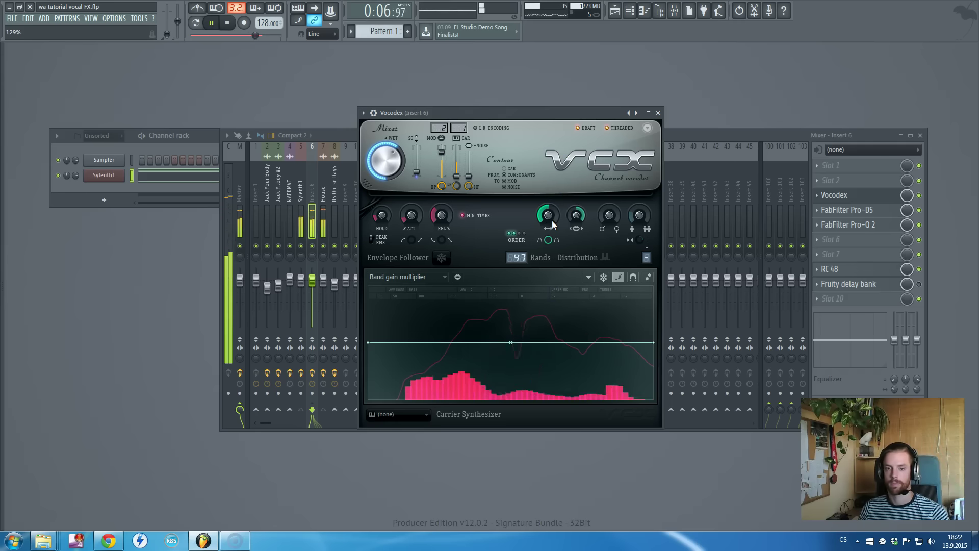
key(space)
key(space)
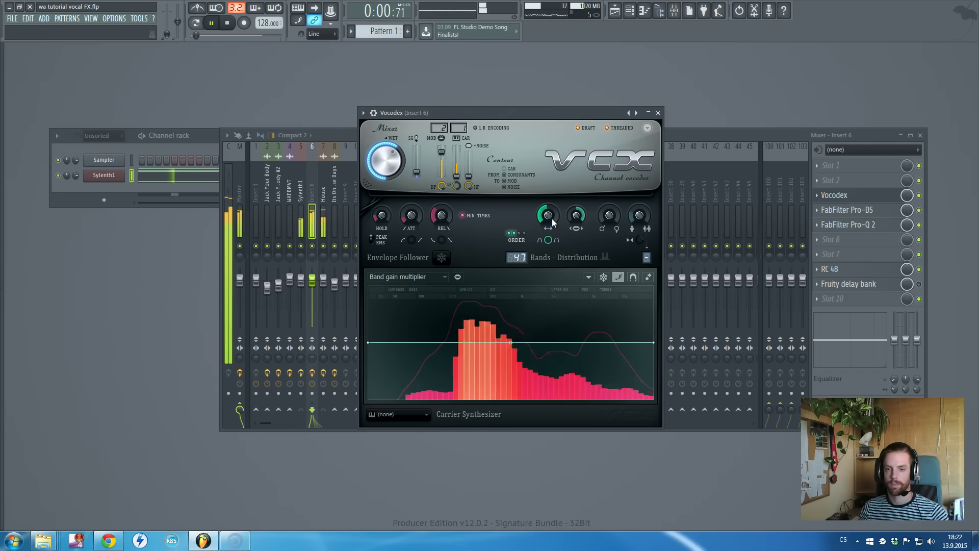
key(space)
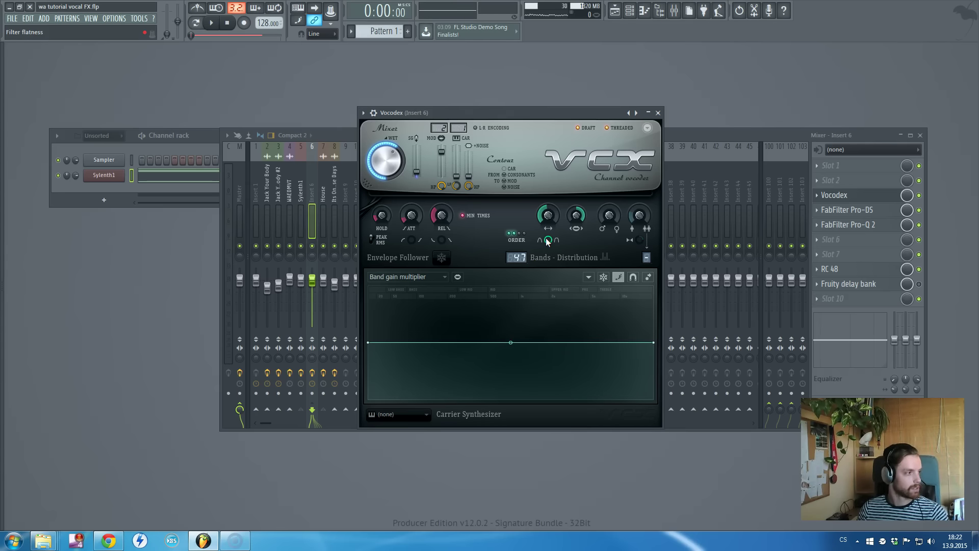
- Change the modulator unison order and raise unison from 50% to 100%
click(564, 232)
click(627, 213)
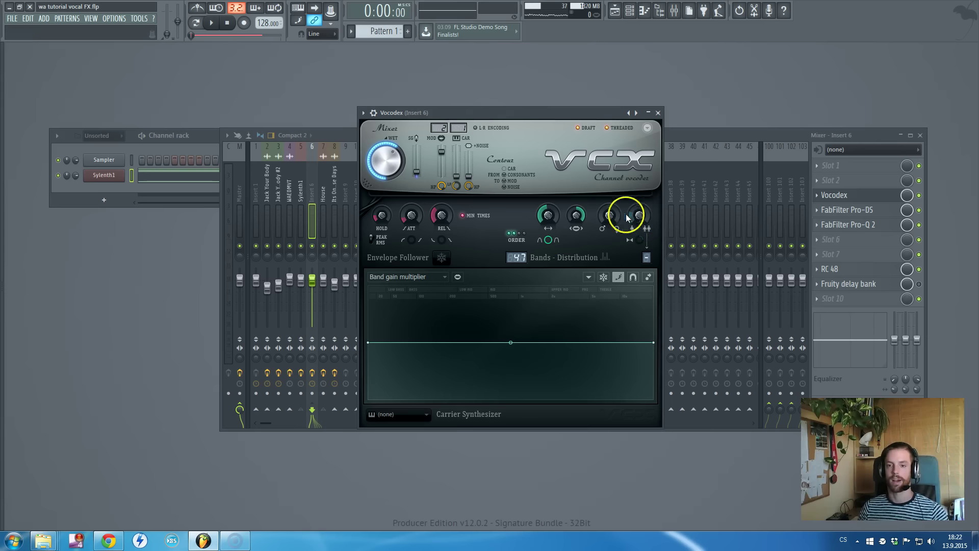
click(625, 217)
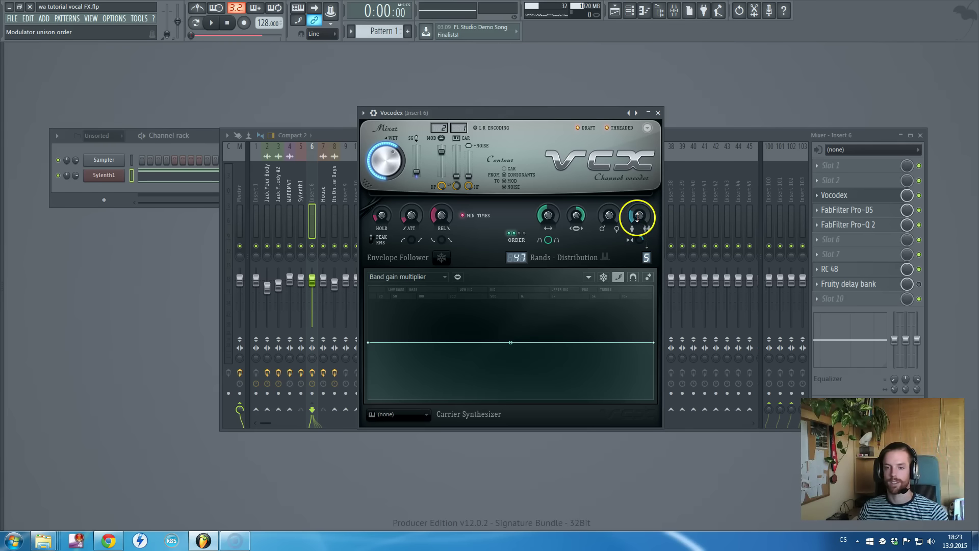
key(space)
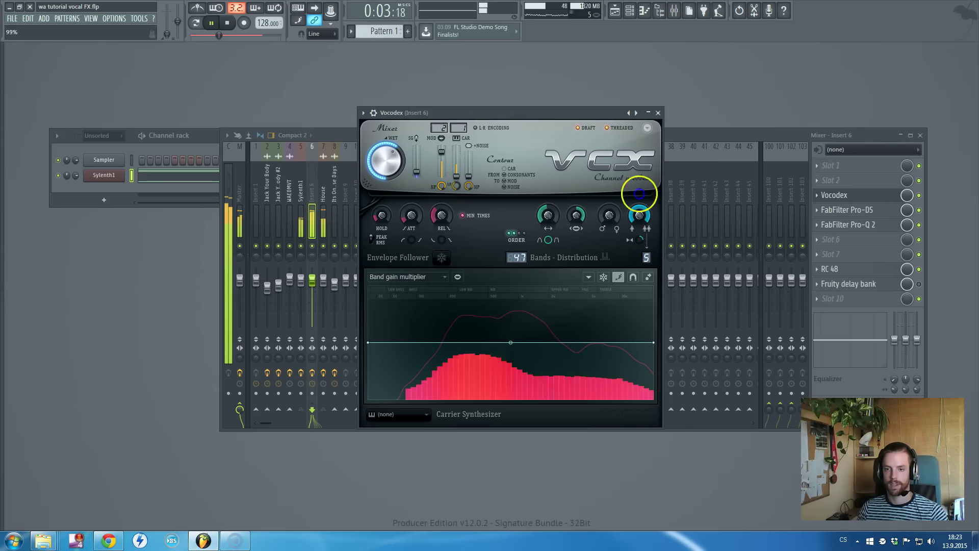
drag(639, 192, 636, 223)
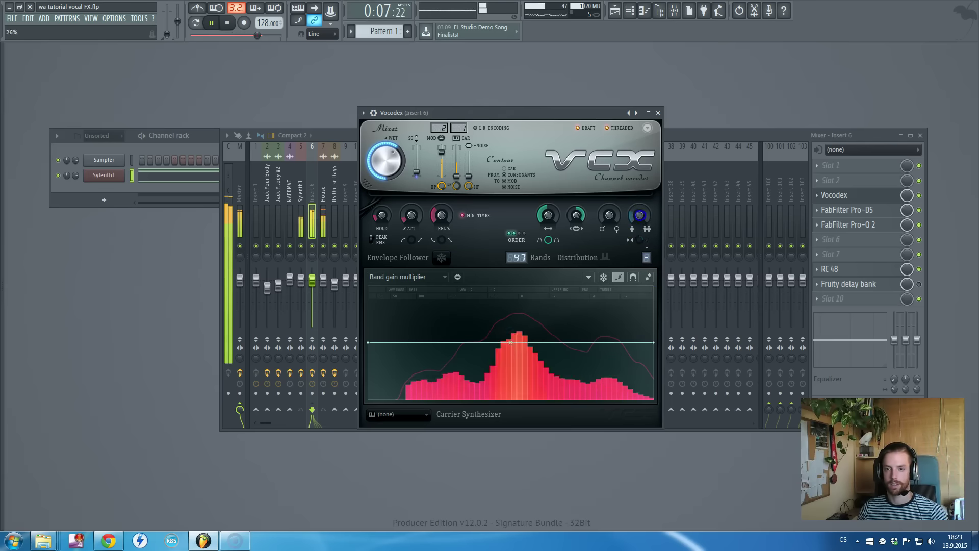
key(space)
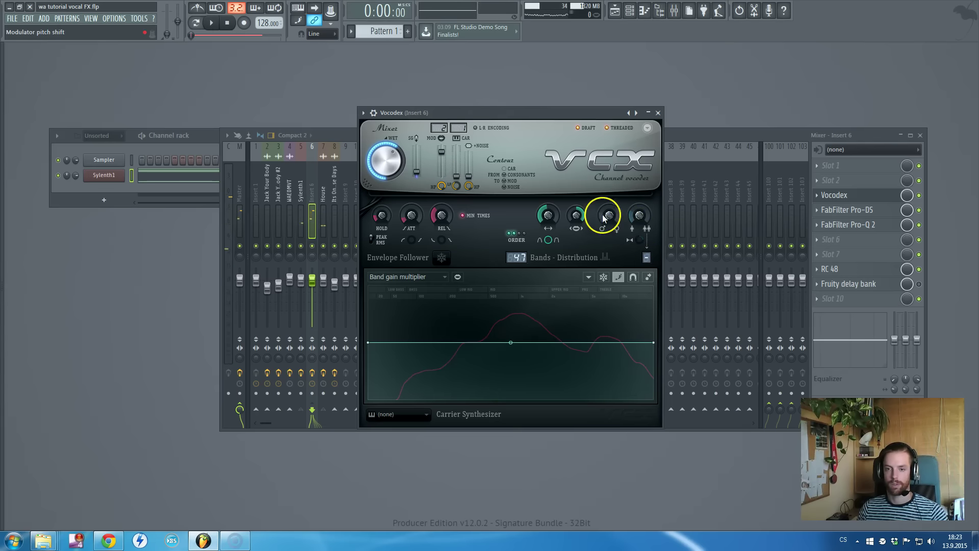
- Shift the modulator pitch, set band width to 113%, and open the band curve list
drag(605, 216, 618, 44)
key(space)
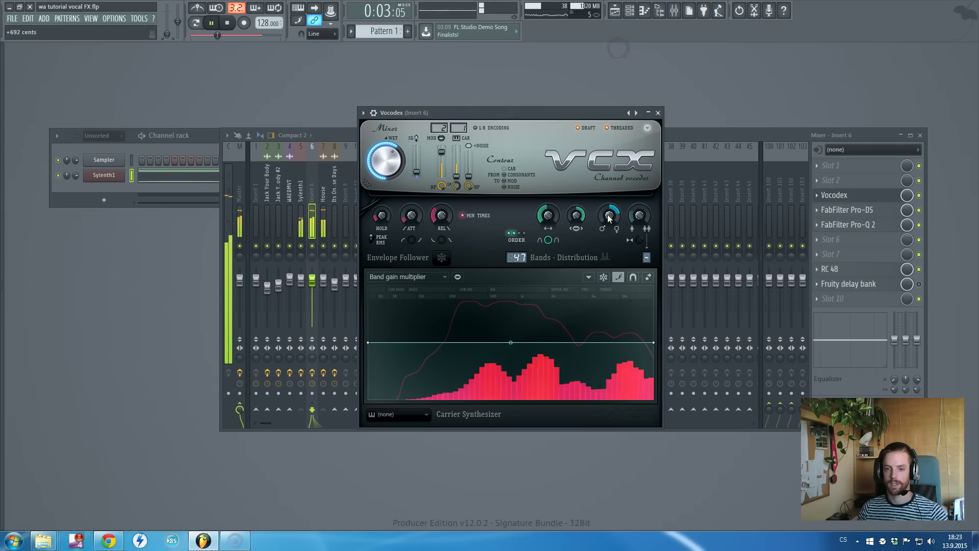
click(578, 217)
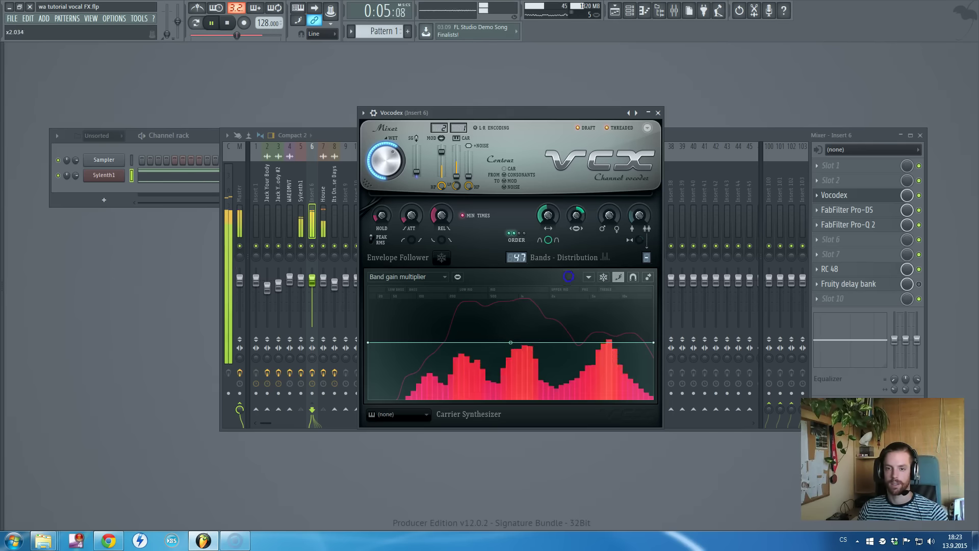
click(555, 217)
drag(555, 216, 555, 202)
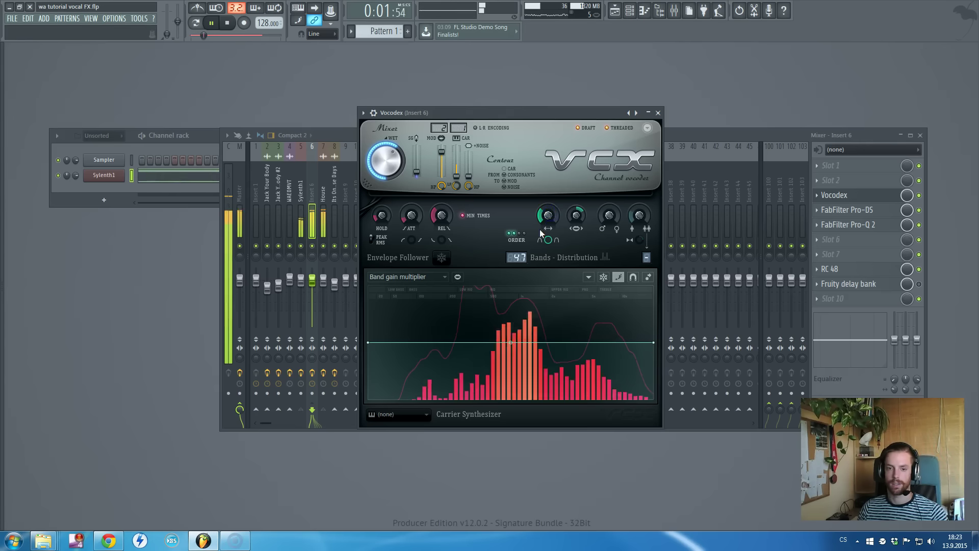
drag(549, 217, 548, 199)
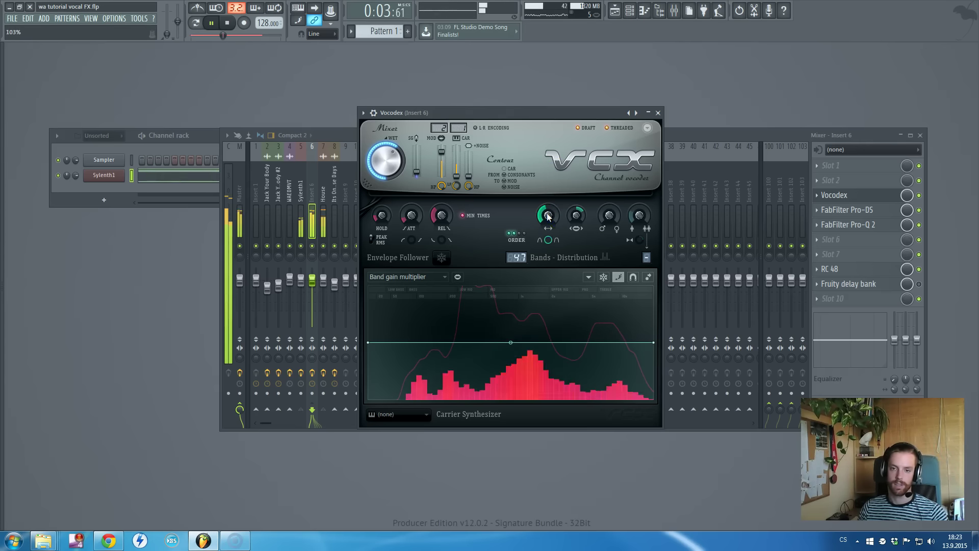
key(space)
click(406, 276)
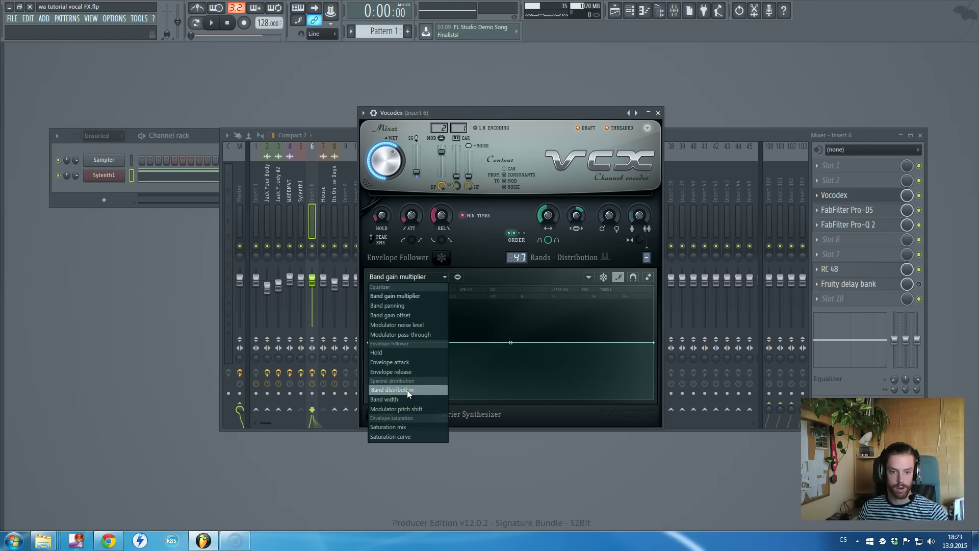
- Pick Band distribution and pencil a rising curve with a plateau and a sharp dip
click(407, 389)
key(space)
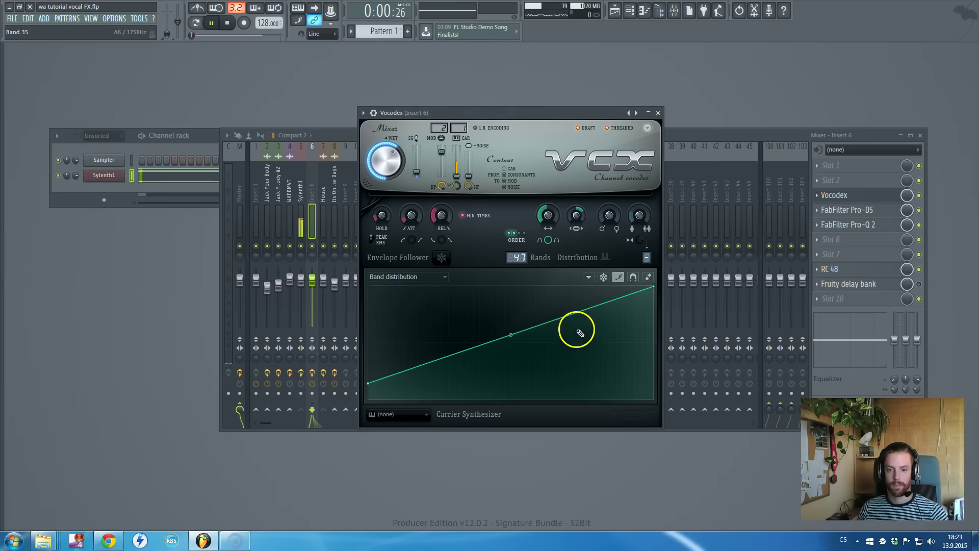
mouse_move(485, 344)
mouse_down()
mouse_move(475, 363)
mouse_move(494, 344)
mouse_move(580, 324)
mouse_move(601, 290)
mouse_move(613, 370)
mouse_move(608, 300)
mouse_up()
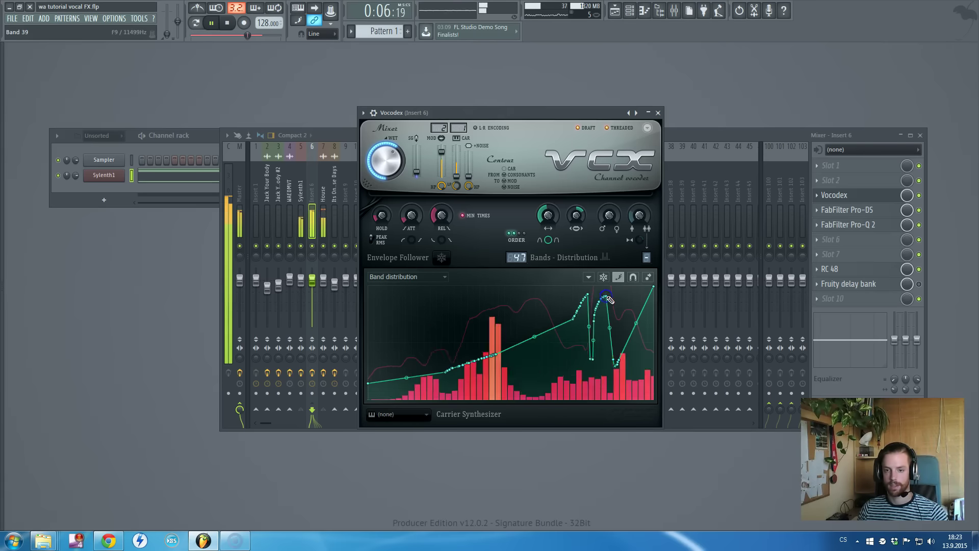
drag(608, 299, 625, 350)
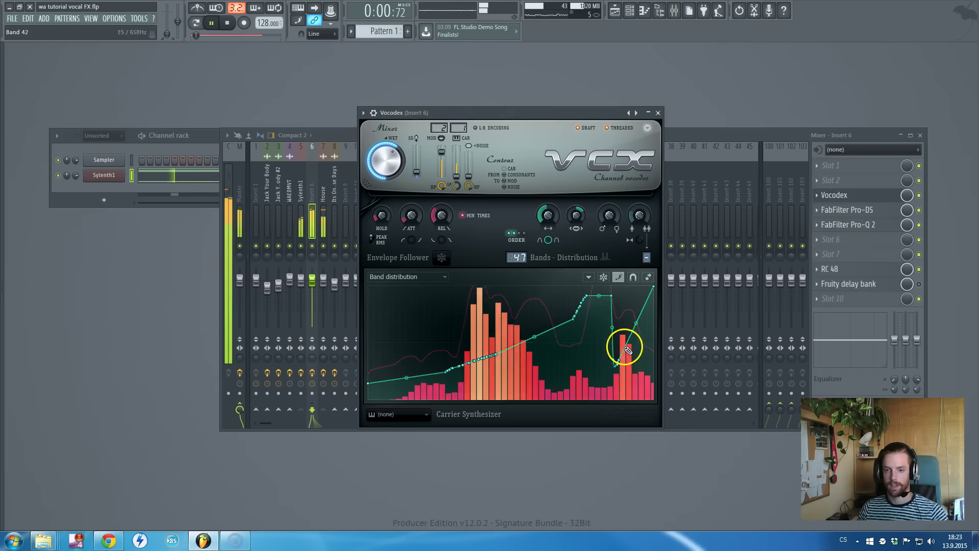
mouse_move(518, 354)
mouse_down()
mouse_move(507, 342)
mouse_move(530, 366)
mouse_up()
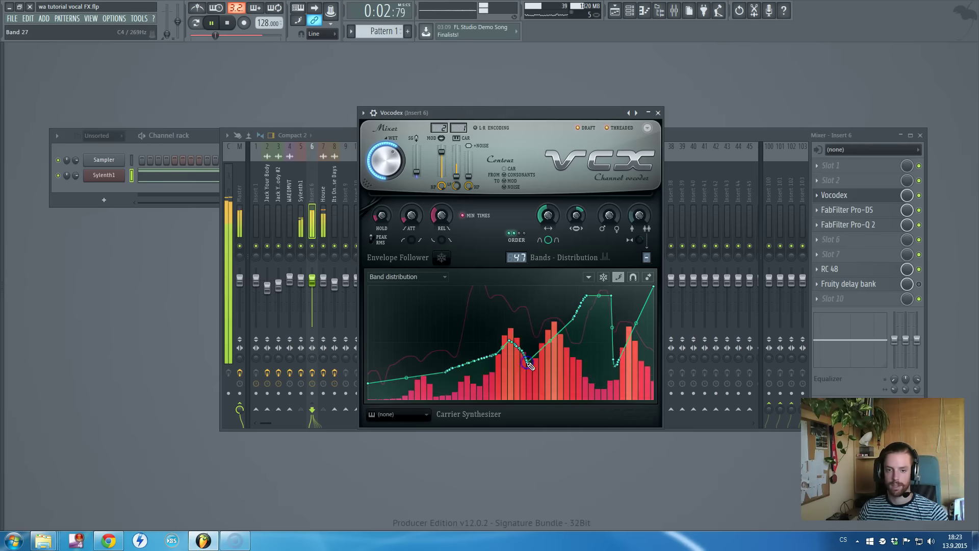
mouse_move(548, 358)
mouse_down()
mouse_move(551, 337)
mouse_move(460, 304)
mouse_move(479, 366)
mouse_up()
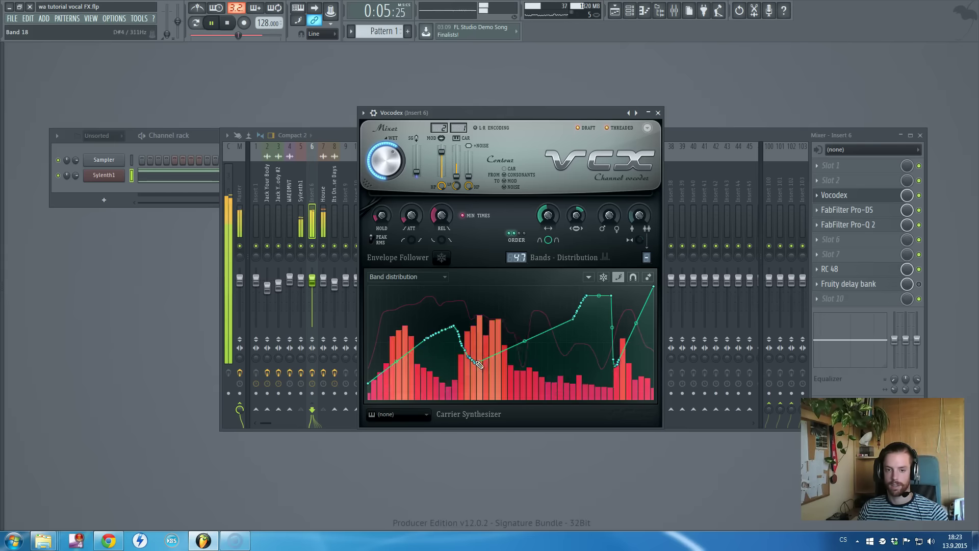
mouse_move(478, 366)
mouse_down()
mouse_move(455, 361)
mouse_move(438, 387)
mouse_move(448, 361)
mouse_up()
key(space)
- Pick Band width, redraw it as a gentle plateau with a sharp high-end V, then close Vocodex
click(409, 281)
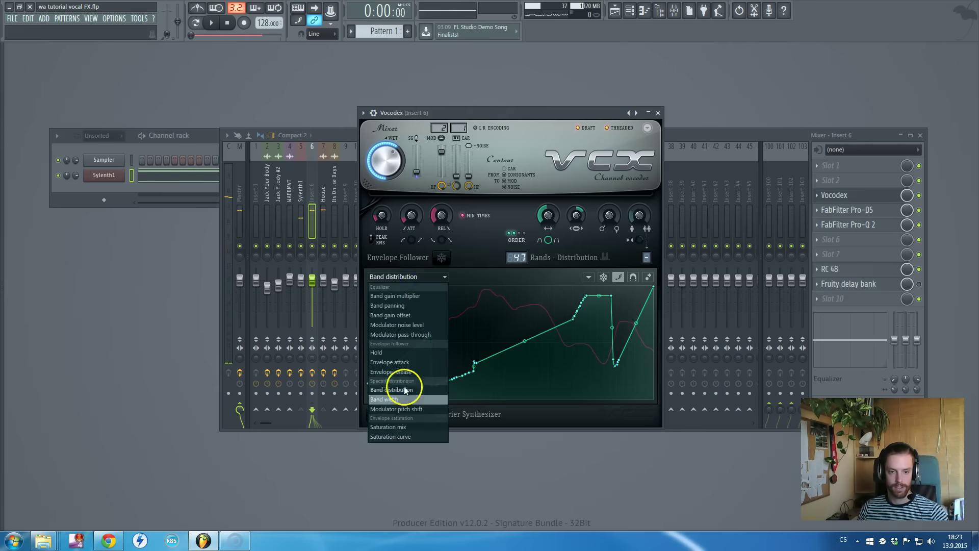
click(408, 399)
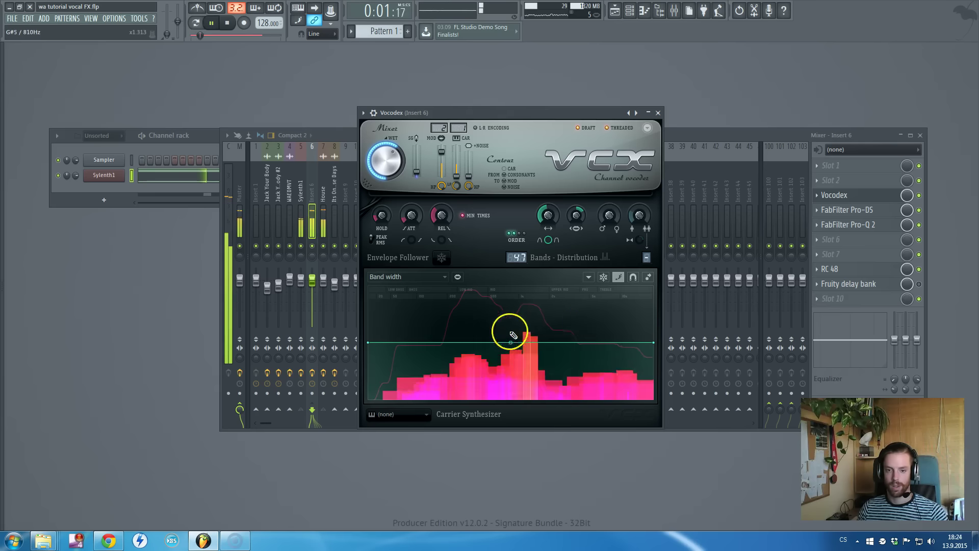
mouse_move(509, 342)
mouse_down()
mouse_move(511, 369)
mouse_move(623, 370)
mouse_move(583, 381)
mouse_move(614, 376)
mouse_move(515, 286)
mouse_move(494, 325)
mouse_move(560, 354)
mouse_up()
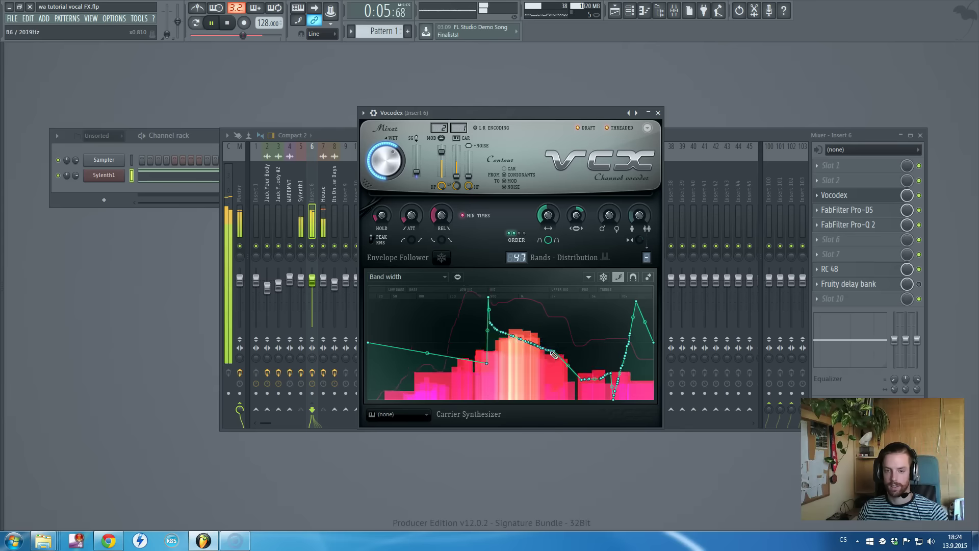
mouse_move(474, 363)
mouse_down()
mouse_move(427, 395)
mouse_move(416, 354)
mouse_move(446, 291)
mouse_move(491, 323)
mouse_move(399, 347)
mouse_up()
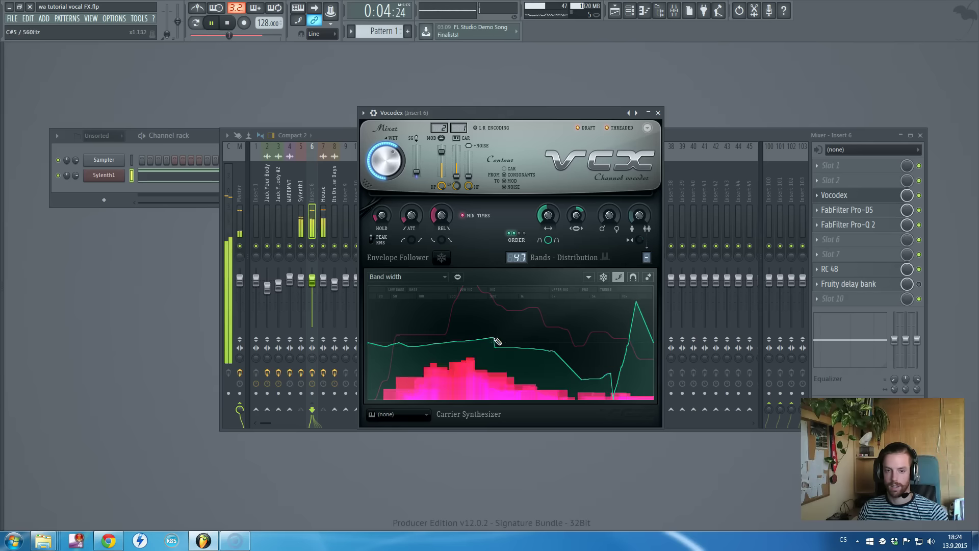
drag(498, 339, 420, 353)
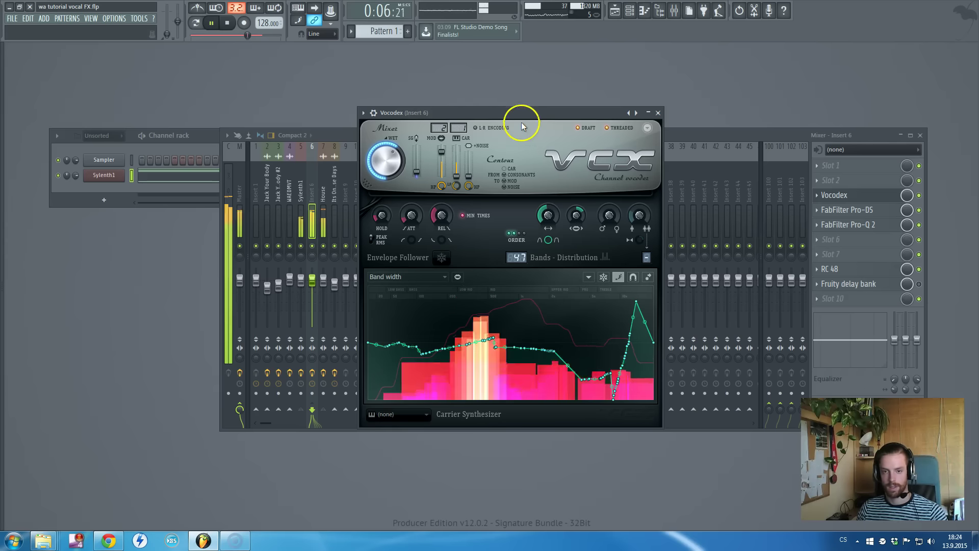
key(space)
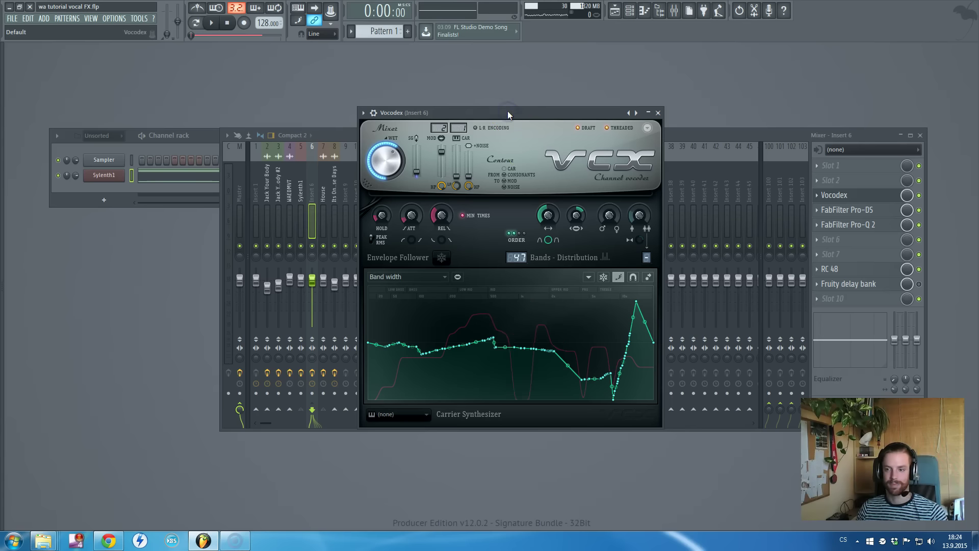
key(Escape)
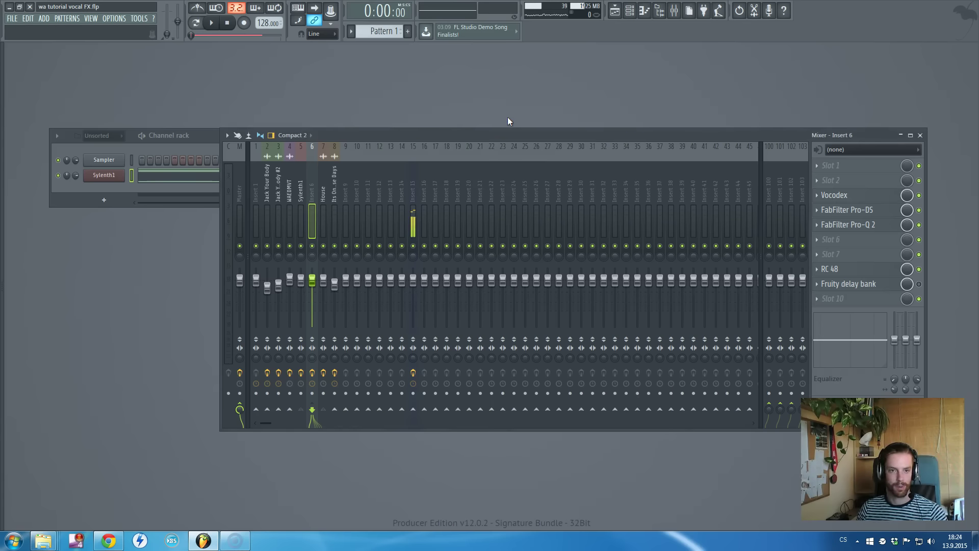
- Bring up the playlist showing the vocal, House and Pattern 1 clips with the mixer closed
click(386, 48)
key(F5)
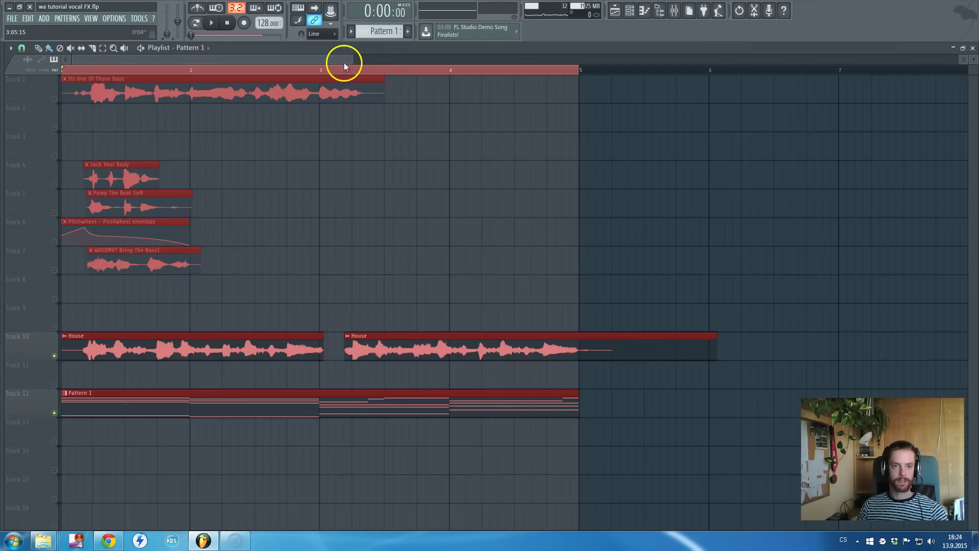
scroll(344, 69, down, 3)
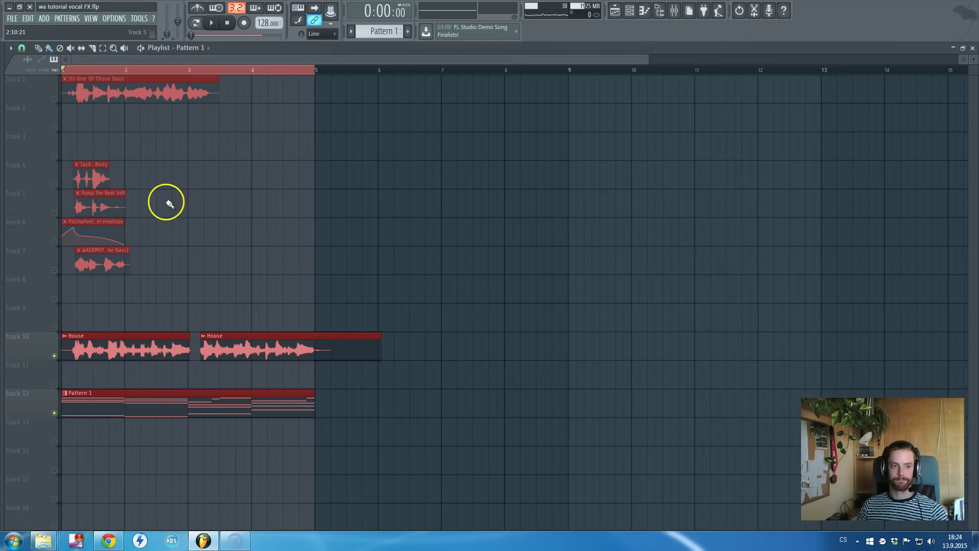